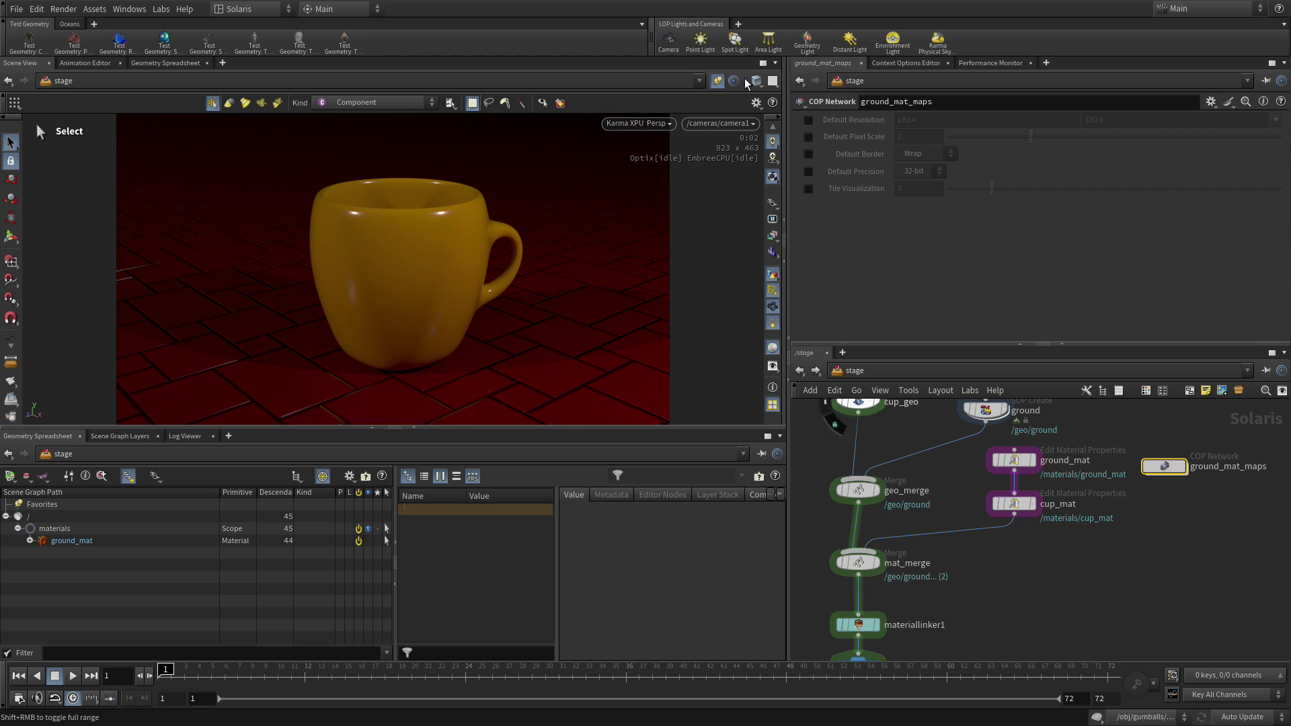
# Step: Enter the gumballs network from obj level, zoom to filecache1, and scrub the cached gumball fall
pyautogui.click(847, 371)
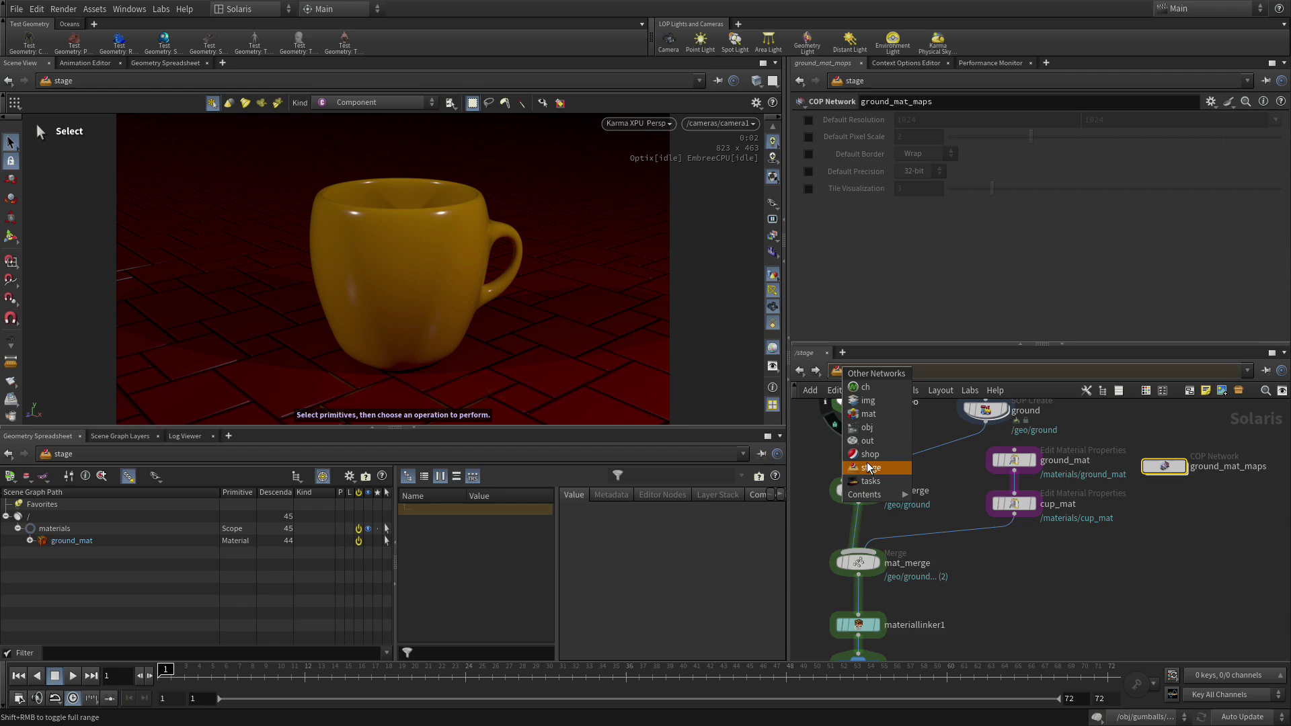
pyautogui.click(866, 429)
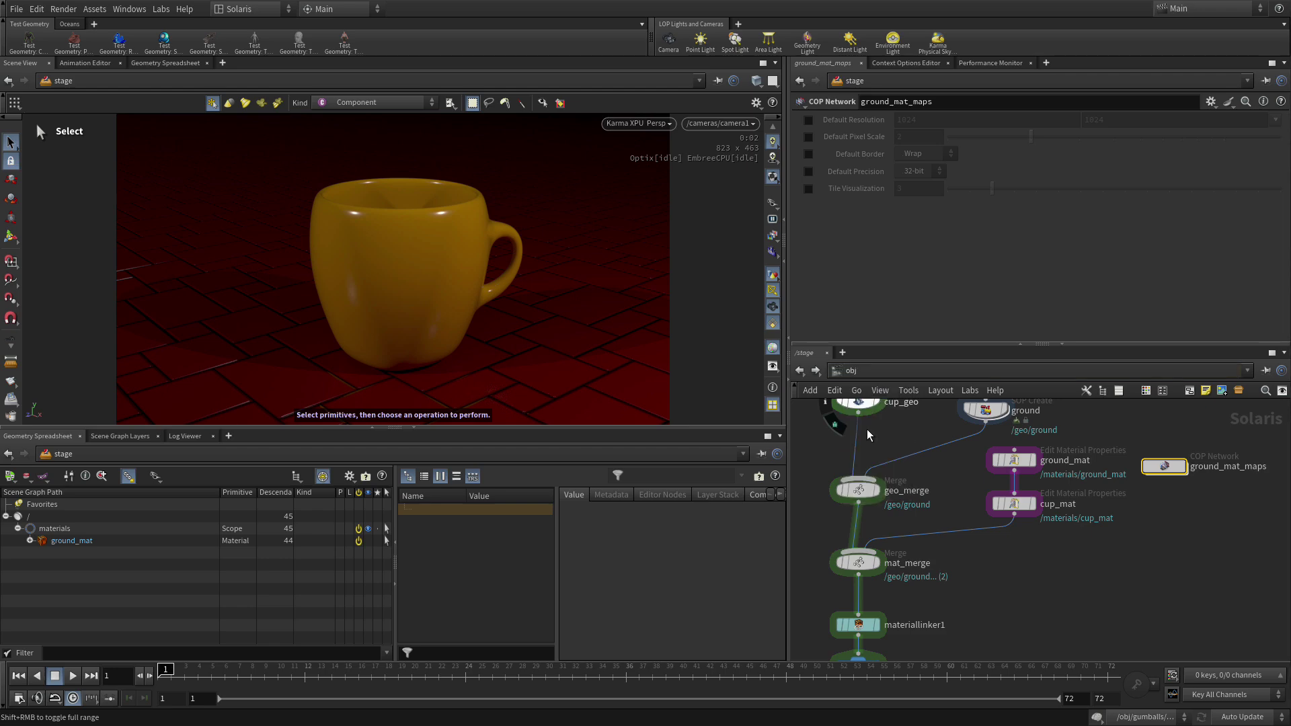
pyautogui.doubleClick(1086, 556)
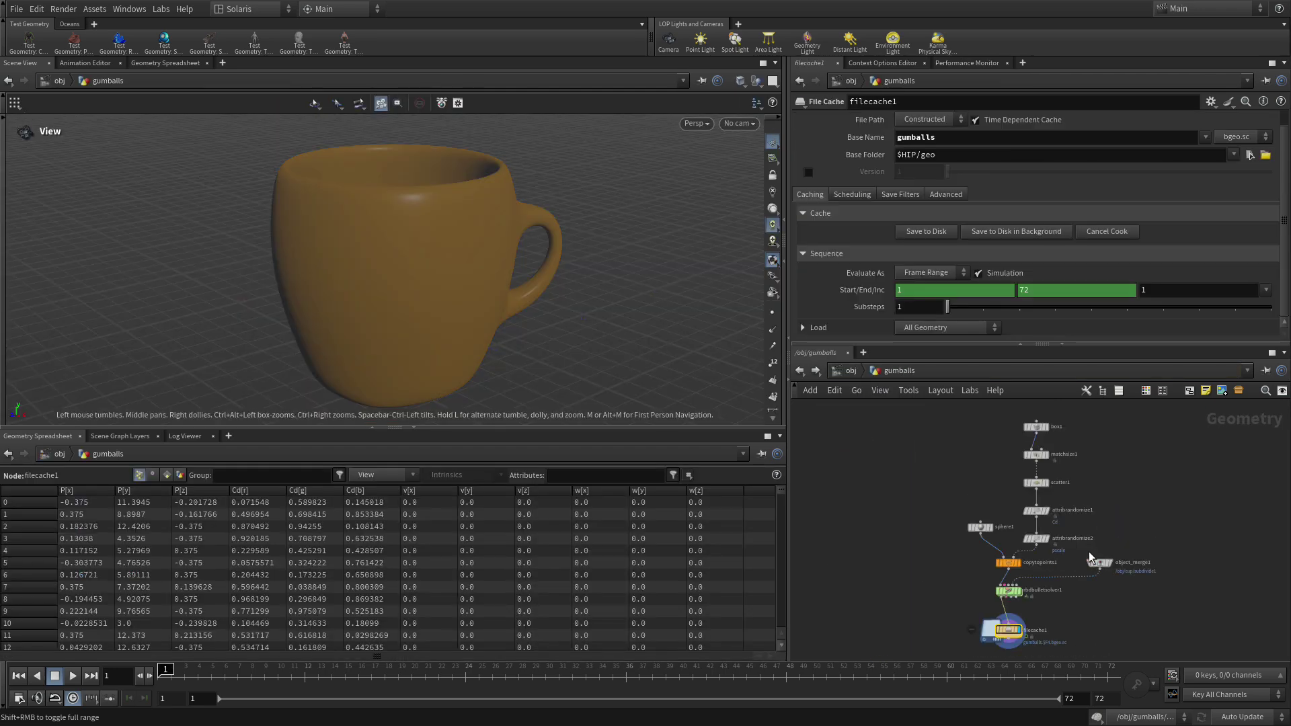
pyautogui.scroll(3, 1123, 503)
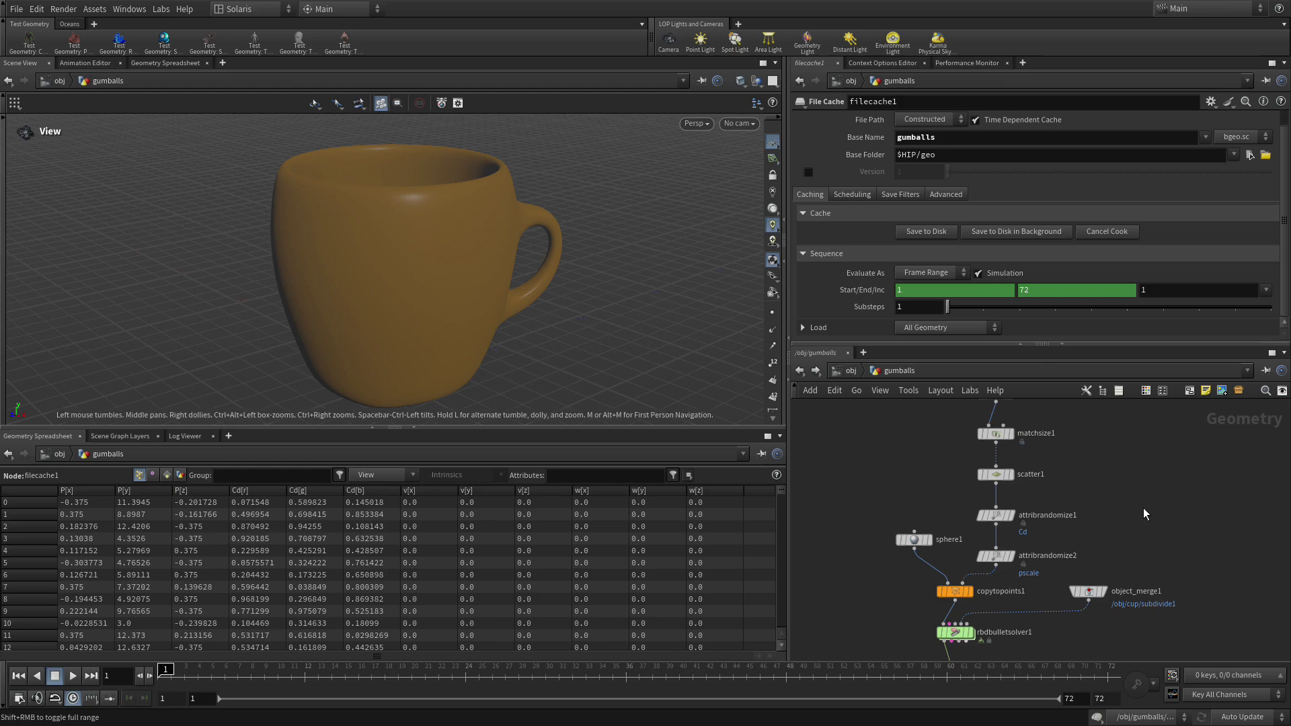
pyautogui.moveTo(1124, 503); pyautogui.dragTo(1120, 324, button='middle')
pyautogui.scroll(2, 944, 538)
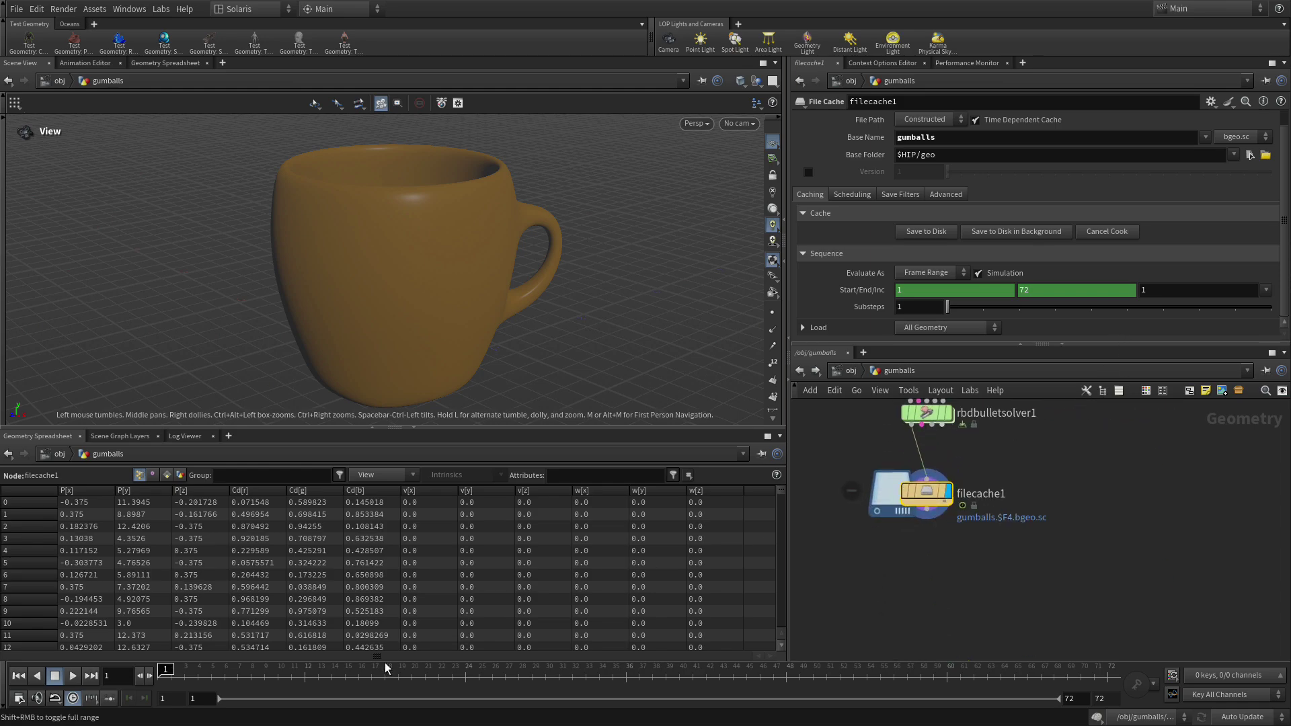
pyautogui.moveTo(201, 671); pyautogui.dragTo(165, 671)
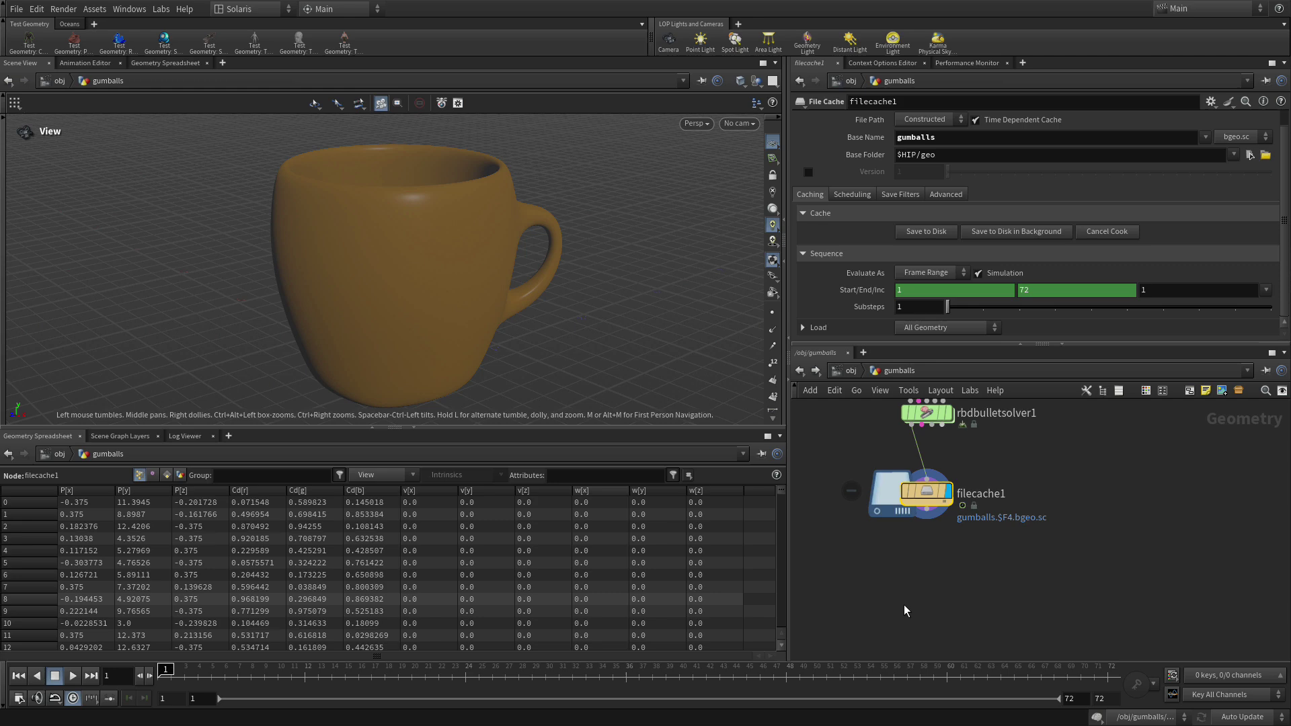
# Step: Add a USD Export node below filecache1 and wire filecache1 into it
pyautogui.press('Tab')
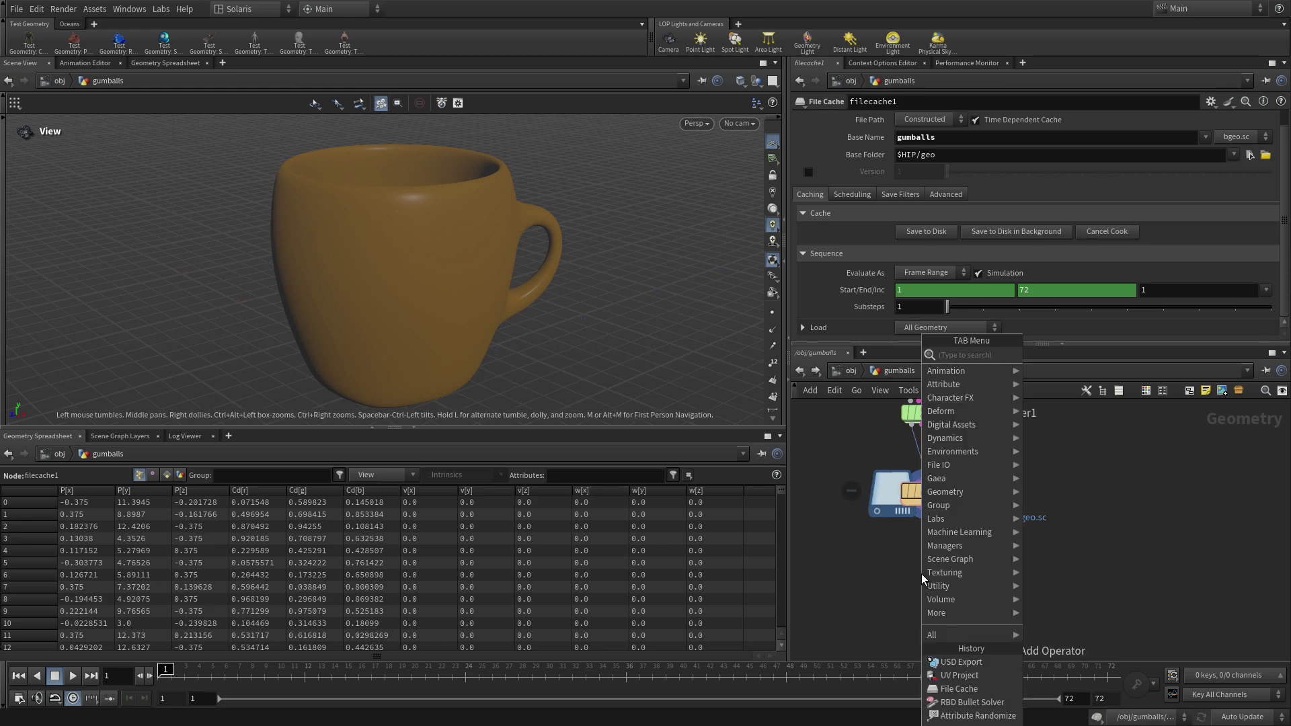
pyautogui.write('null')
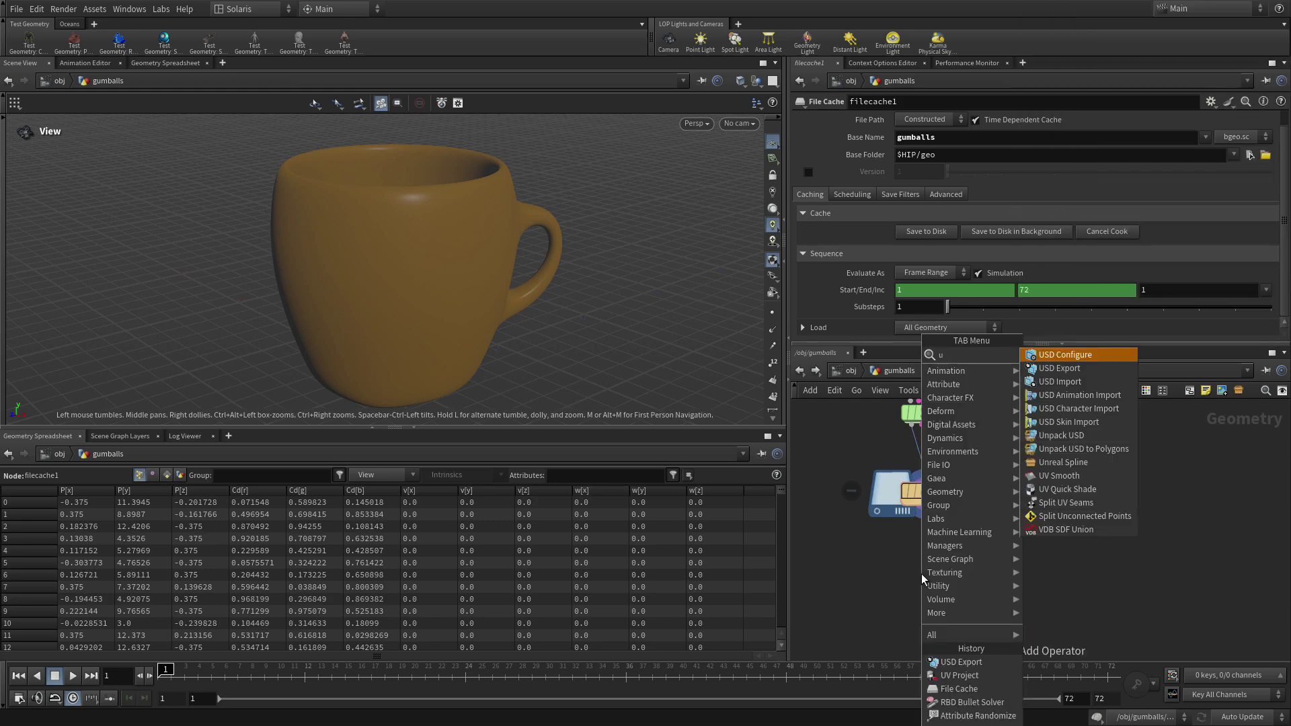
pyautogui.press('Return')
pyautogui.click(920, 574)
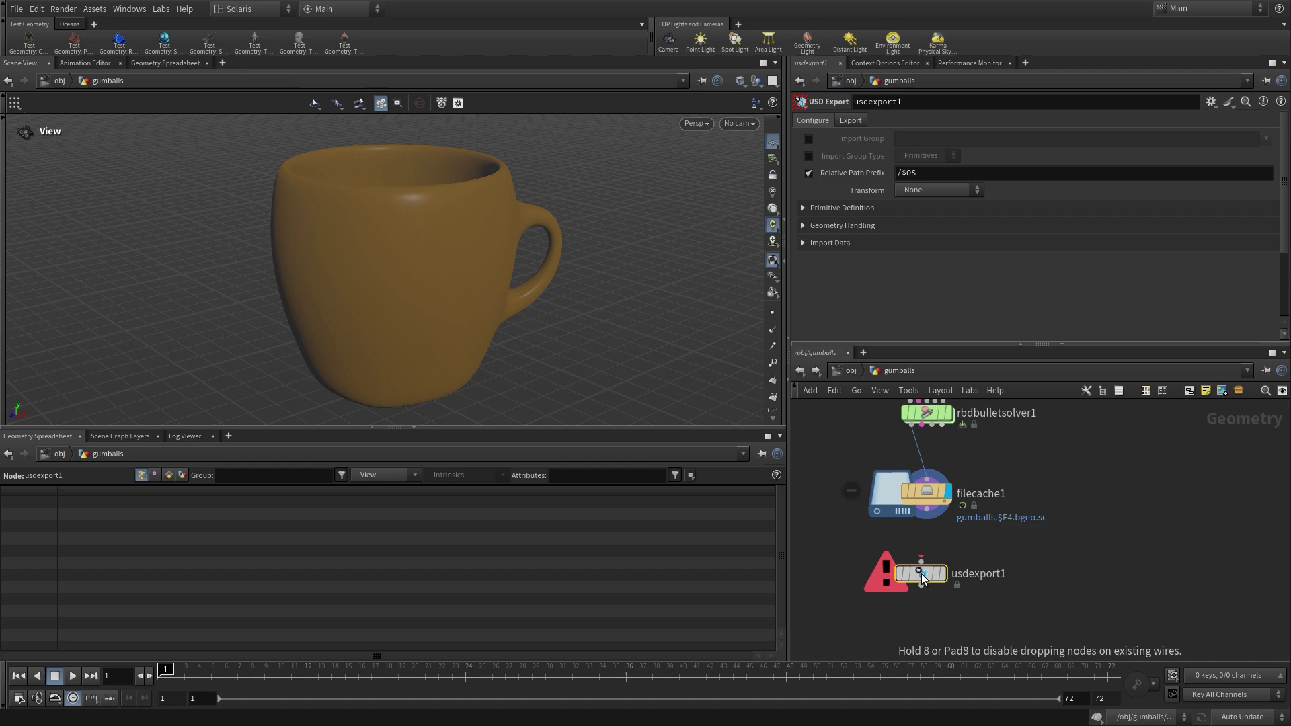
pyautogui.click(927, 516)
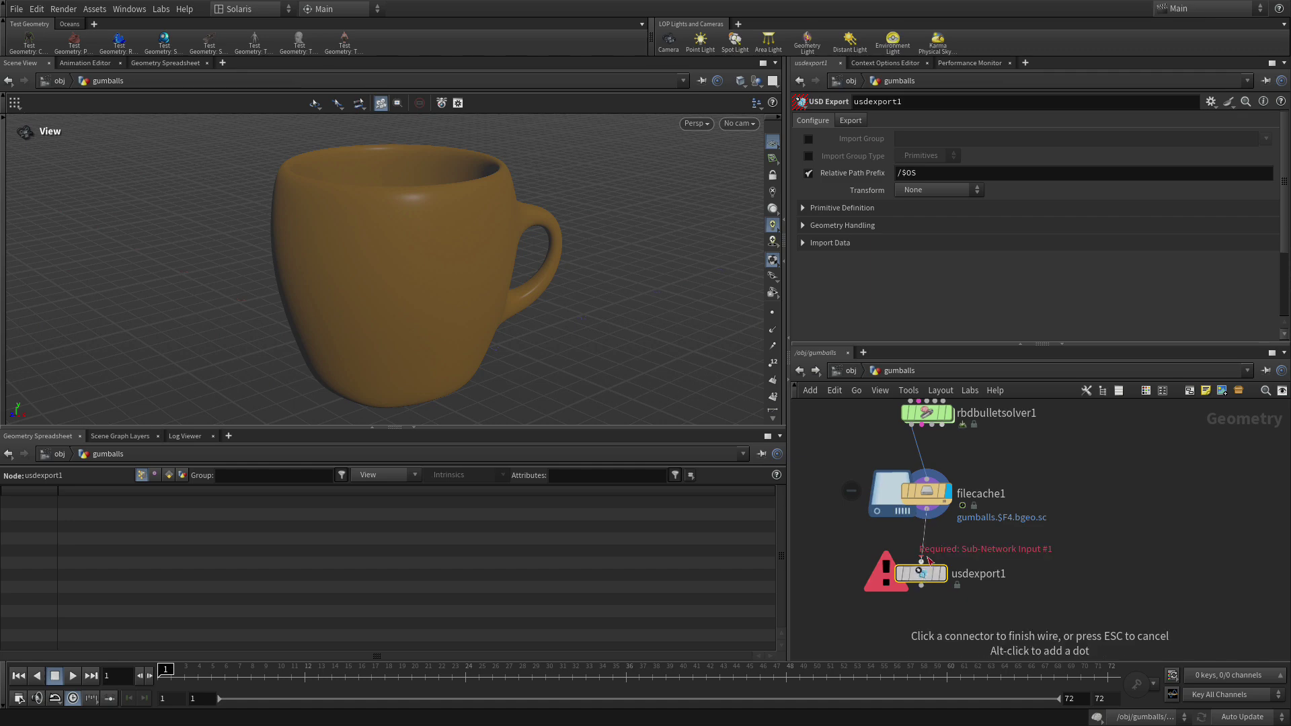
pyautogui.click(921, 562)
pyautogui.moveTo(921, 581); pyautogui.dragTo(931, 583)
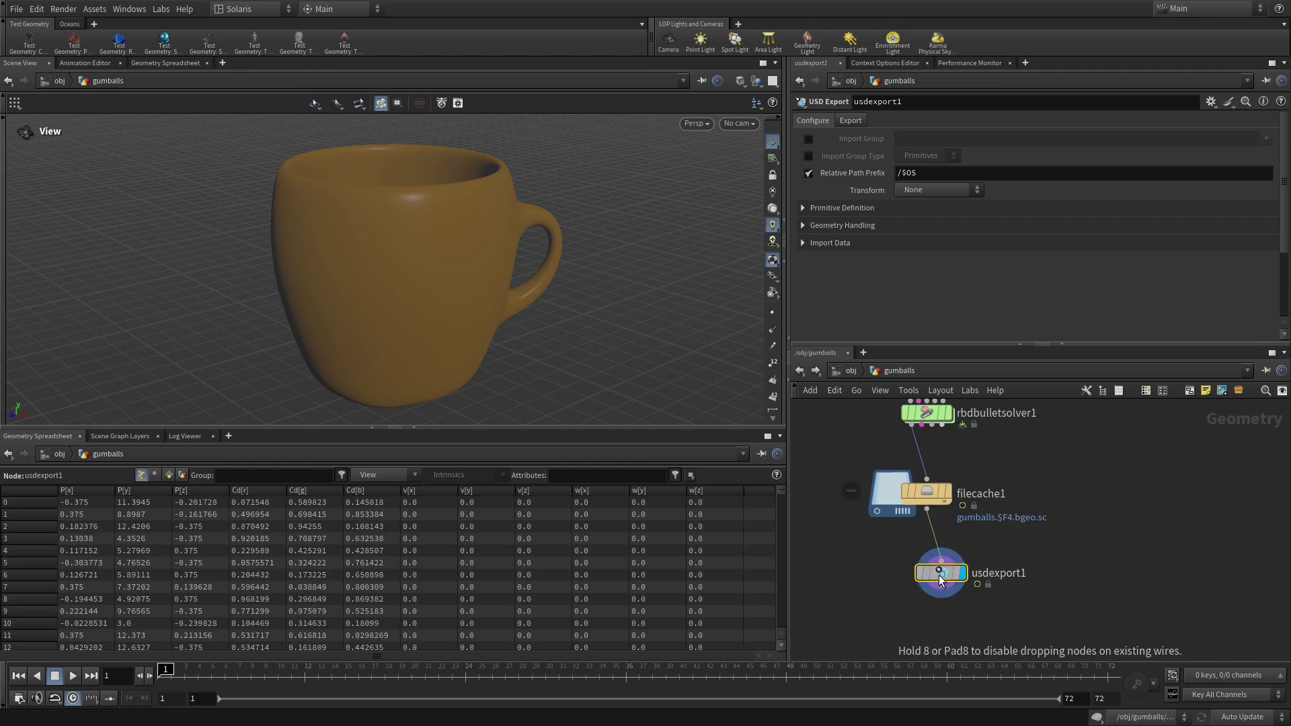
# Step: Rename the export node to gumball_sim and set its Relative Path Prefix to /geo/$OS
pyautogui.doubleClick(979, 577)
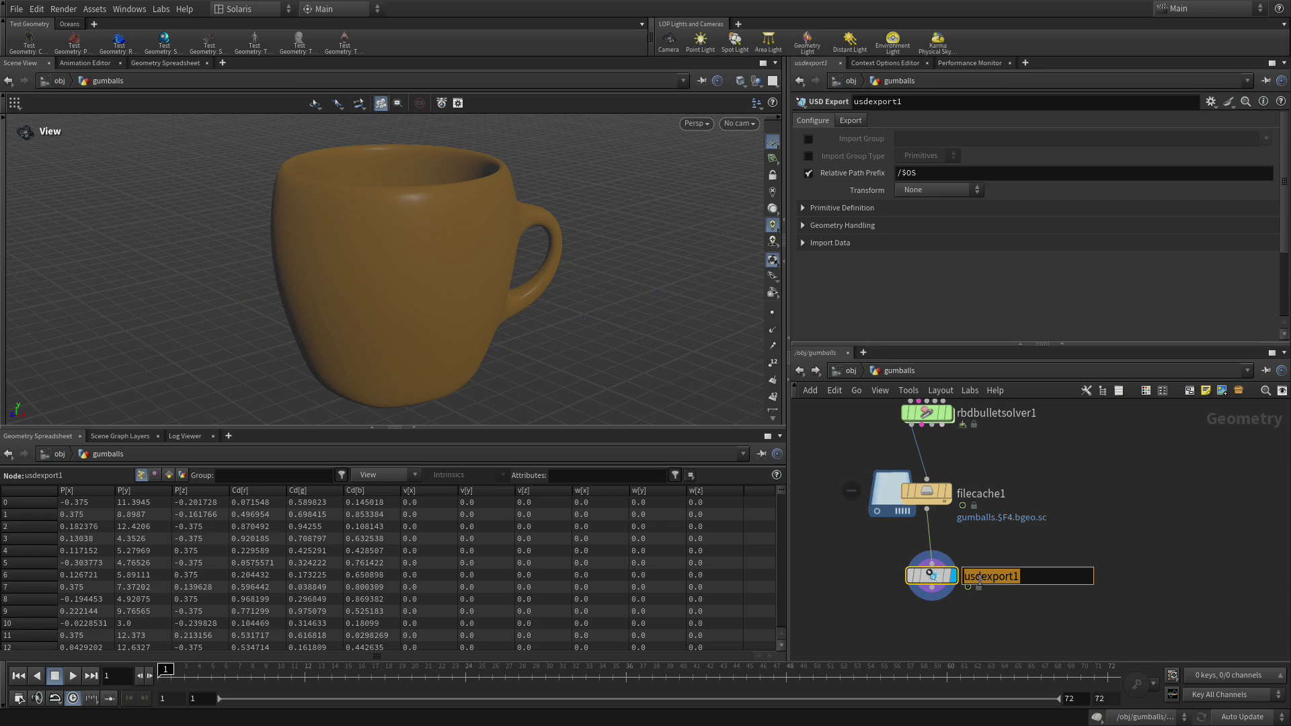
pyautogui.write('gumball_sim')
pyautogui.press('Return')
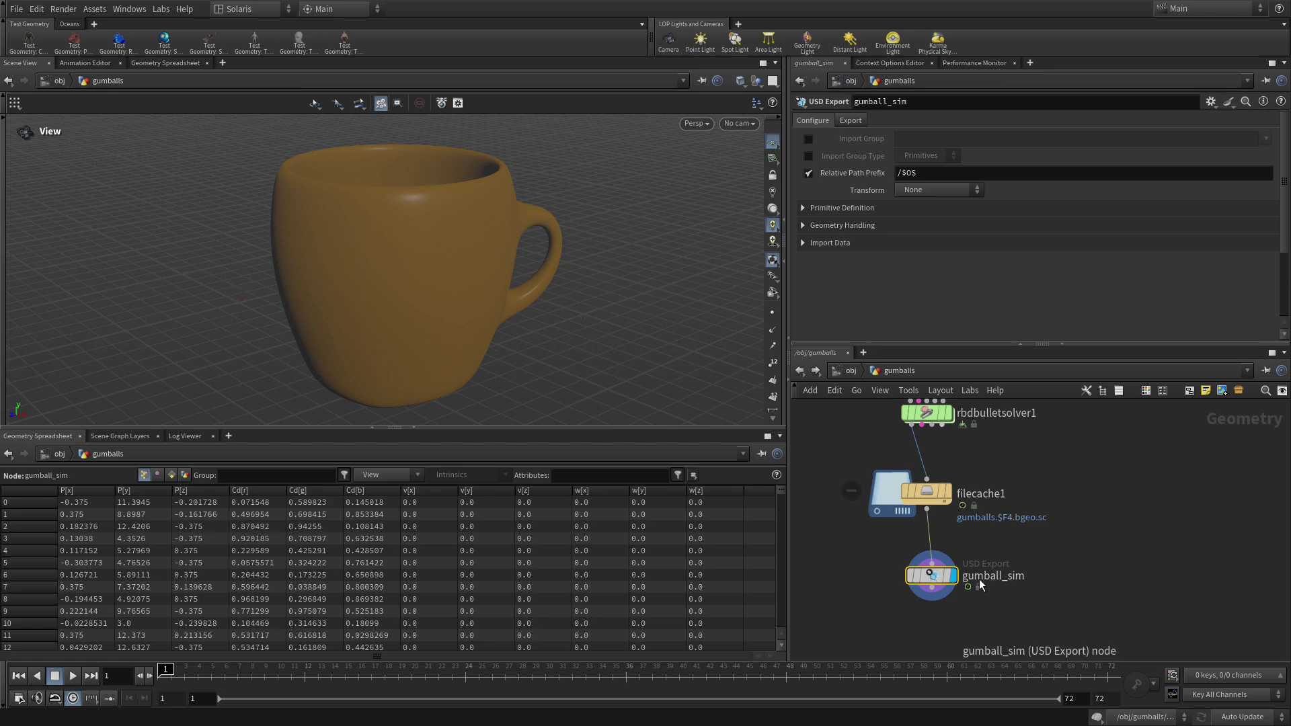
pyautogui.click(896, 173)
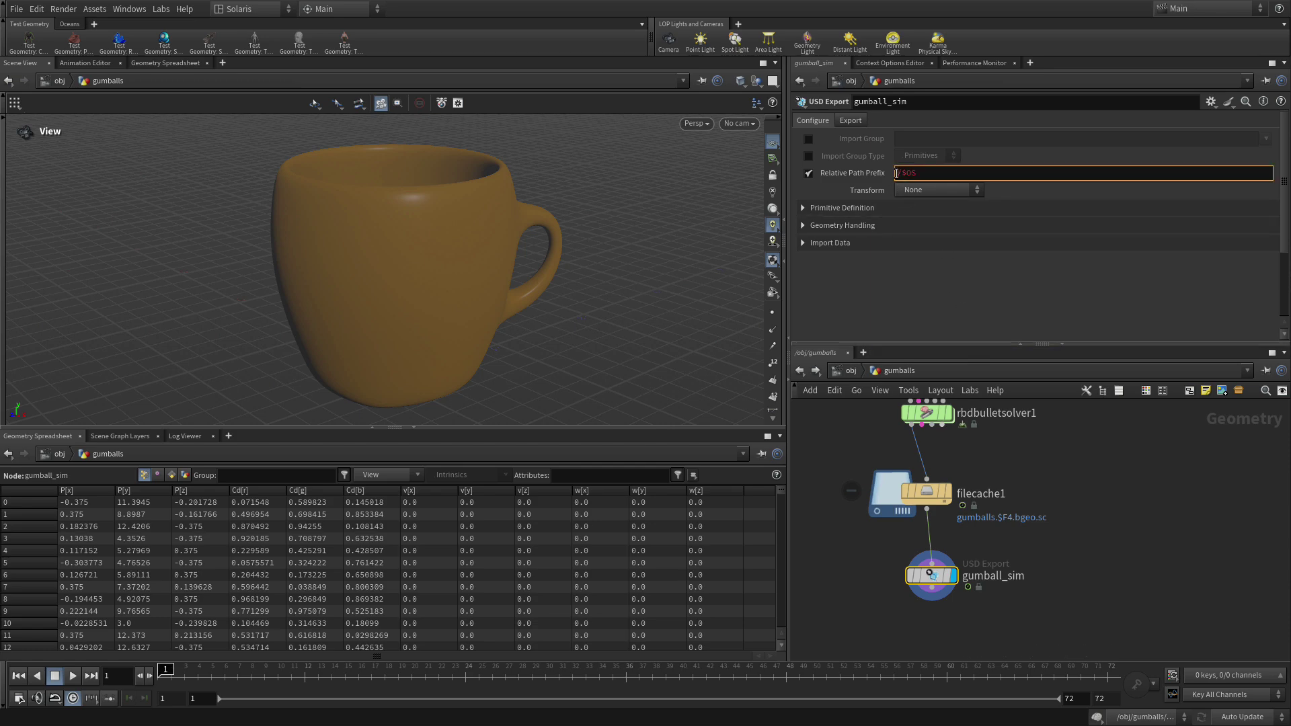
pyautogui.write('/geo')
pyautogui.press('Return')
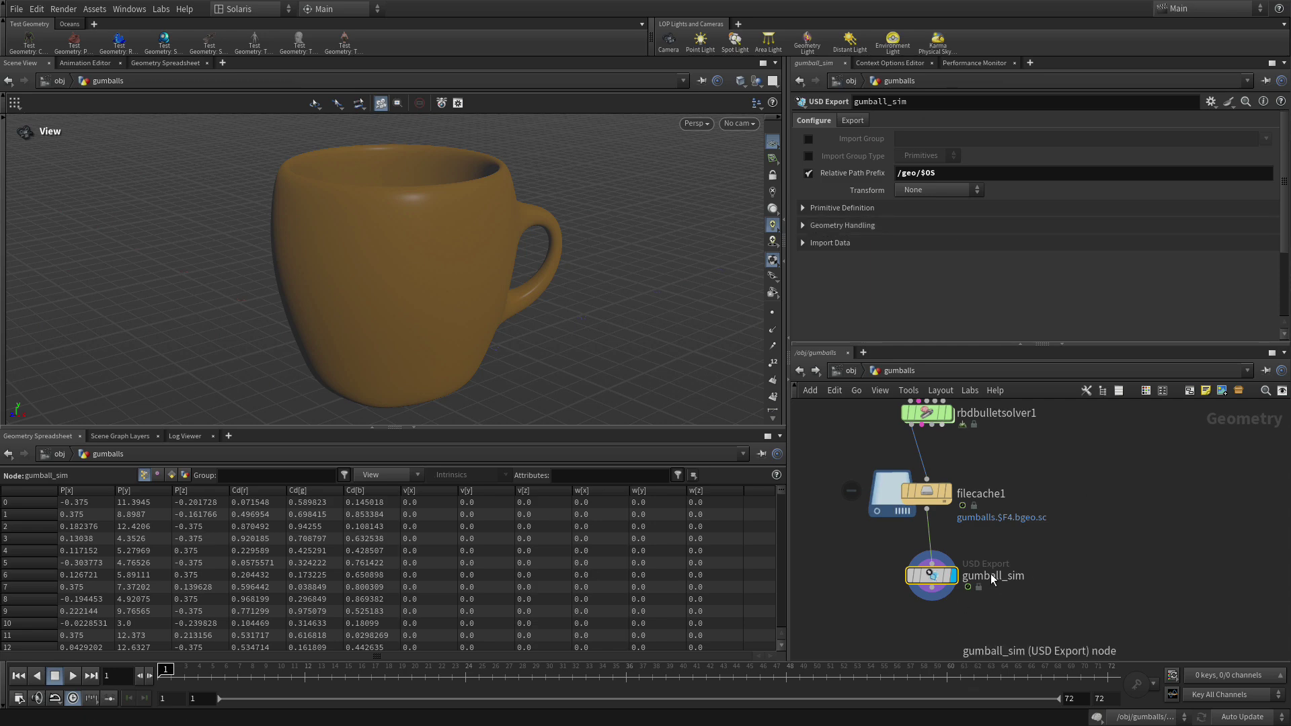
# Step: On the Export page, set the Output File to $HIP/usd/gumball_sim.usd
pyautogui.click(852, 121)
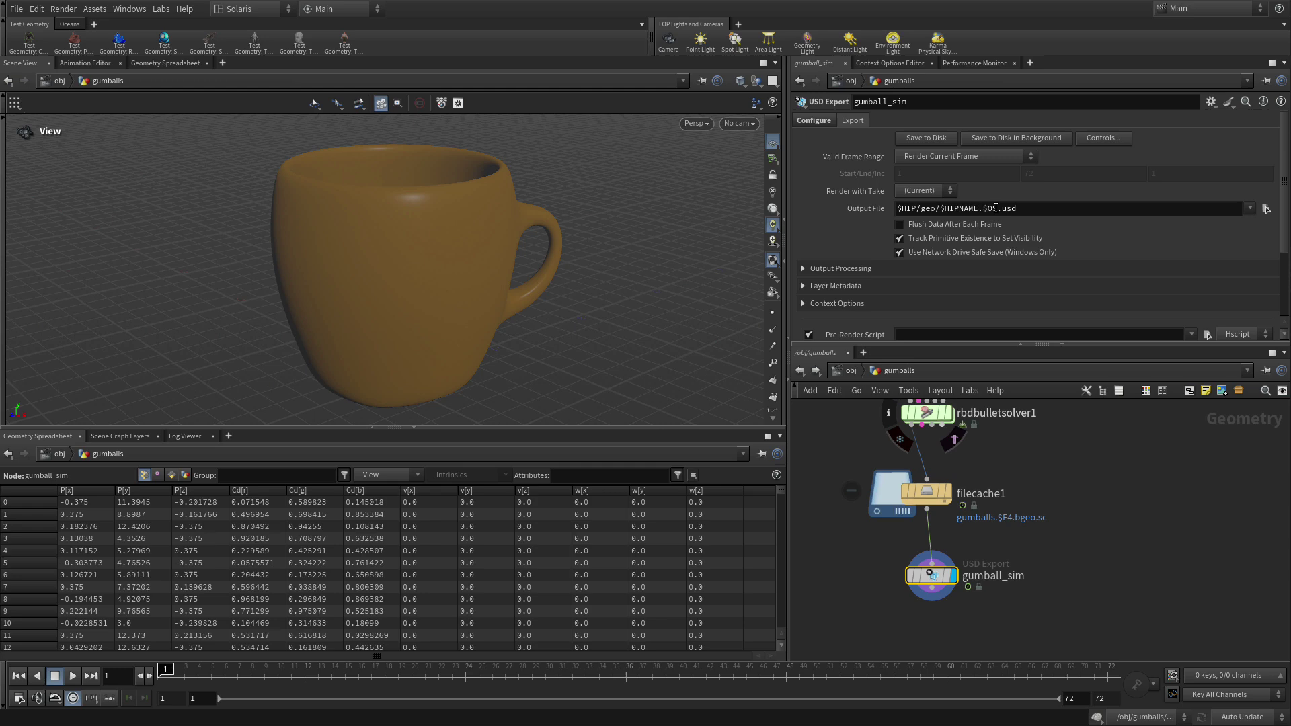
pyautogui.click(933, 208)
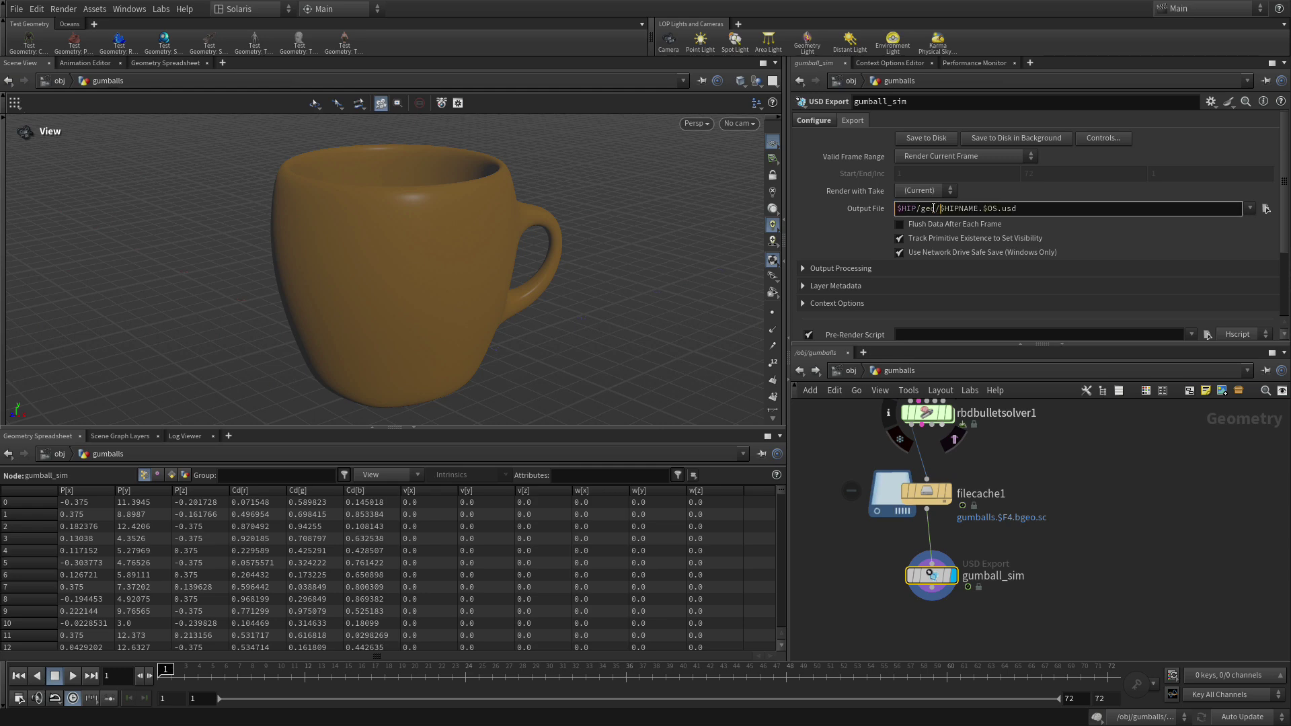
pyautogui.moveTo(933, 209); pyautogui.dragTo(920, 210)
pyautogui.write('usd')
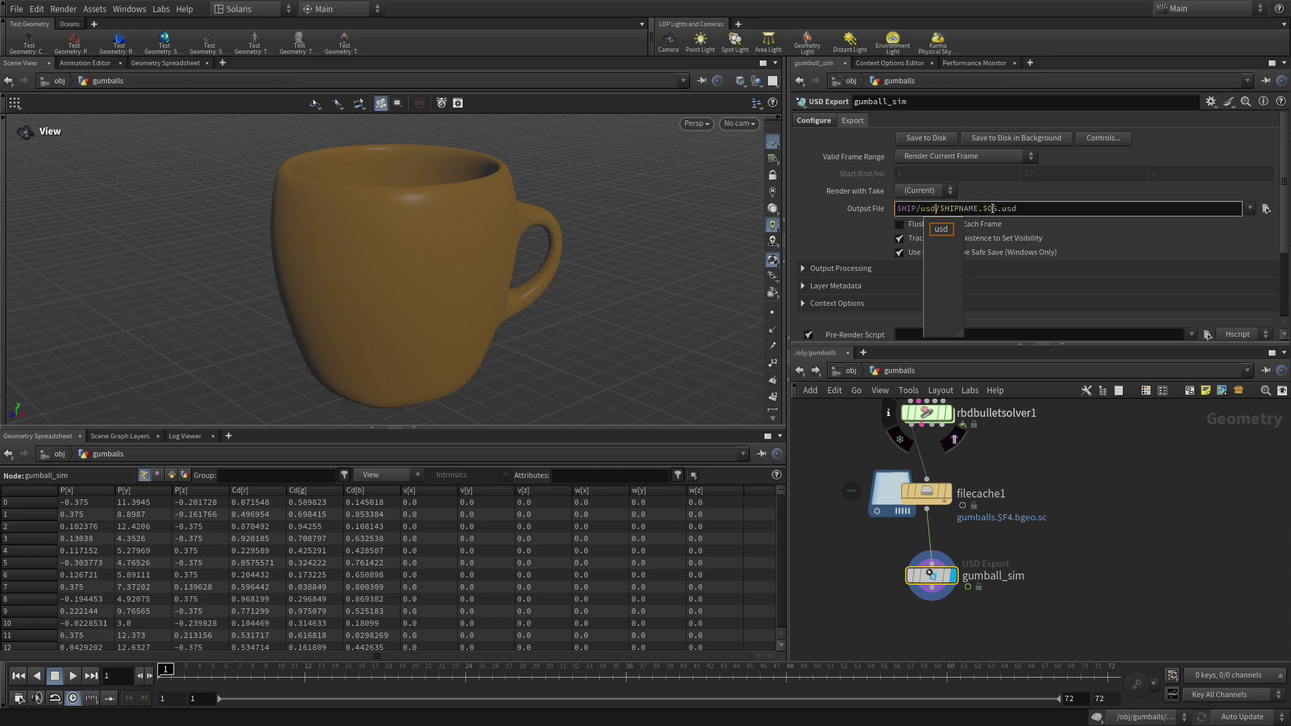
pyautogui.click(995, 208)
pyautogui.moveTo(998, 208); pyautogui.dragTo(934, 209)
pyautogui.write('gumballs')
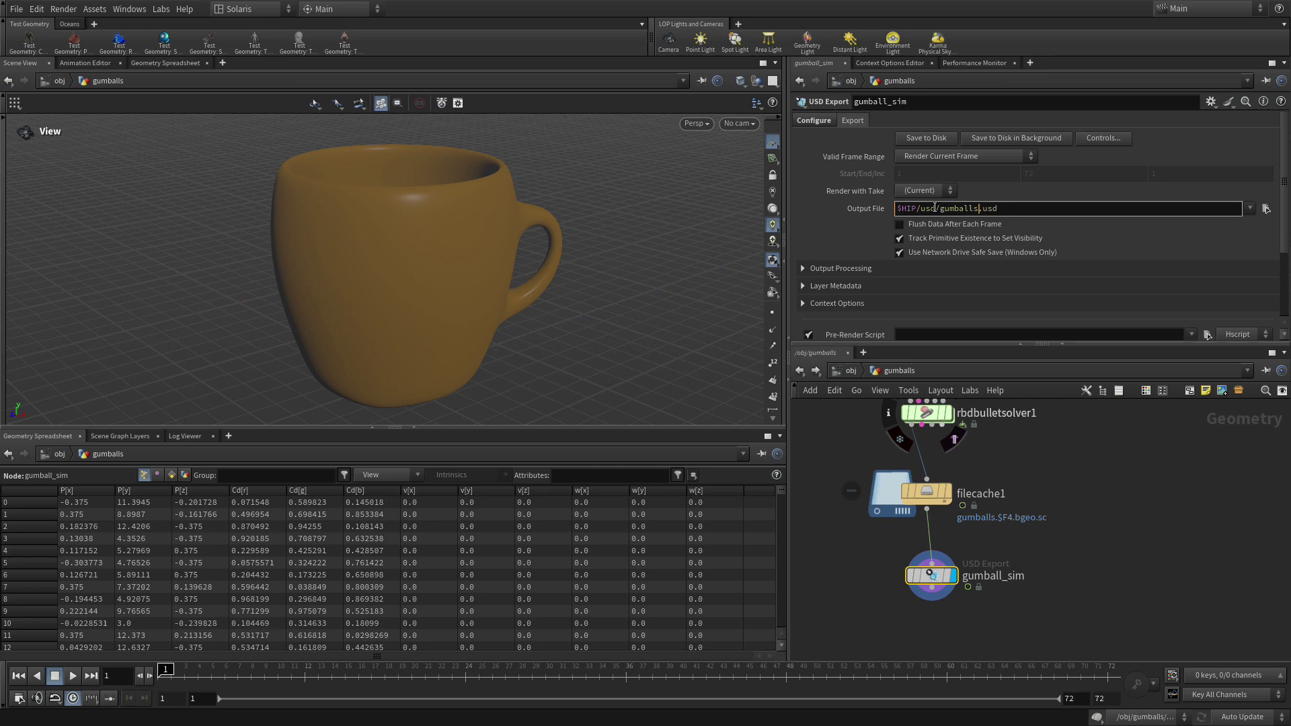
pyautogui.press('BackSpace')
pyautogui.write('_si')
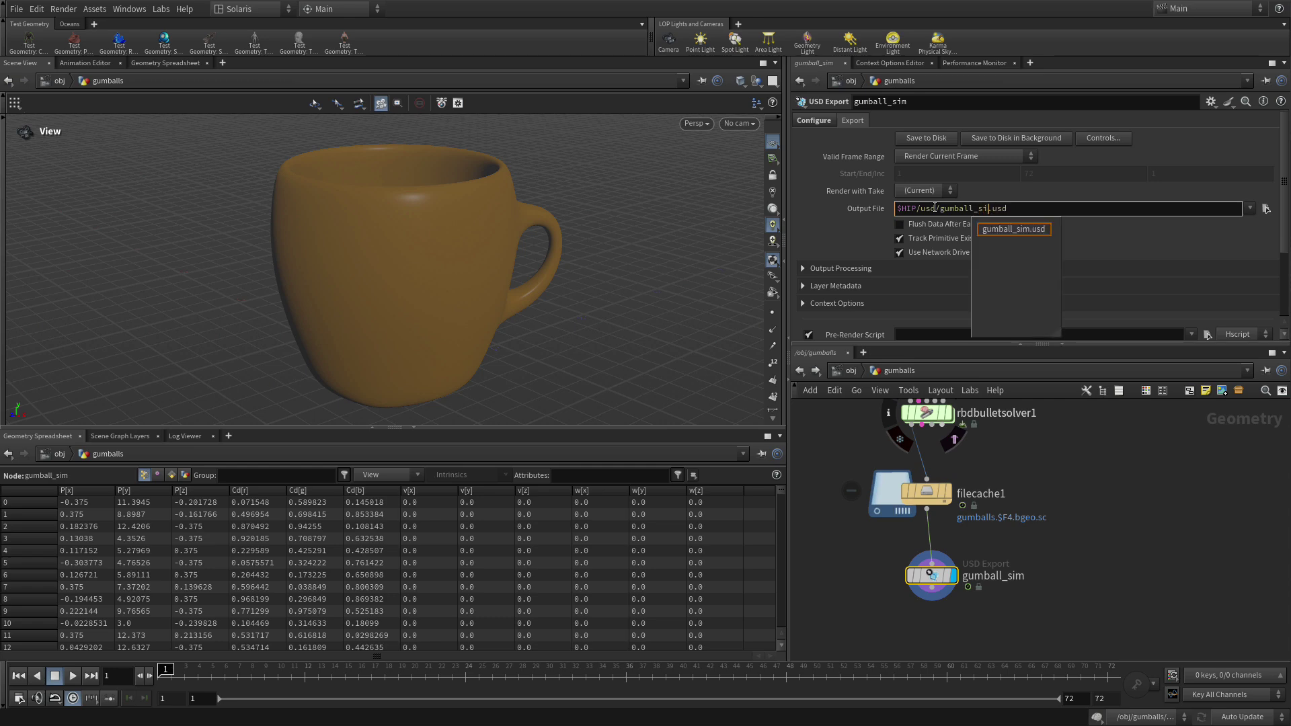
pyautogui.write('m')
pyautogui.press('Return')
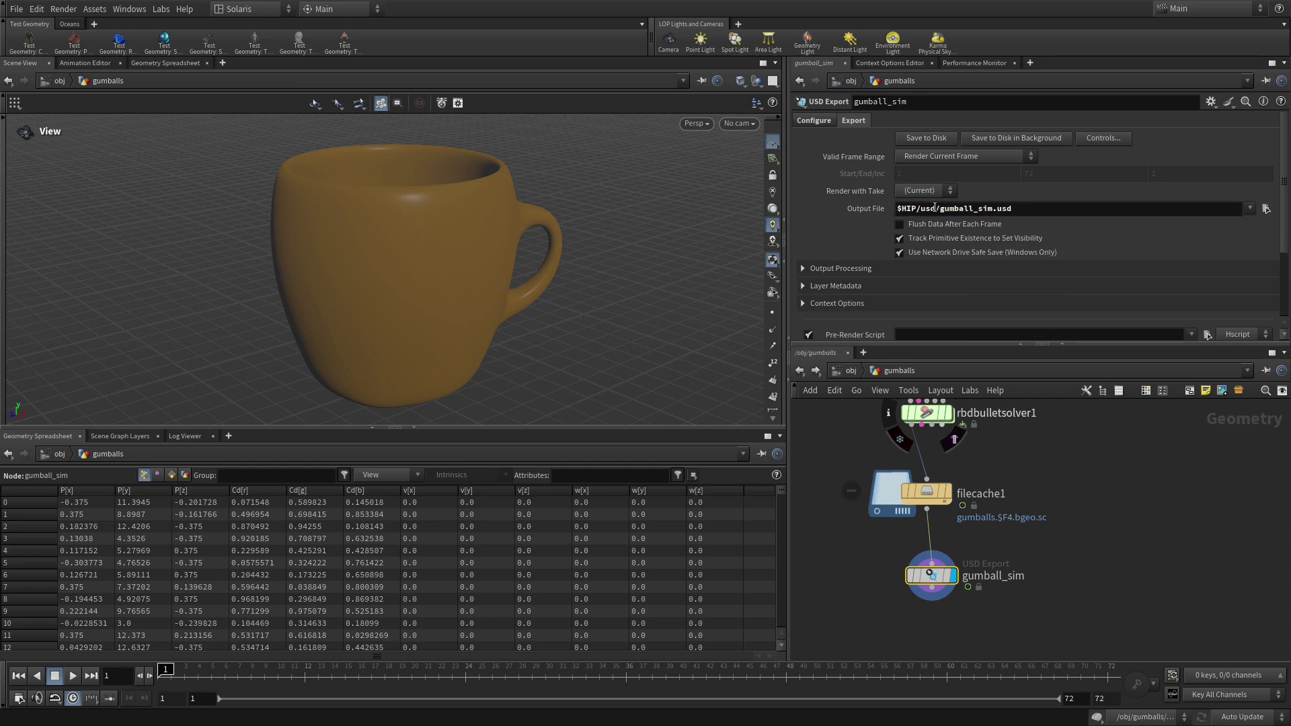
# Step: Set Valid Frame Range to Render Frame Range (1–72) and save the sequence to disk
pyautogui.moveTo(947, 583)
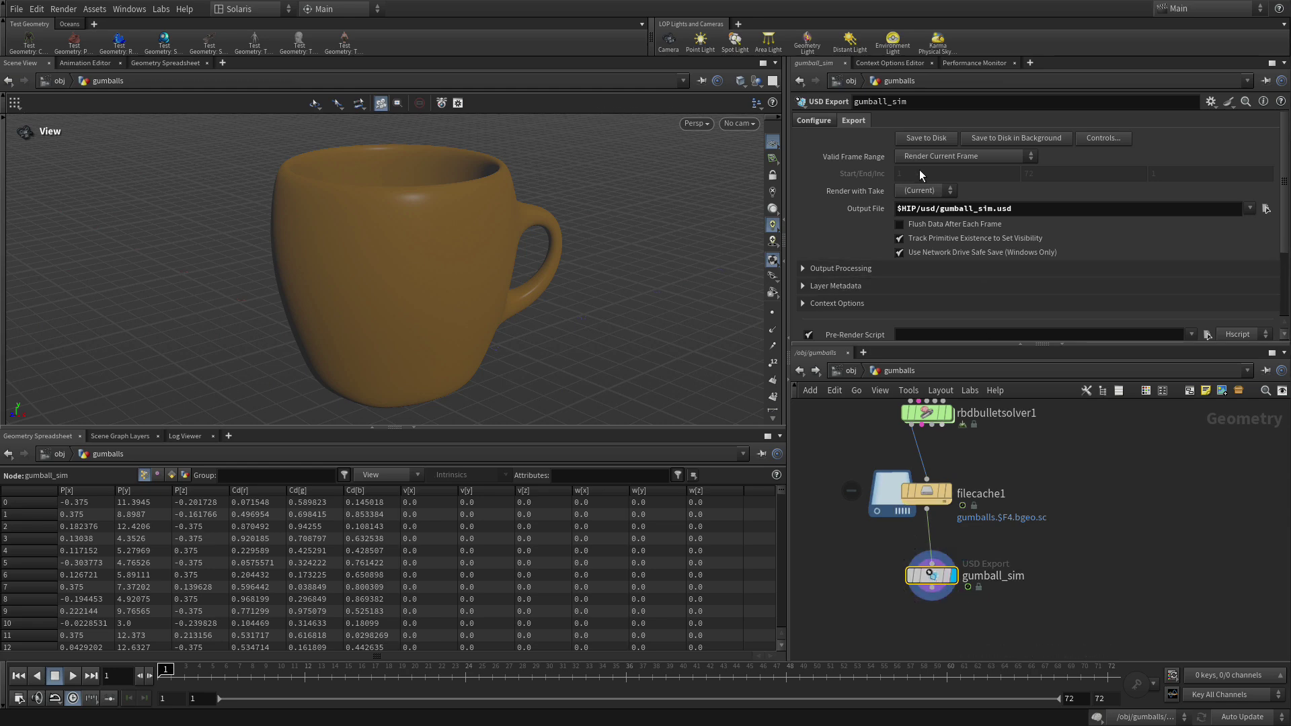
pyautogui.click(908, 158)
pyautogui.click(912, 184)
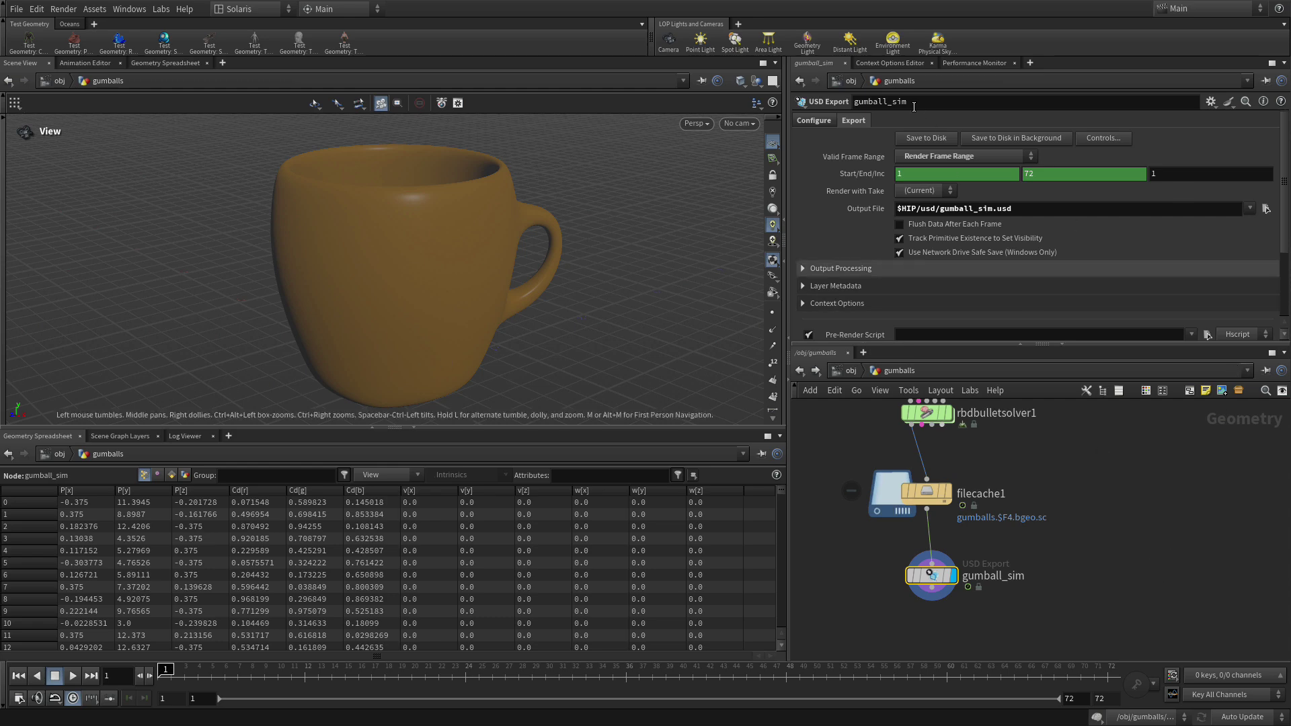
pyautogui.click(912, 139)
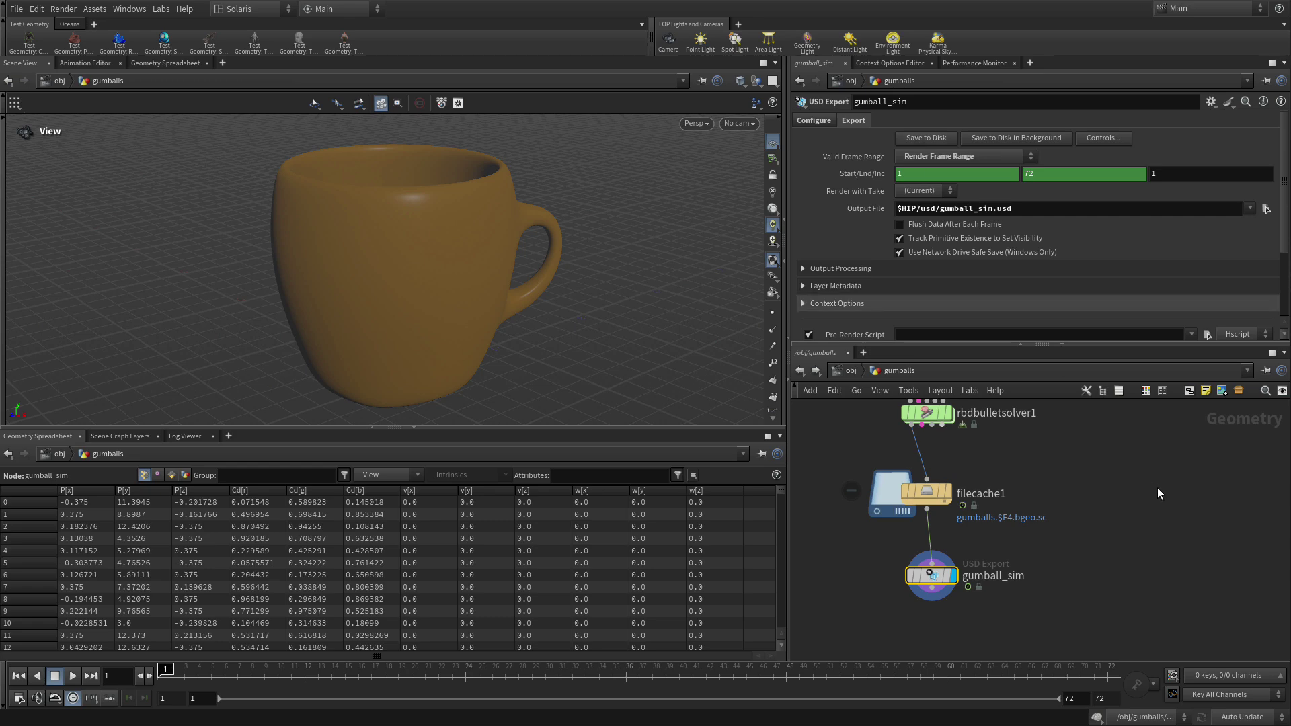
# Step: Back in the Solaris stage network, add a Reference node and wire reference1 into geo_merge
pyautogui.click(798, 371)
pyautogui.click(798, 372)
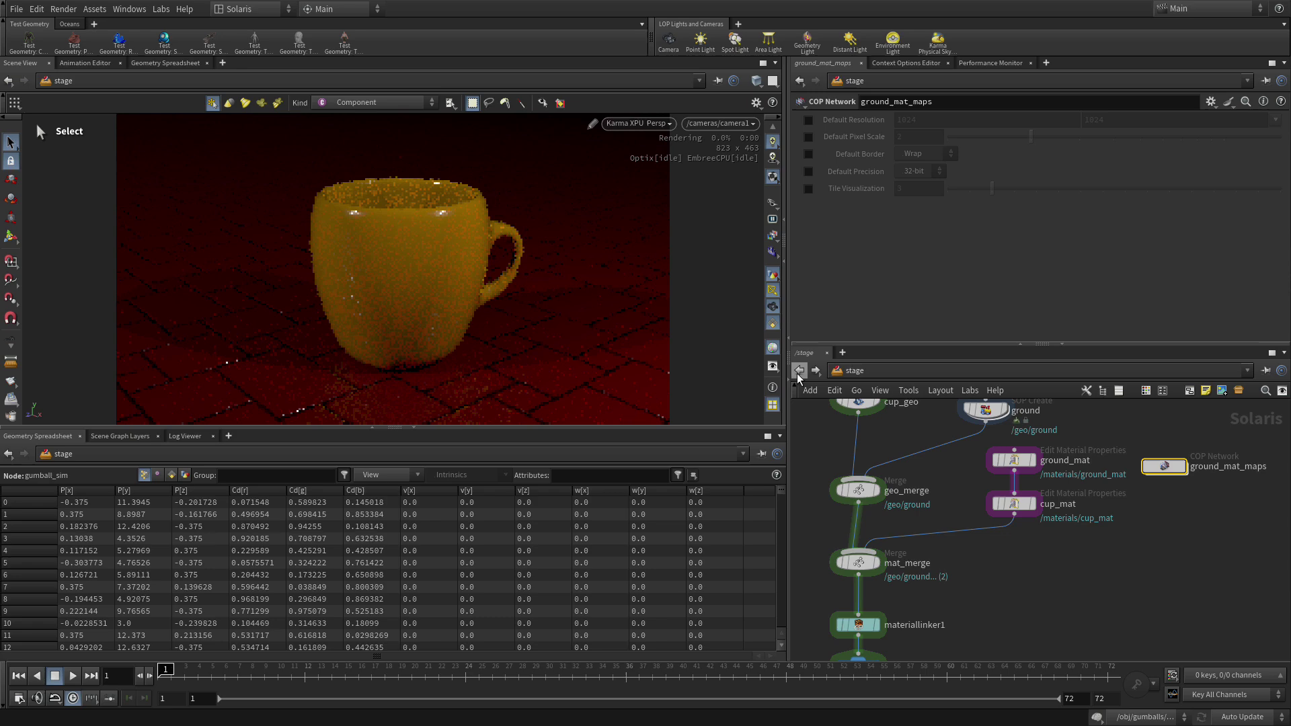
pyautogui.scroll(-3, 1030, 571)
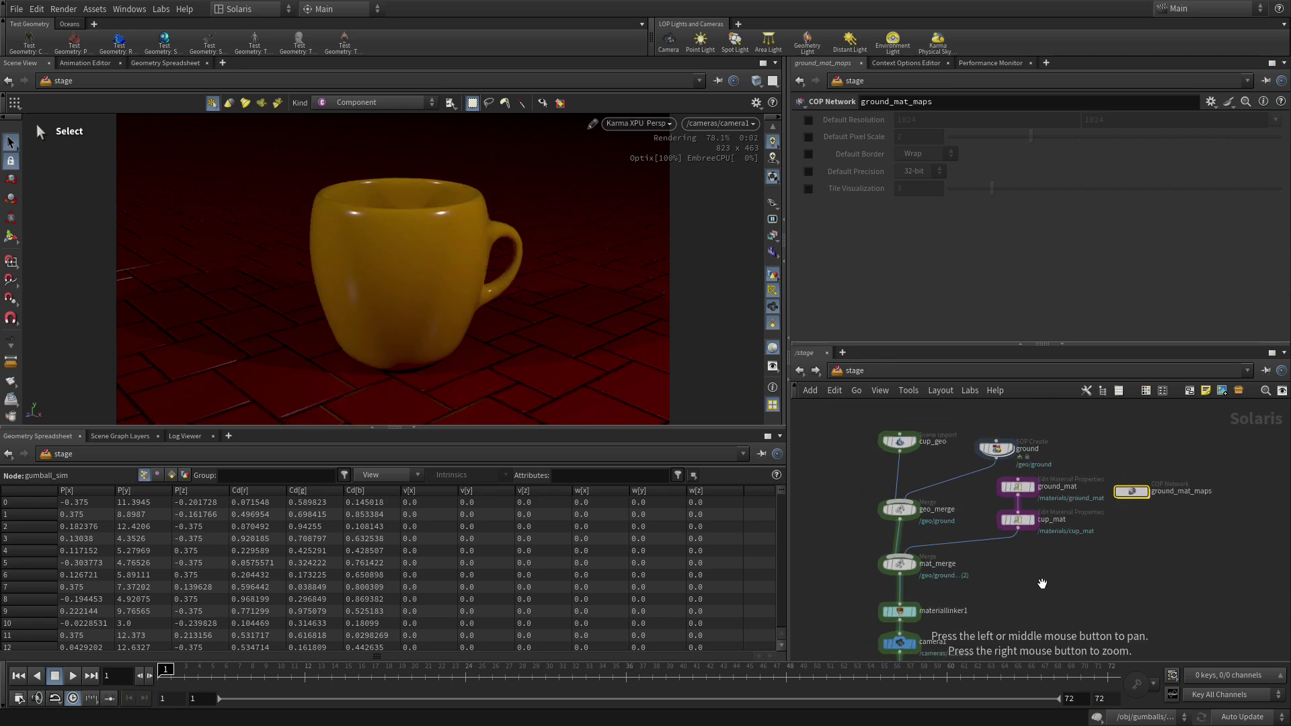
pyautogui.moveTo(1030, 566); pyautogui.dragTo(1080, 594)
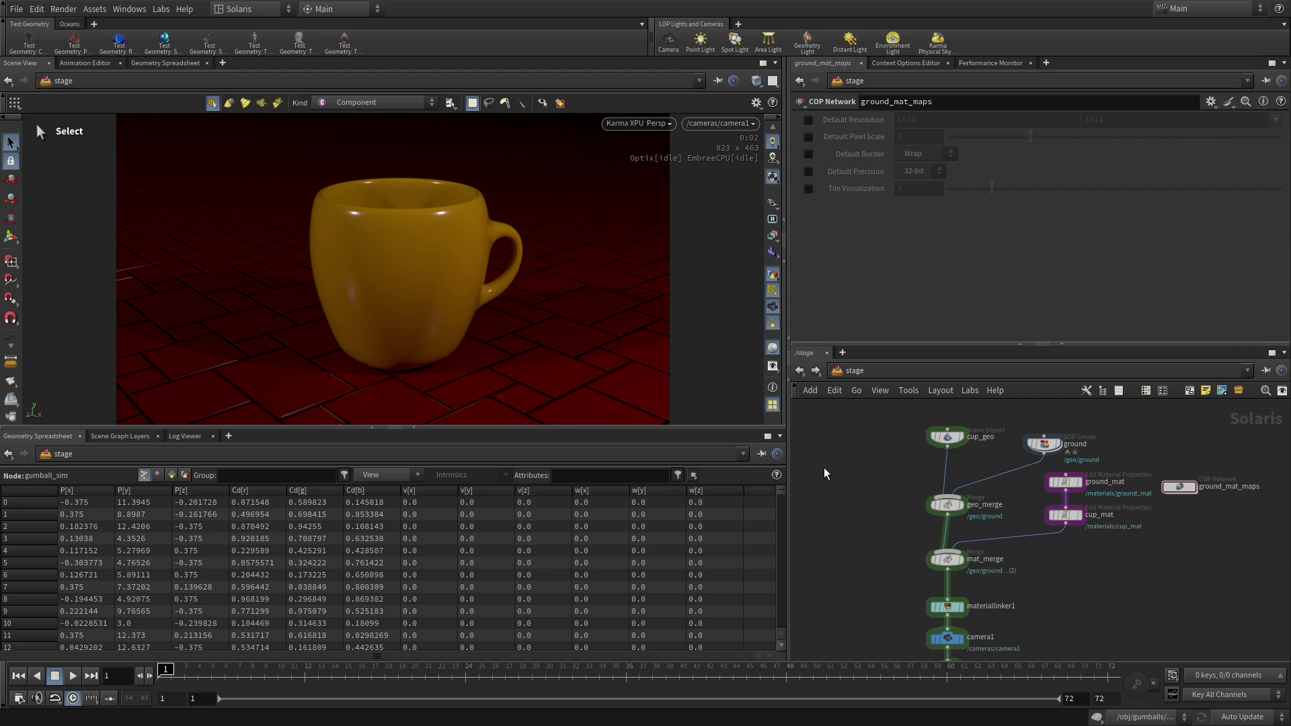
pyautogui.press('Tab')
pyautogui.write('refer')
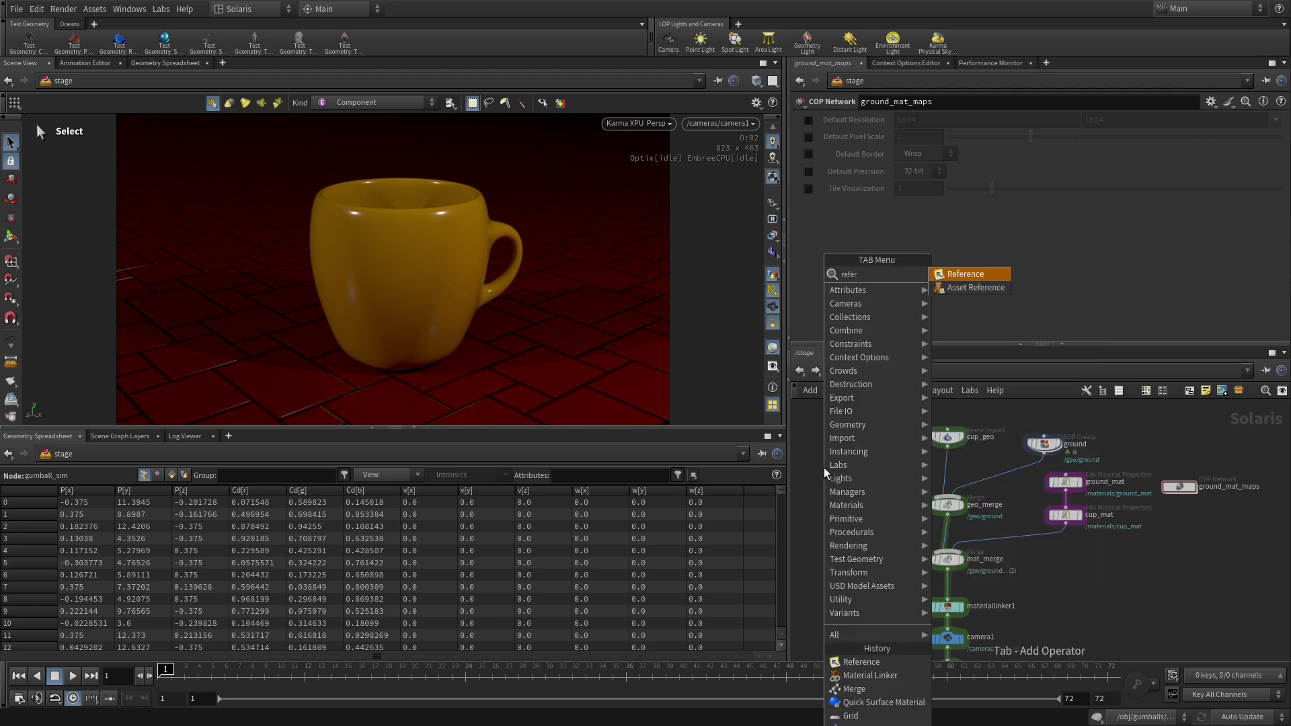
pyautogui.press('Return')
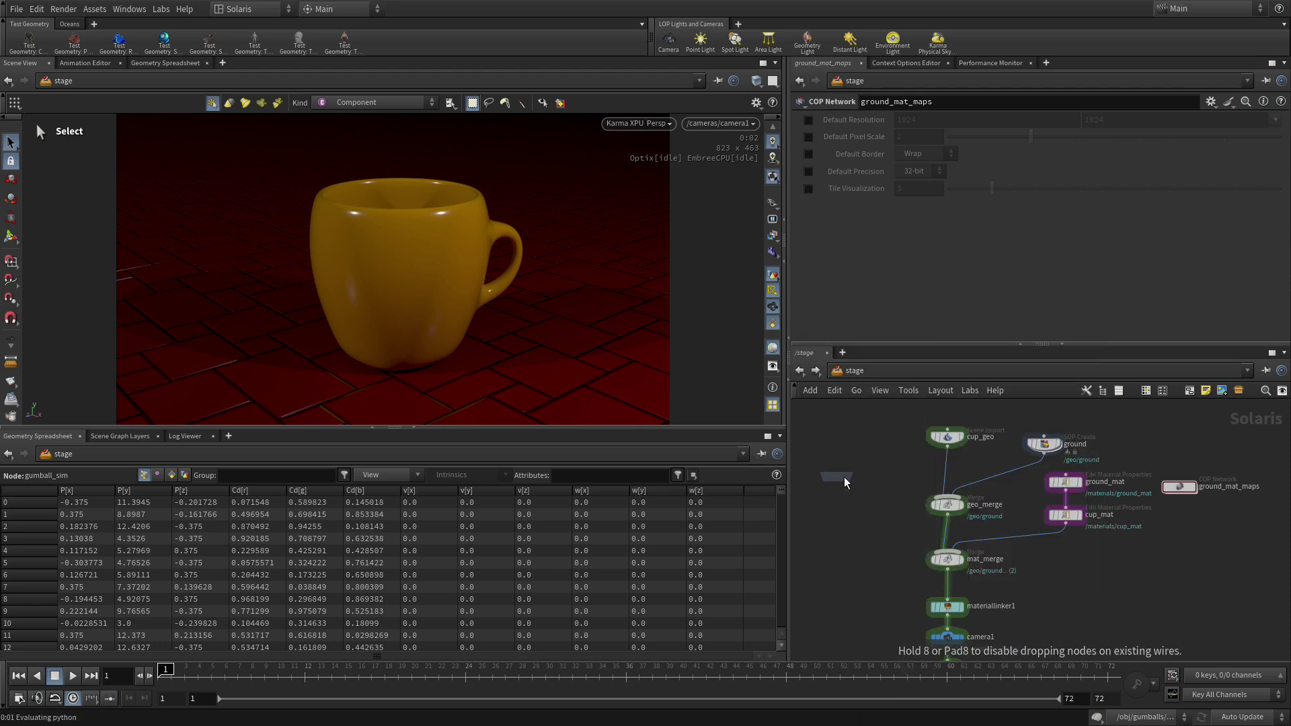
pyautogui.click(849, 441)
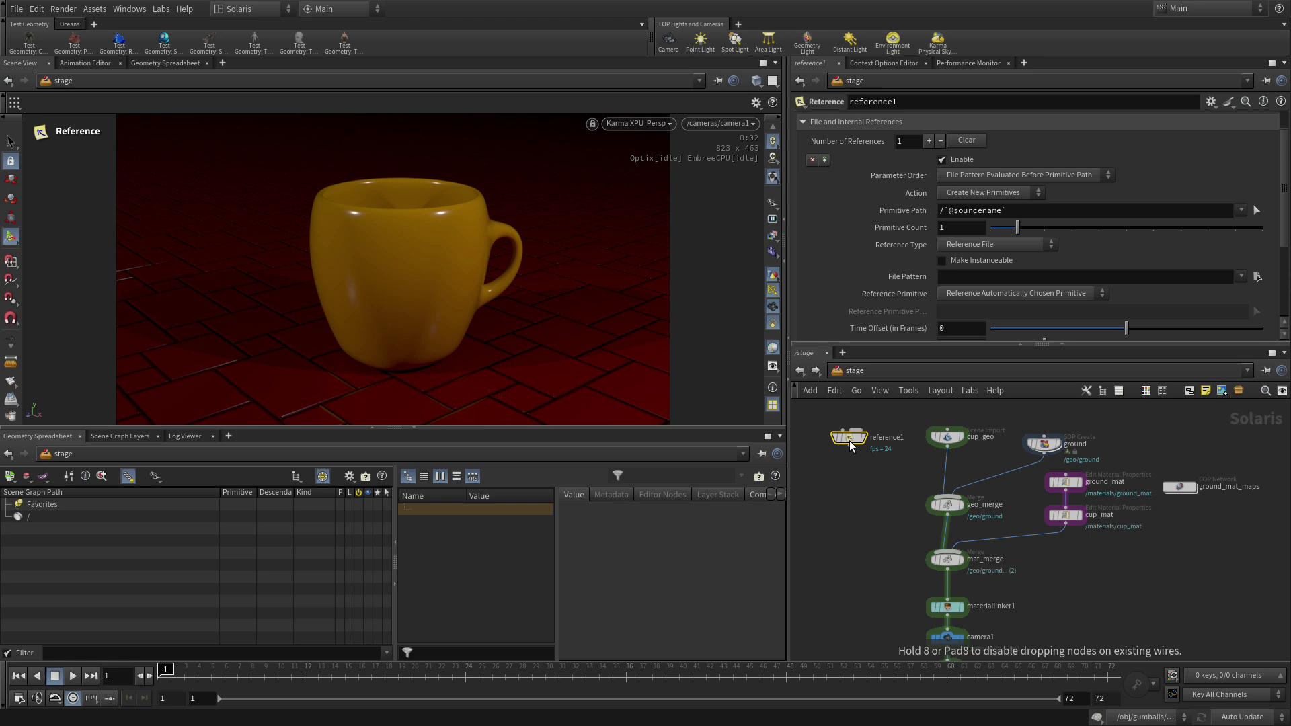
pyautogui.click(849, 447)
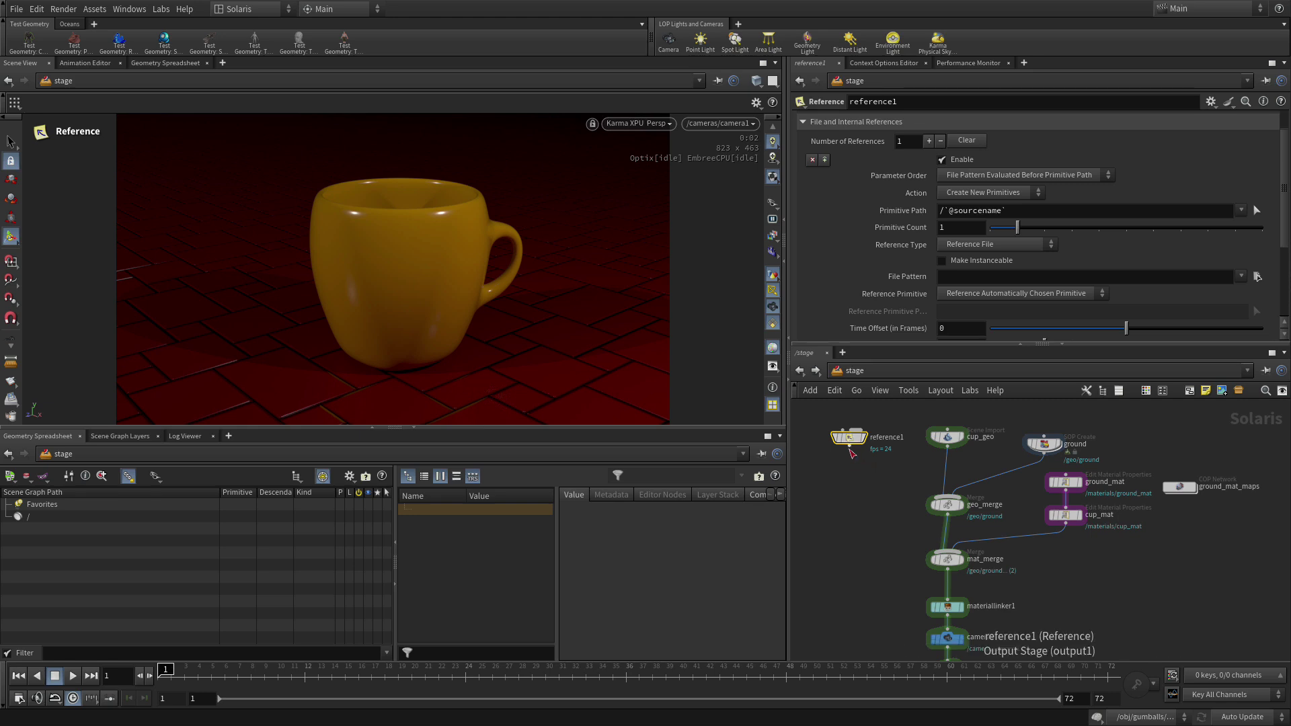
pyautogui.click(945, 496)
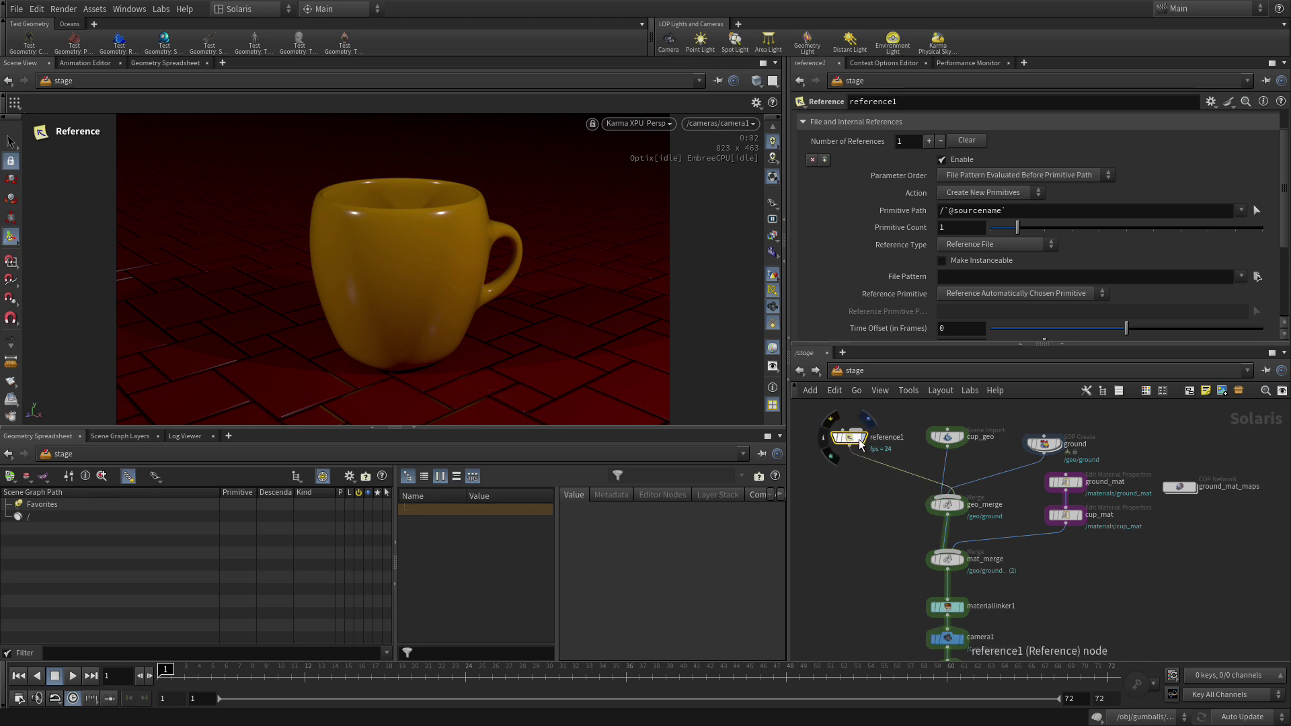
# Step: Arrange cup_geo, ground and reference1 side by side above geo_merge
pyautogui.moveTo(870, 439); pyautogui.dragTo(1148, 430)
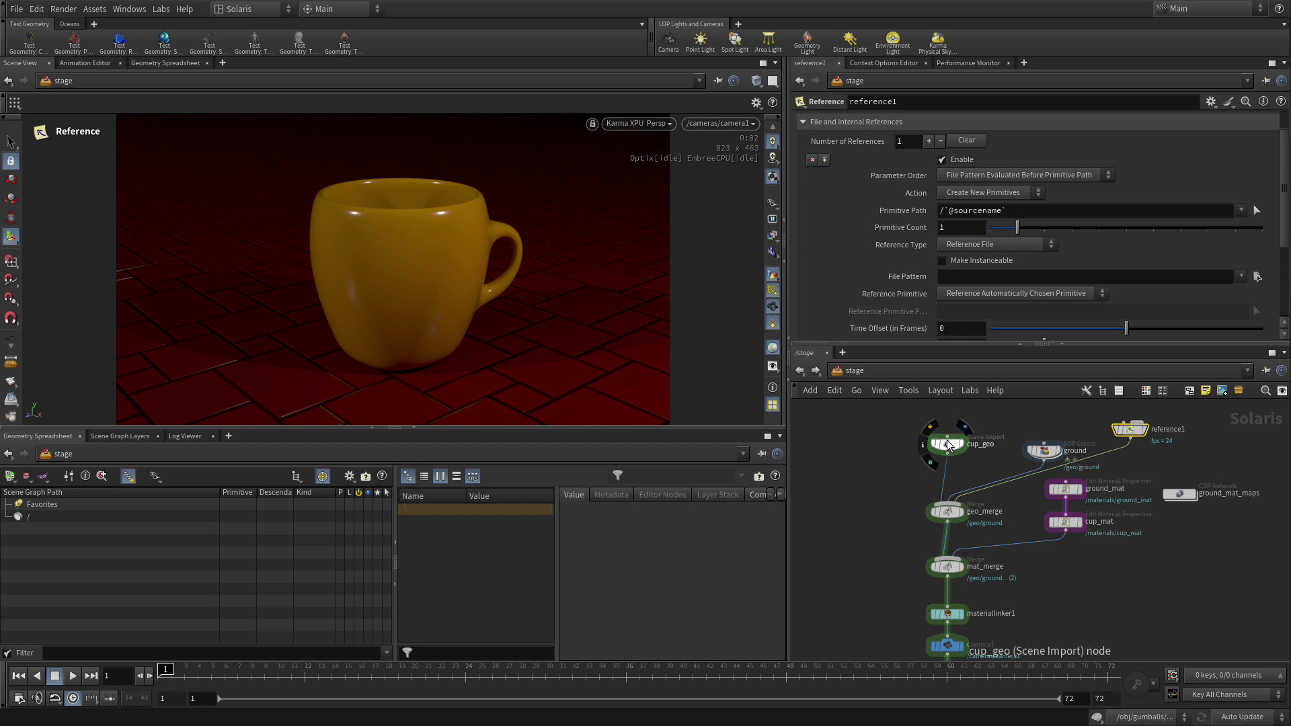
pyautogui.moveTo(930, 447); pyautogui.dragTo(837, 445)
pyautogui.moveTo(1051, 457); pyautogui.dragTo(955, 445)
pyautogui.moveTo(1131, 428); pyautogui.dragTo(1053, 441)
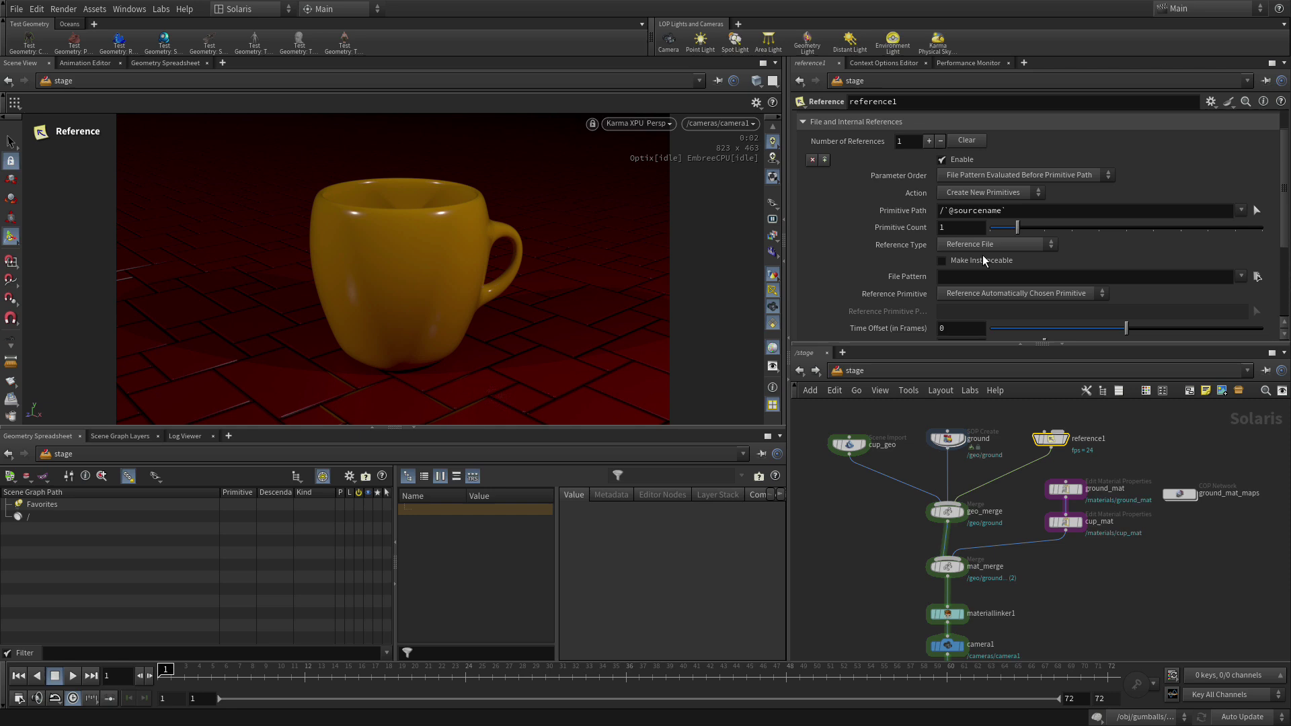
# Step: Set reference1's File Pattern to $HIP/usd/gumball_sim.usd
pyautogui.click(1256, 276)
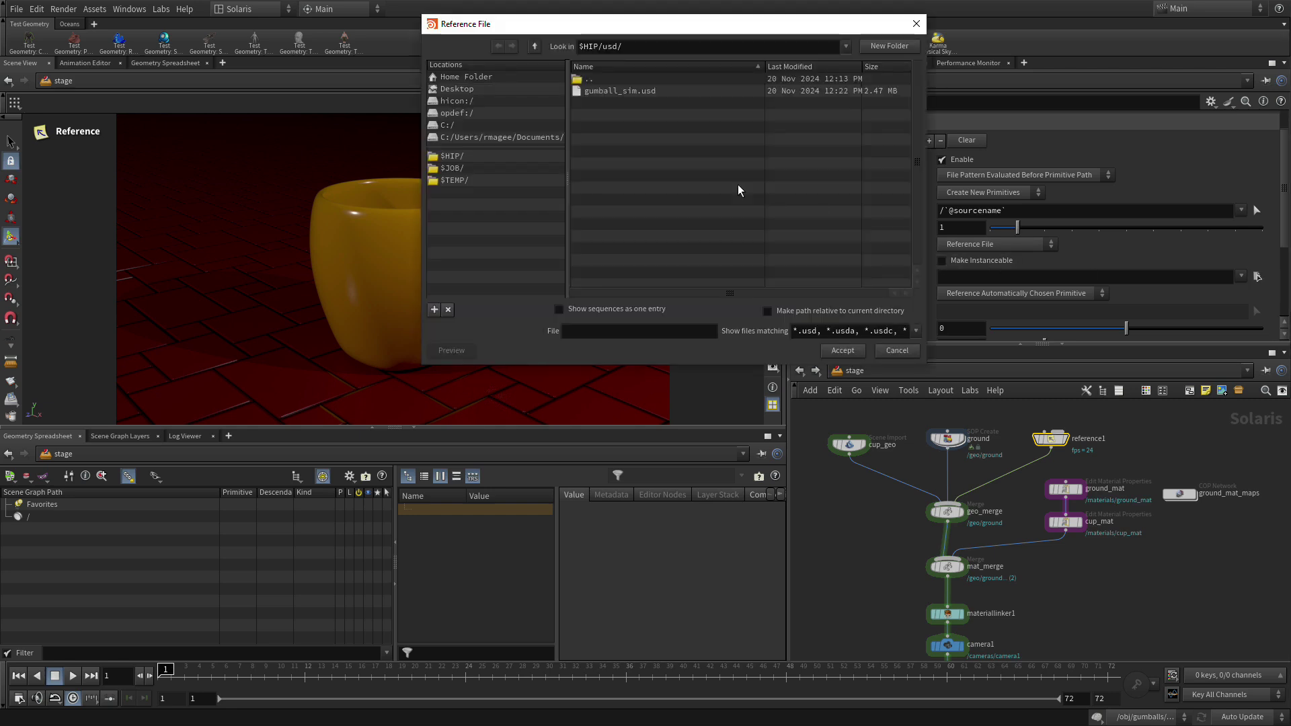
pyautogui.click(647, 91)
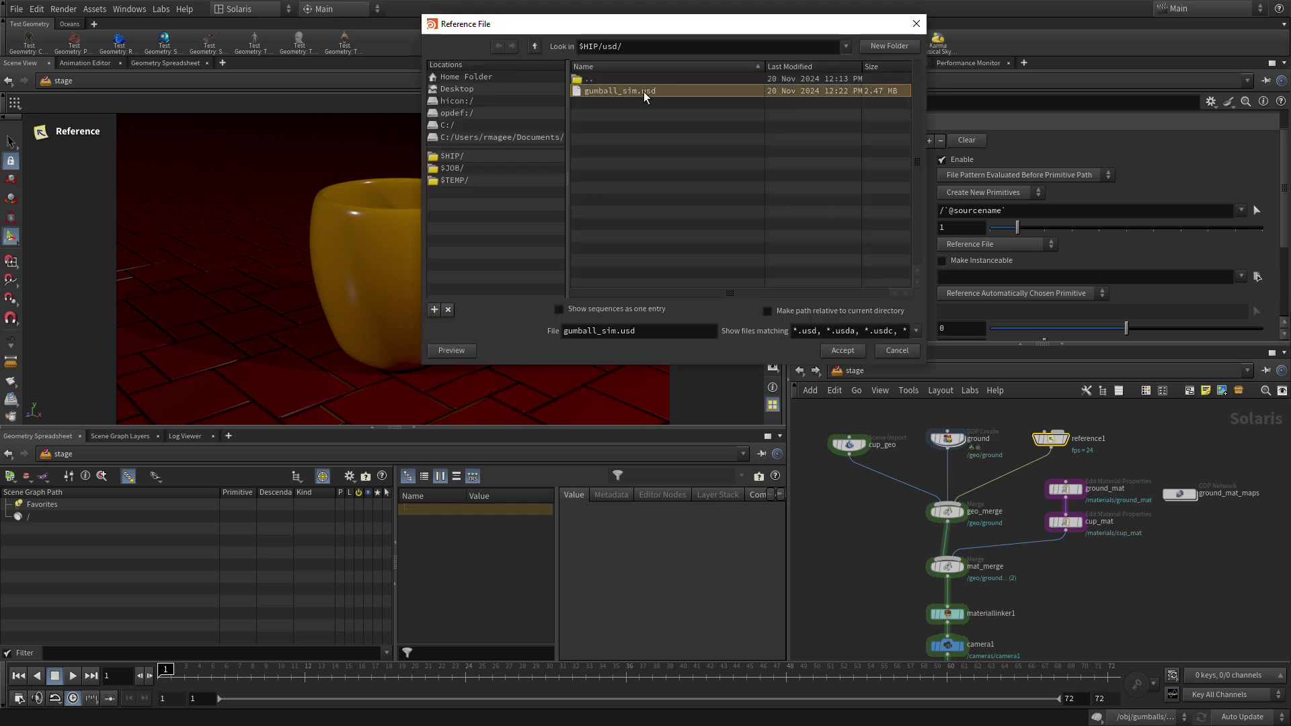
pyautogui.click(842, 351)
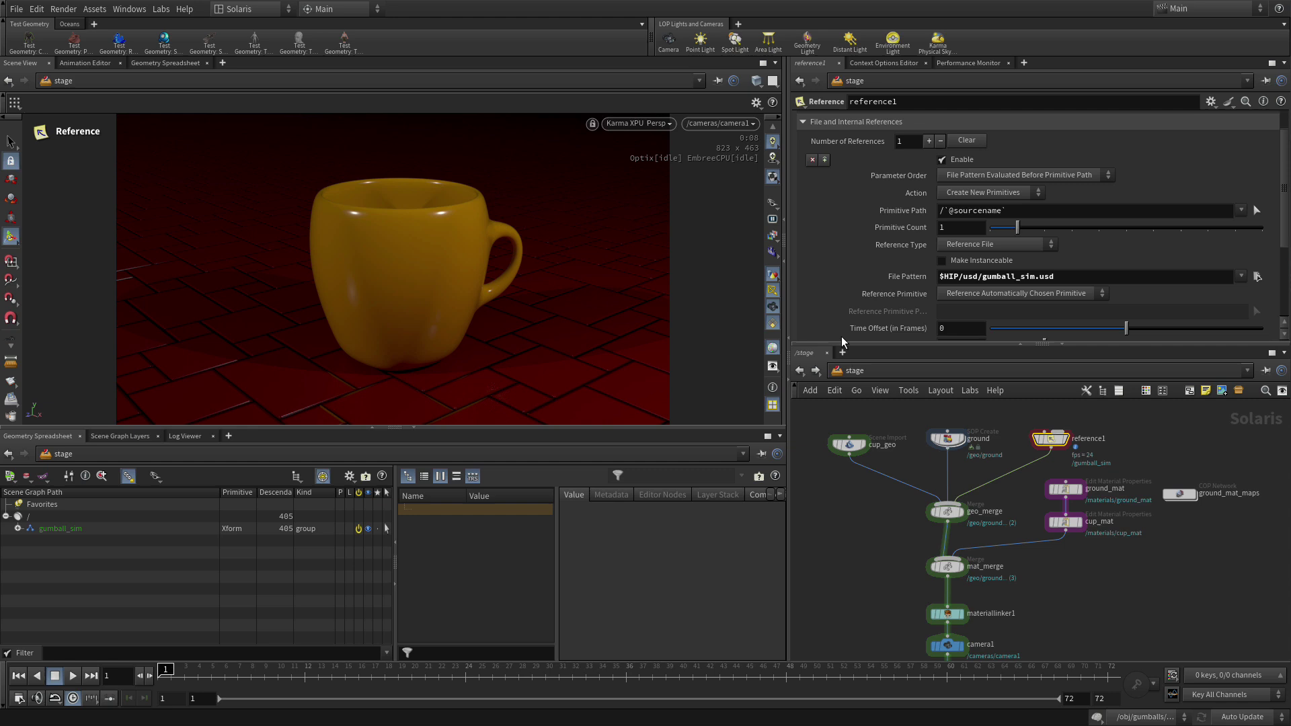
pyautogui.click(944, 210)
pyautogui.write('geo/')
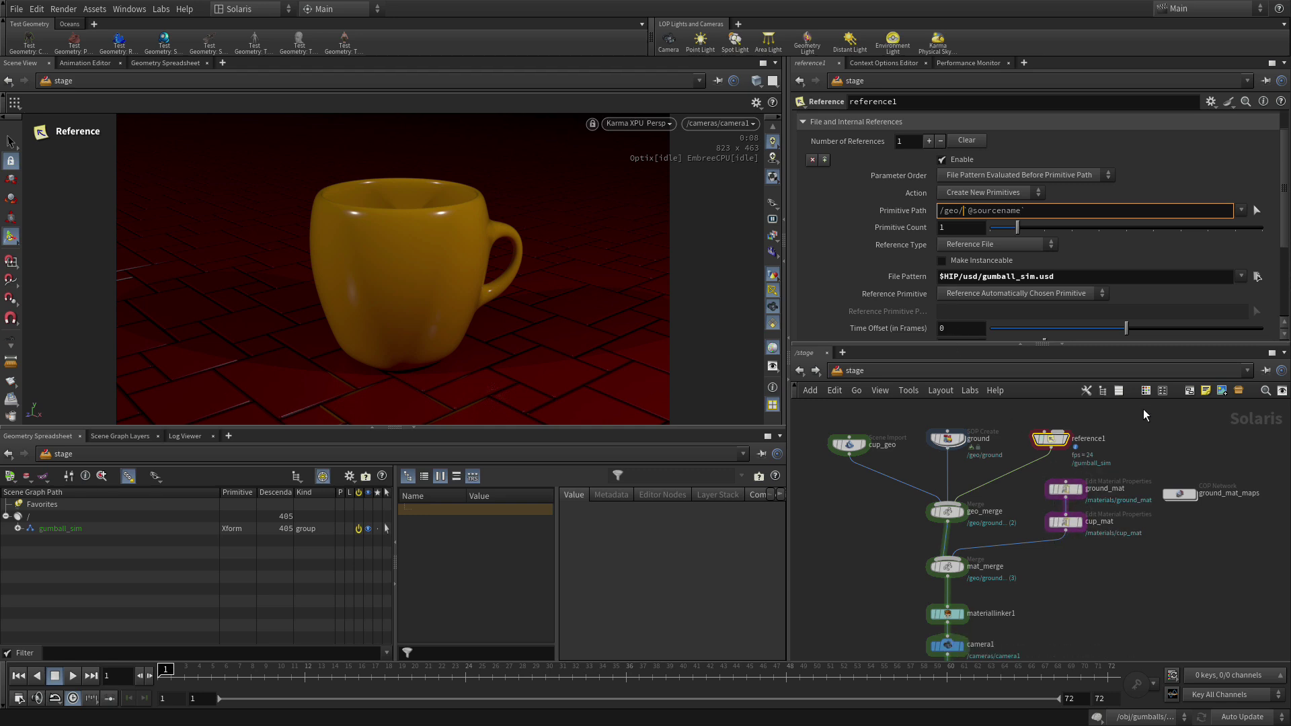
pyautogui.press('Return')
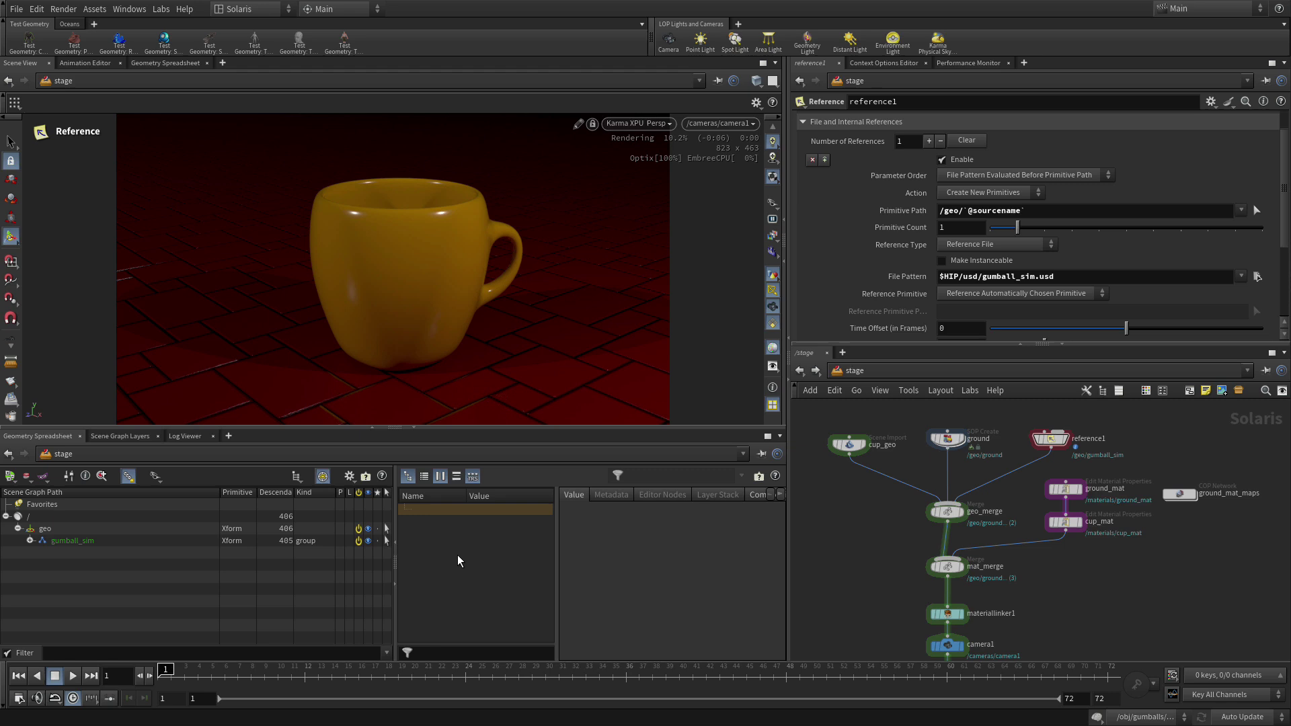
pyautogui.press('s')
pyautogui.click(29, 541)
pyautogui.click(30, 541)
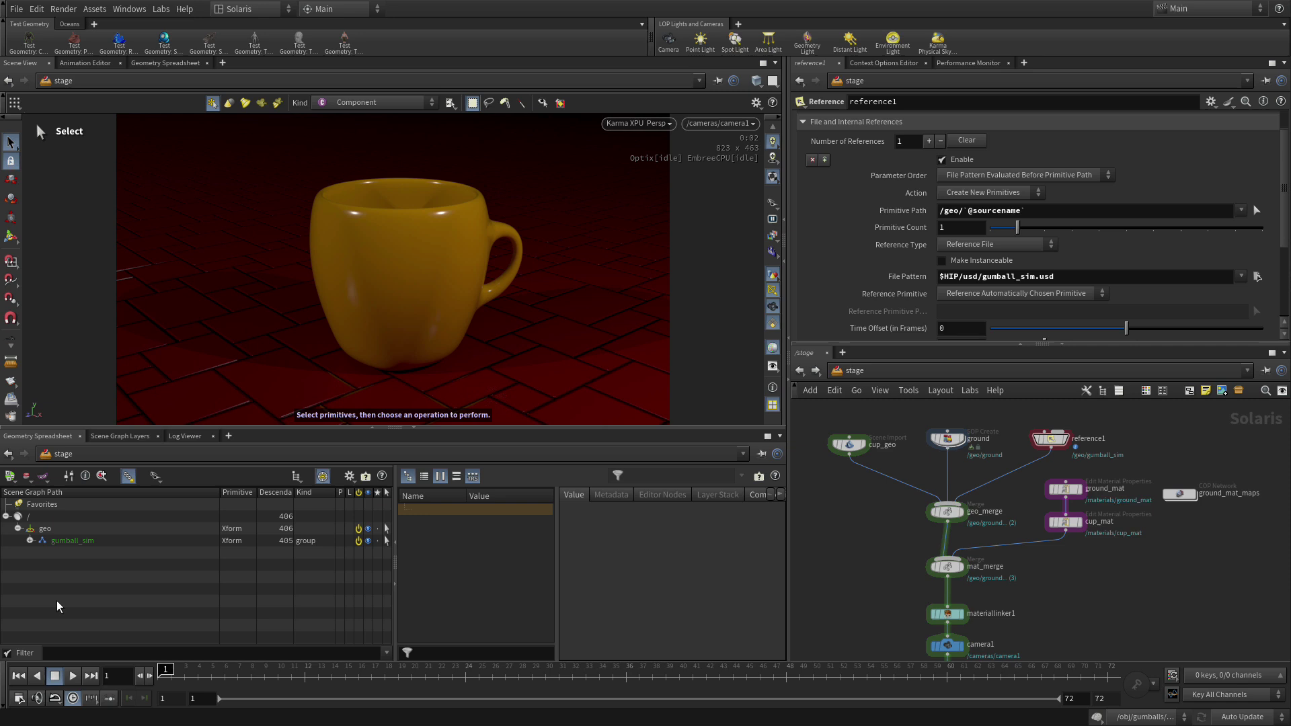
pyautogui.moveTo(1144, 613); pyautogui.dragTo(1109, 483, button='middle')
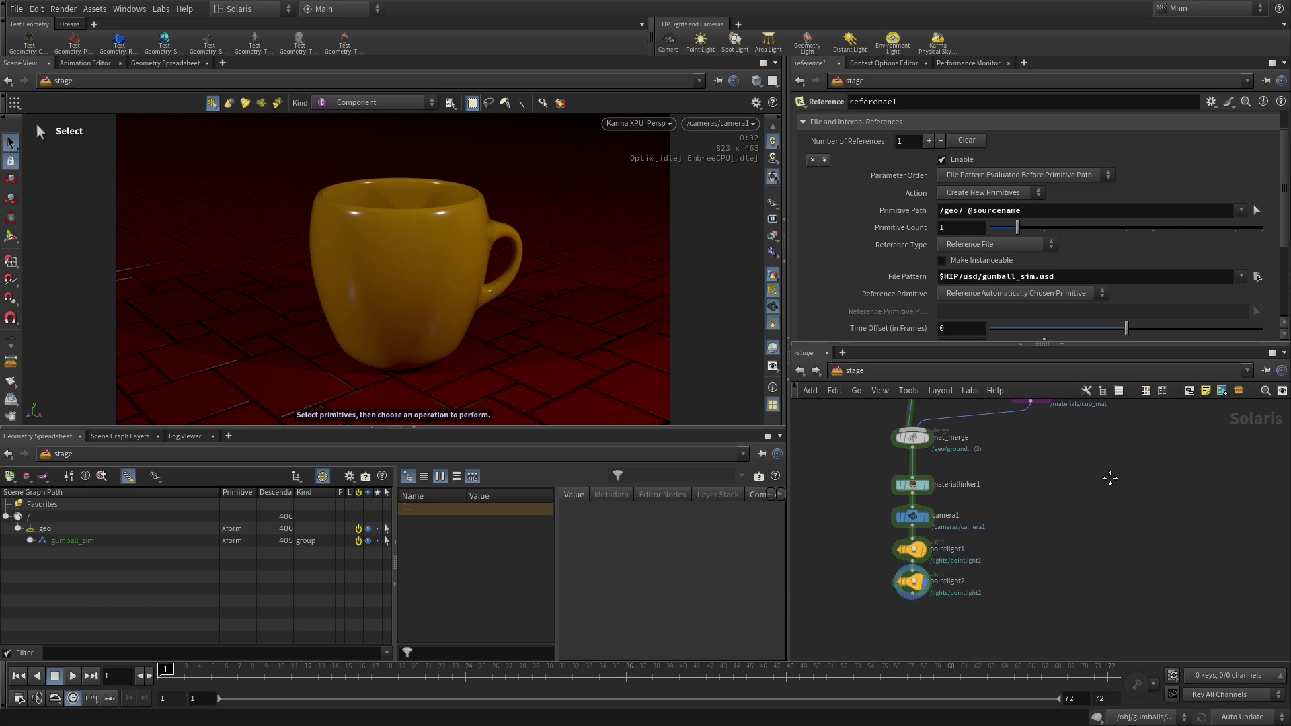
# Step: Select pointlight2 and scrub through frames 32 and 37 to frame 46
pyautogui.click(914, 585)
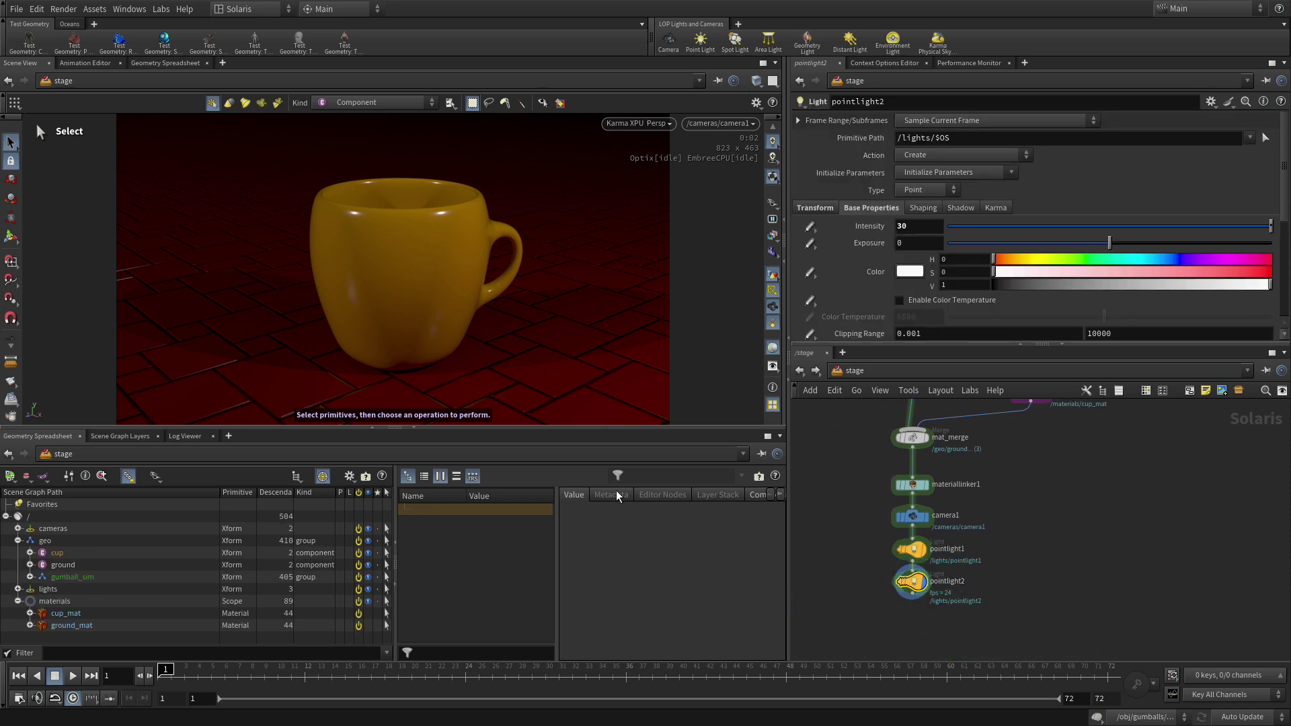
pyautogui.click(577, 677)
pyautogui.click(644, 678)
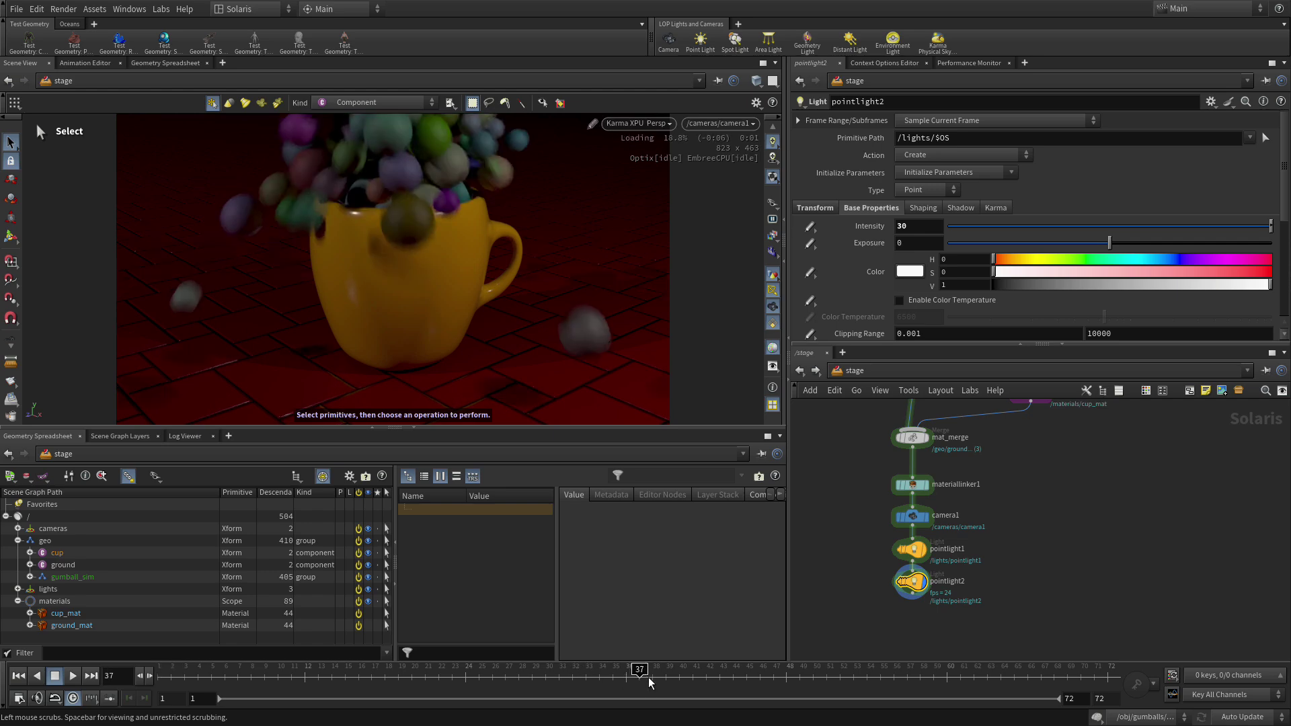
pyautogui.click(761, 680)
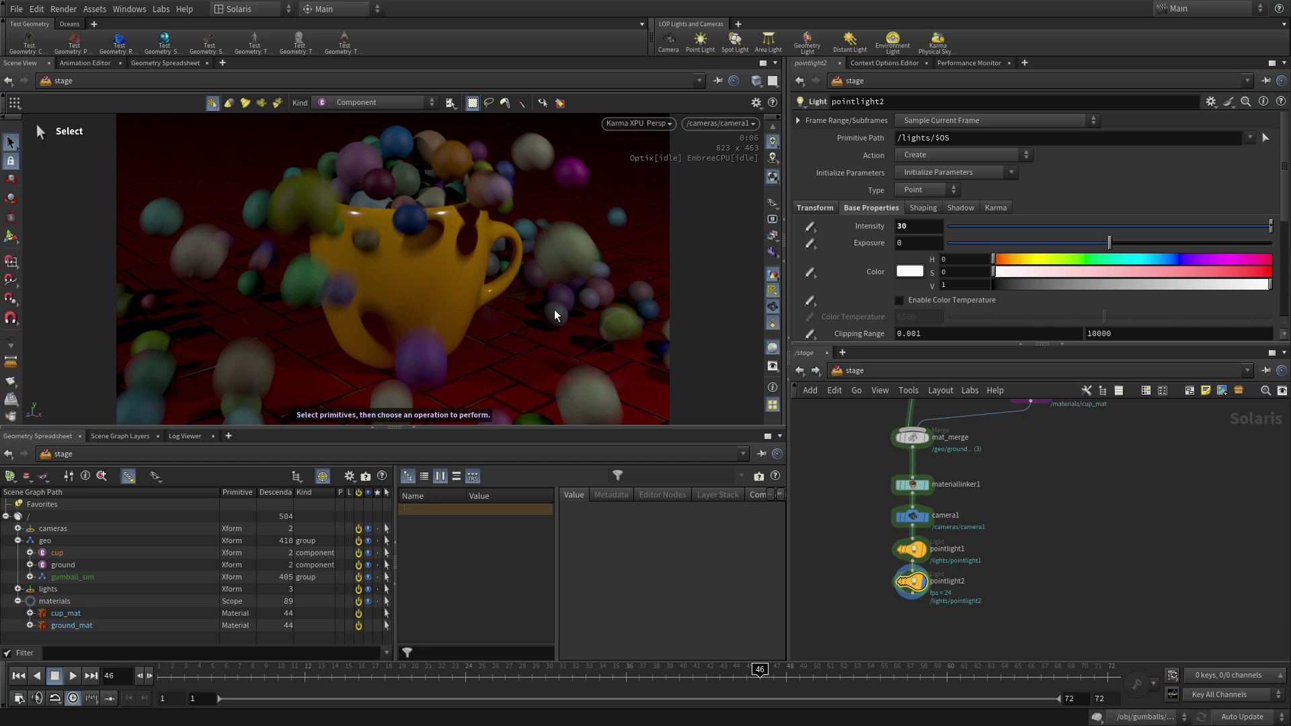
# Step: Add a Quick Surface Material above ground_mat and name it gumball_mat
pyautogui.press('h')
pyautogui.scroll(3, 1122, 599)
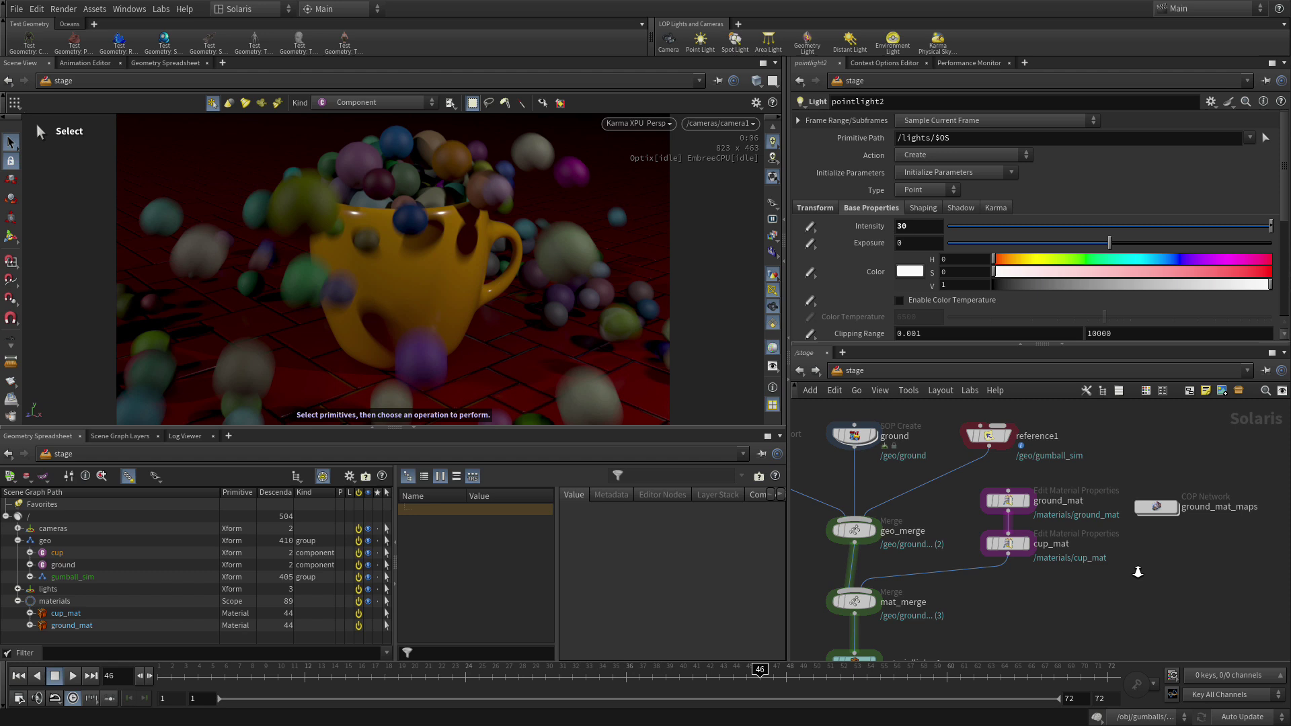
pyautogui.scroll(2, 1137, 572)
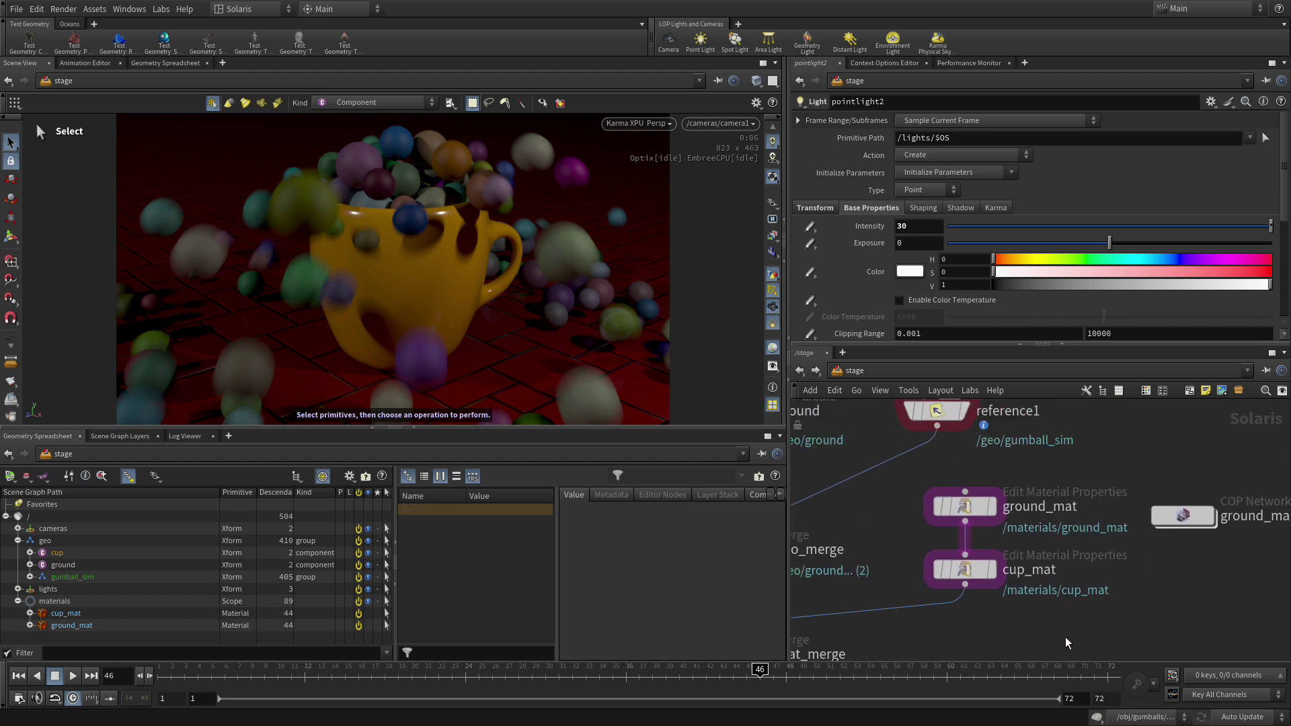
pyautogui.press('Tab')
pyautogui.write('qu')
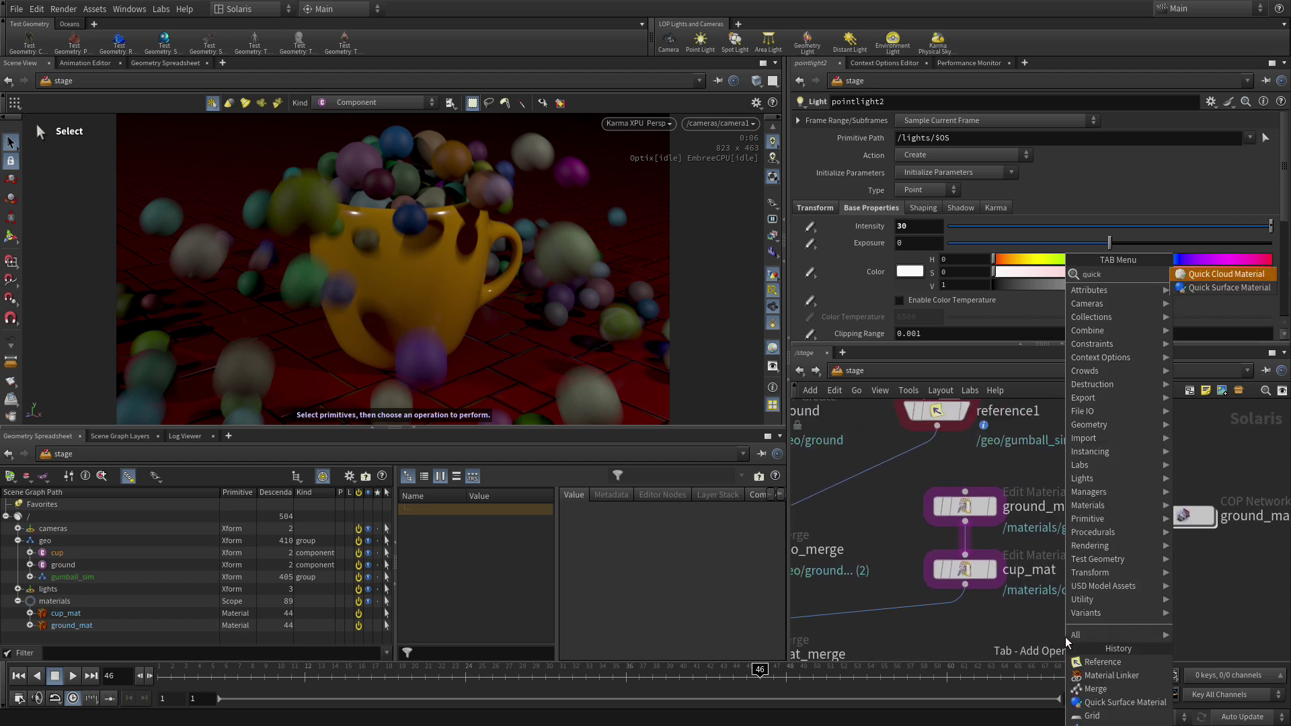
pyautogui.press('Return')
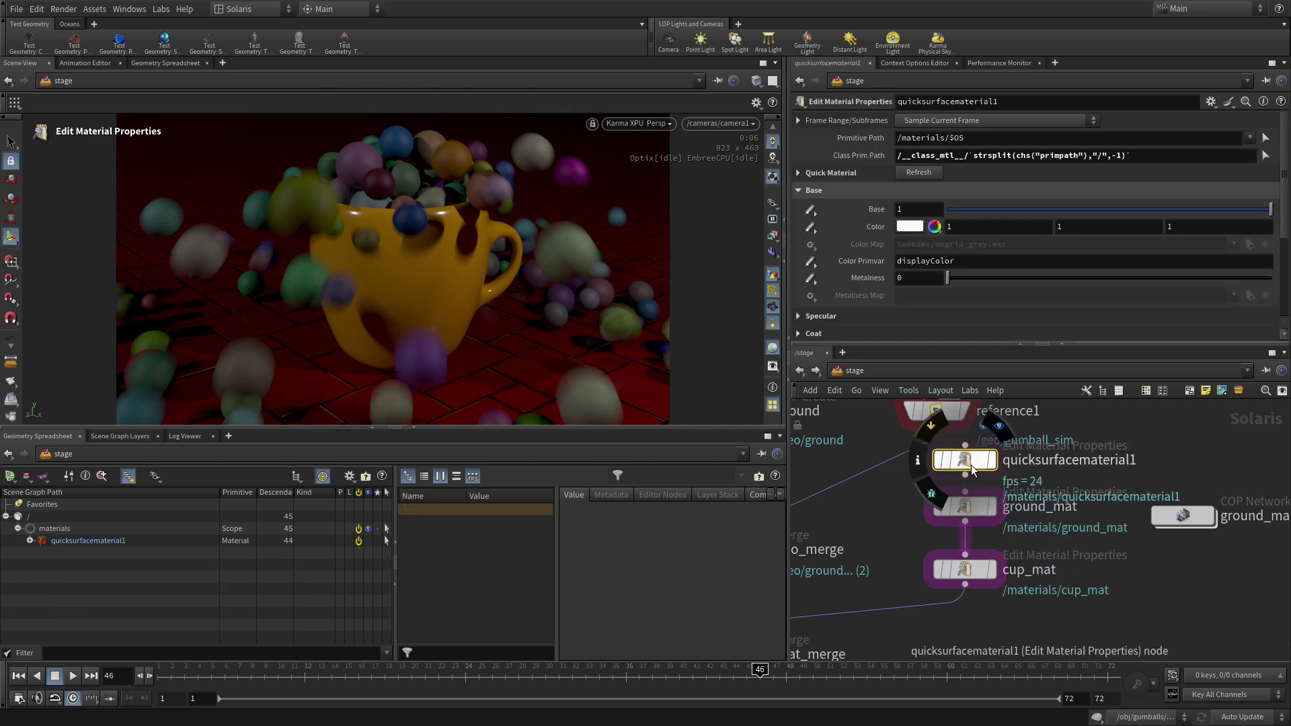
pyautogui.click(965, 476)
pyautogui.doubleClick(1050, 462)
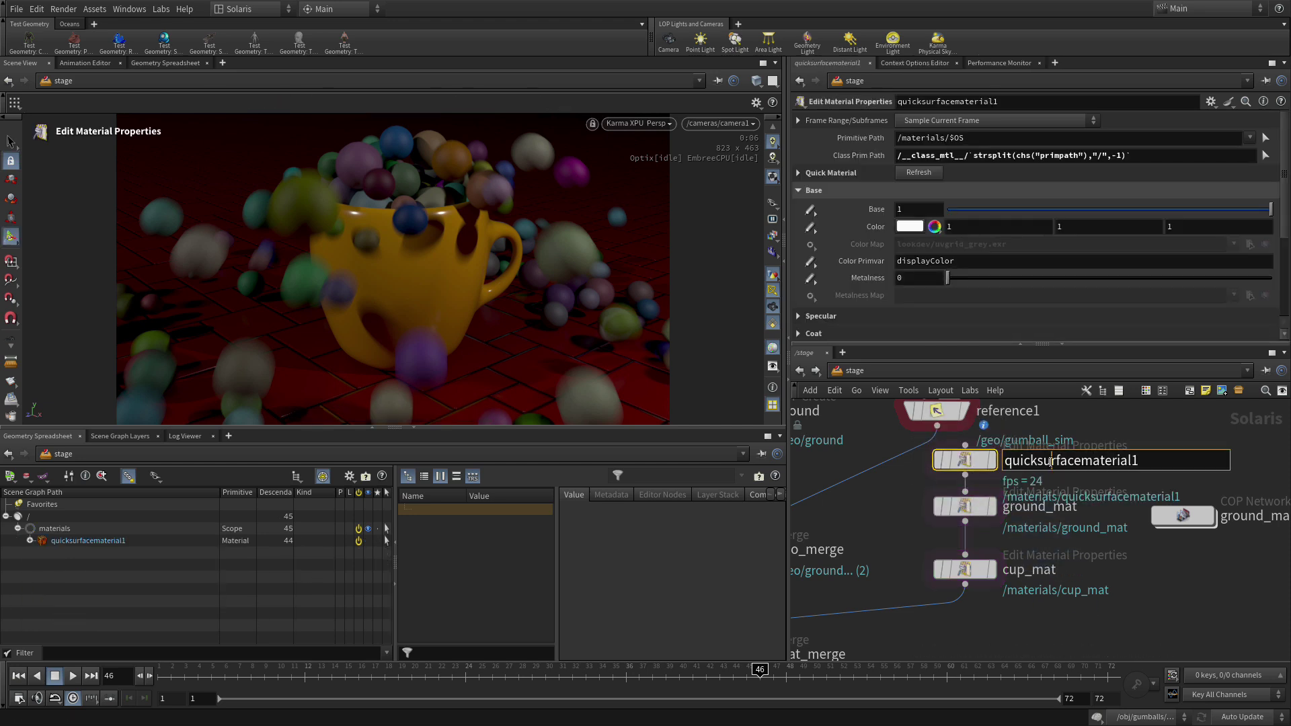
pyautogui.doubleClick(1051, 461)
pyautogui.write('gumball')
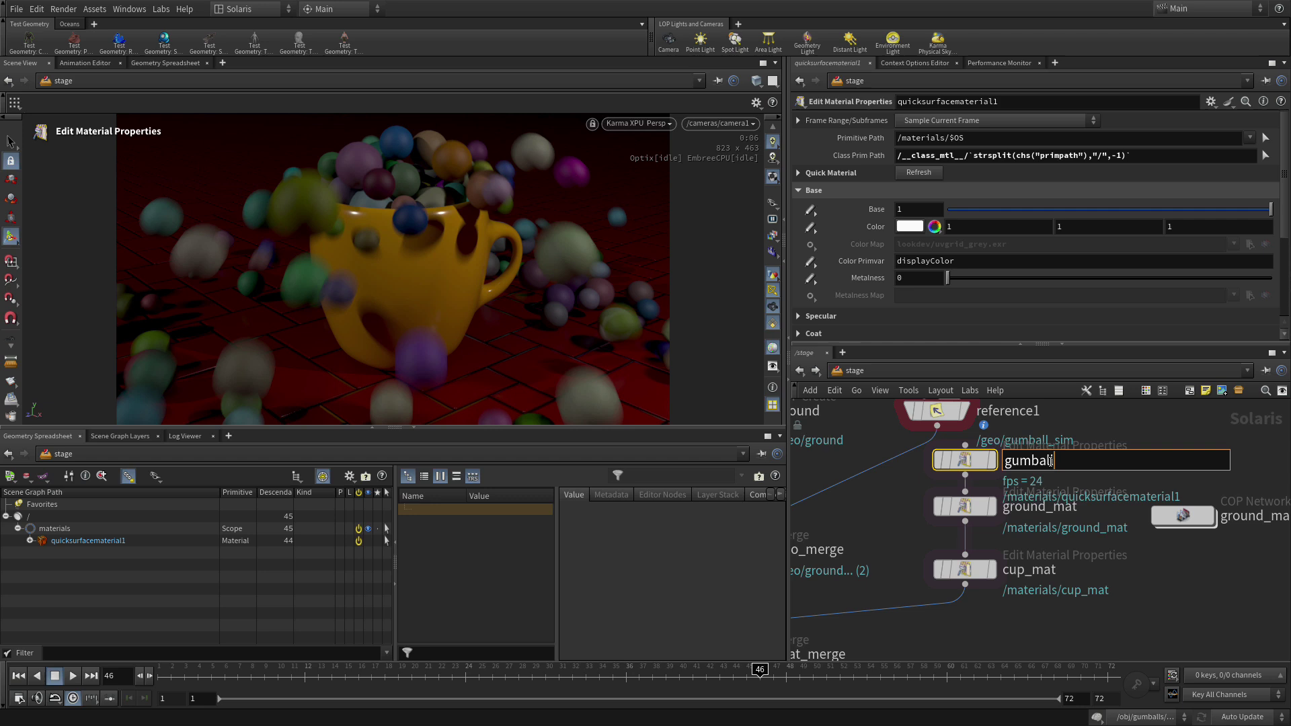
pyautogui.write('_mat')
pyautogui.press('Return')
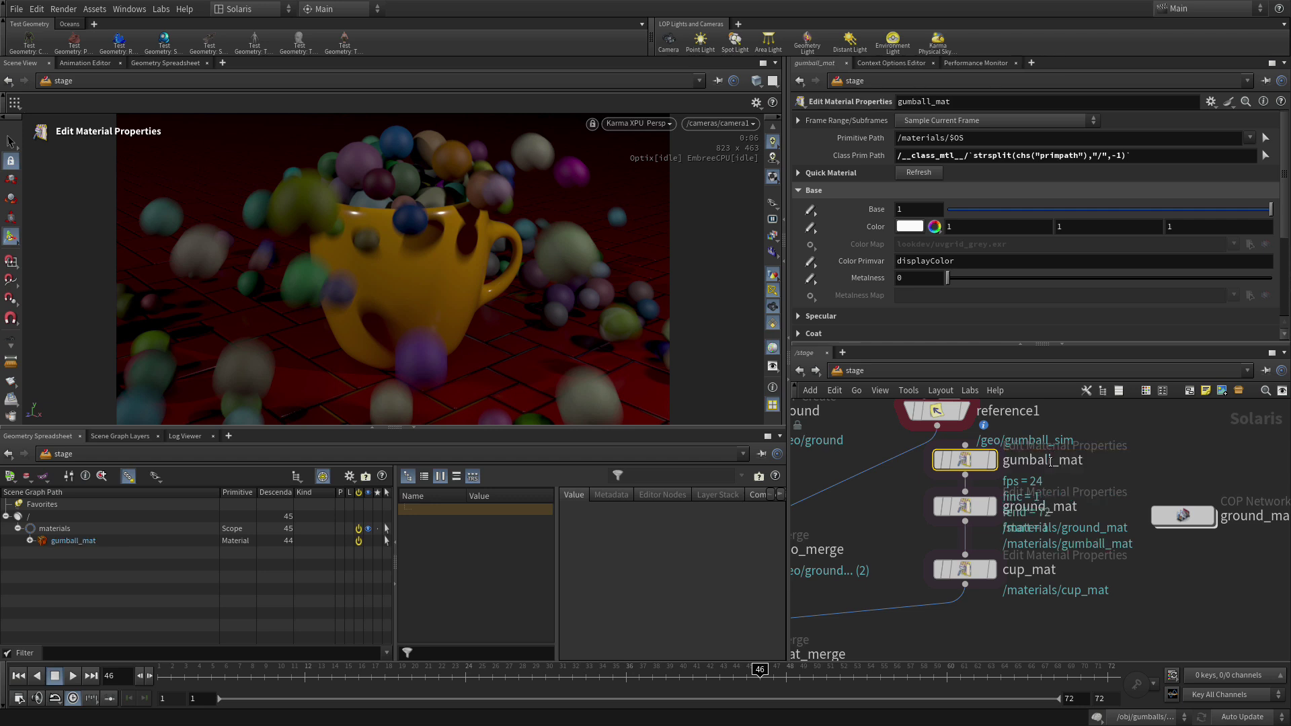
# Step: Space out cup_mat, ground_mat and gumball_mat, and move the COP network aside
pyautogui.moveTo(968, 570); pyautogui.dragTo(968, 587)
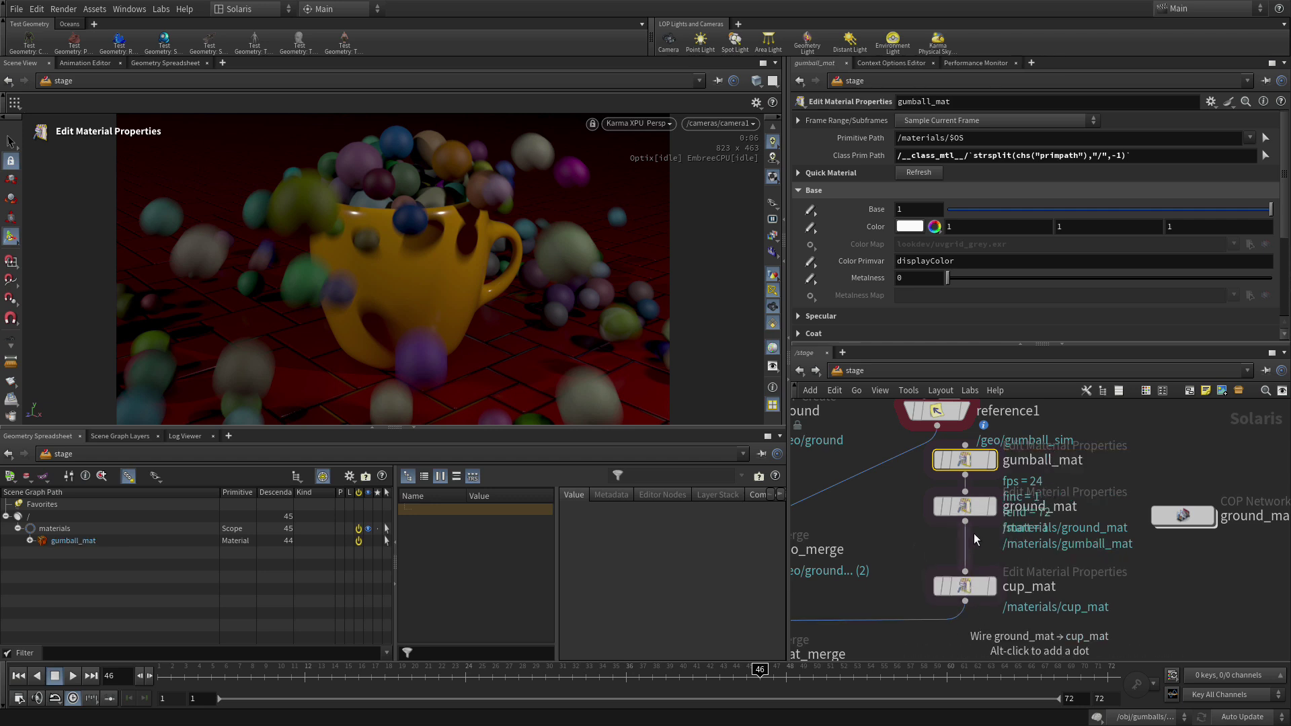
pyautogui.moveTo(970, 515); pyautogui.dragTo(970, 540)
pyautogui.moveTo(967, 464); pyautogui.dragTo(968, 491)
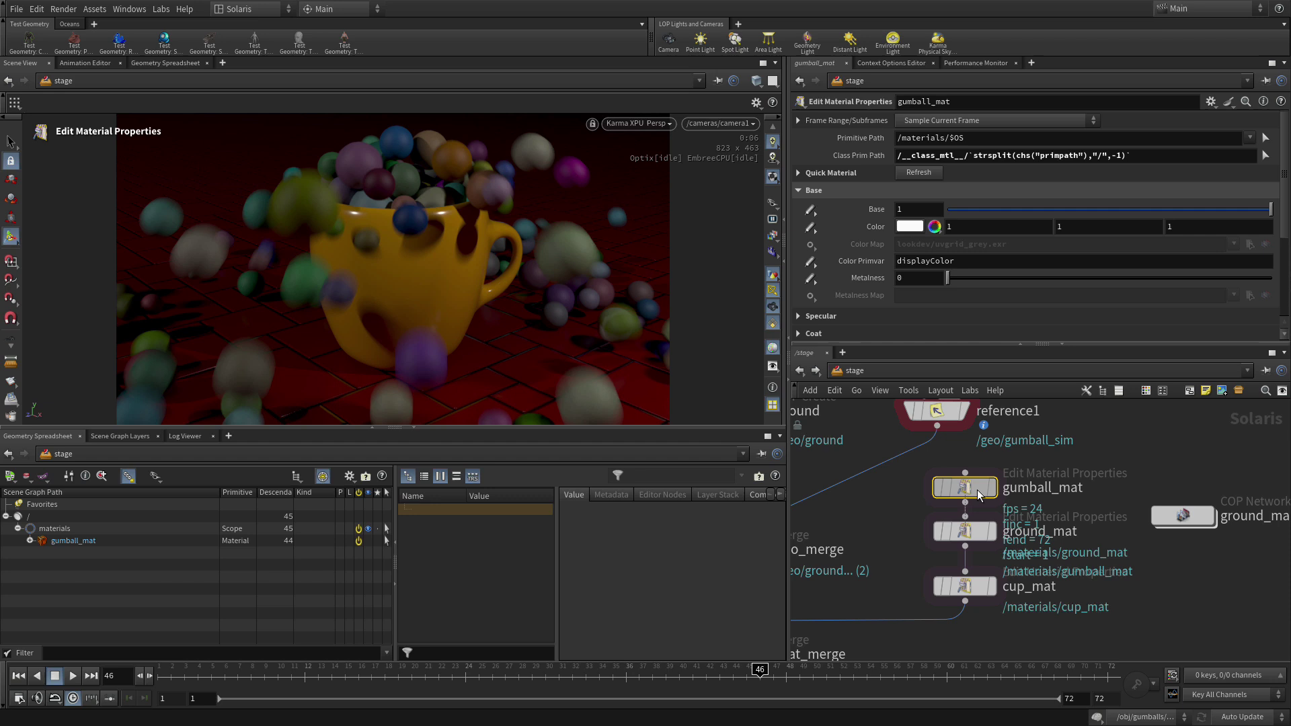
pyautogui.moveTo(1183, 517); pyautogui.dragTo(1222, 531)
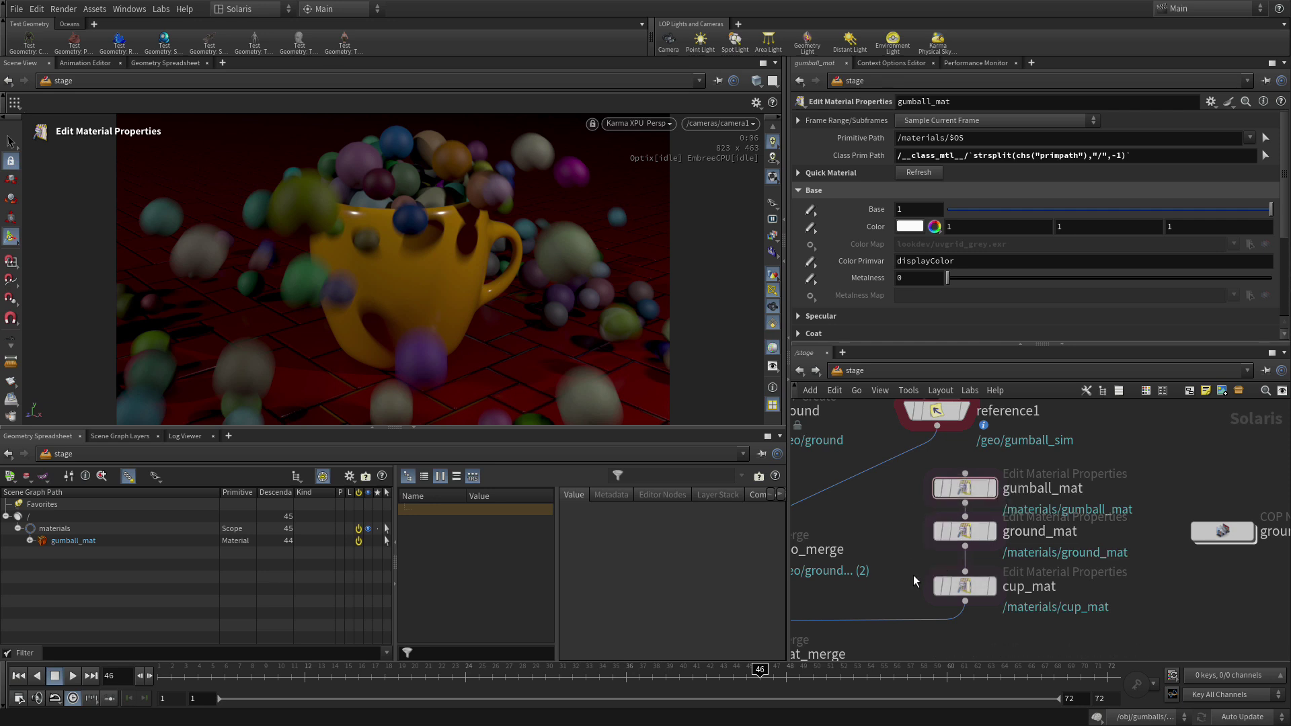
pyautogui.moveTo(883, 550); pyautogui.dragTo(961, 410, button='middle')
# Step: In materiallinker1, add a gumball_mat rule and assign /geo/gumball_sim to it
pyautogui.click(887, 552)
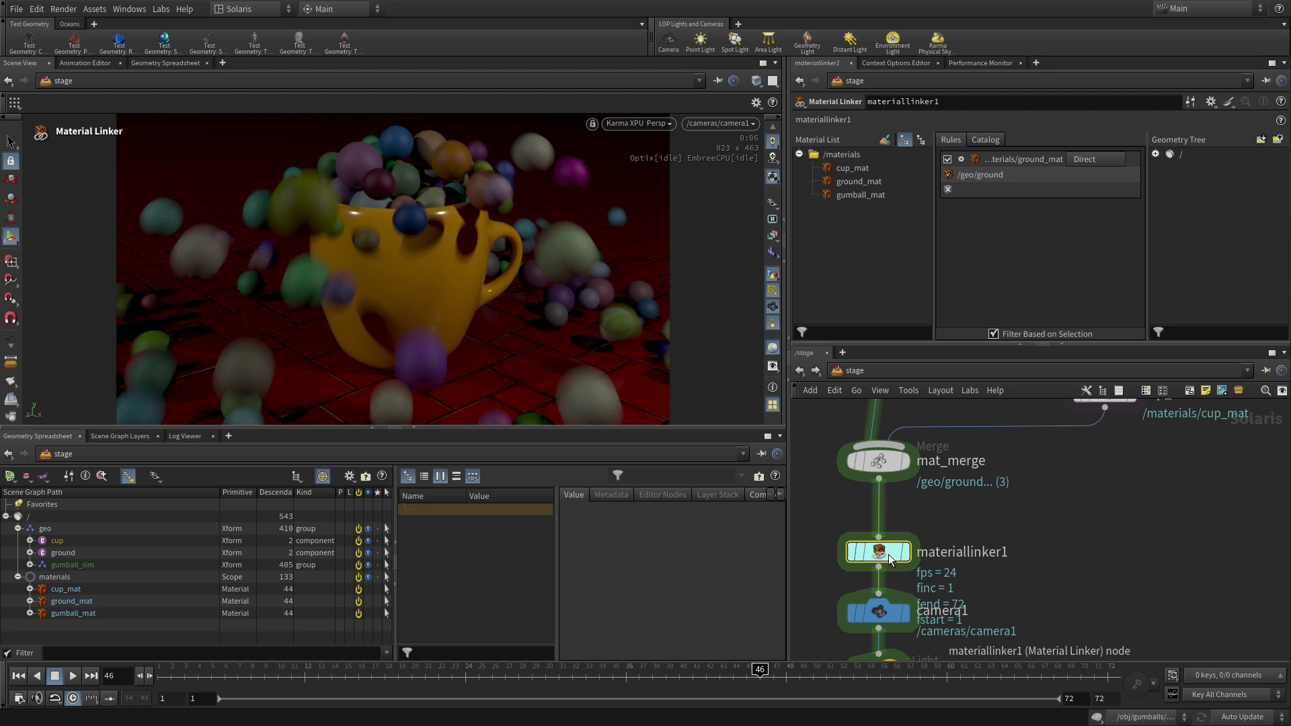
pyautogui.moveTo(860, 194); pyautogui.dragTo(996, 217)
pyautogui.click(1155, 154)
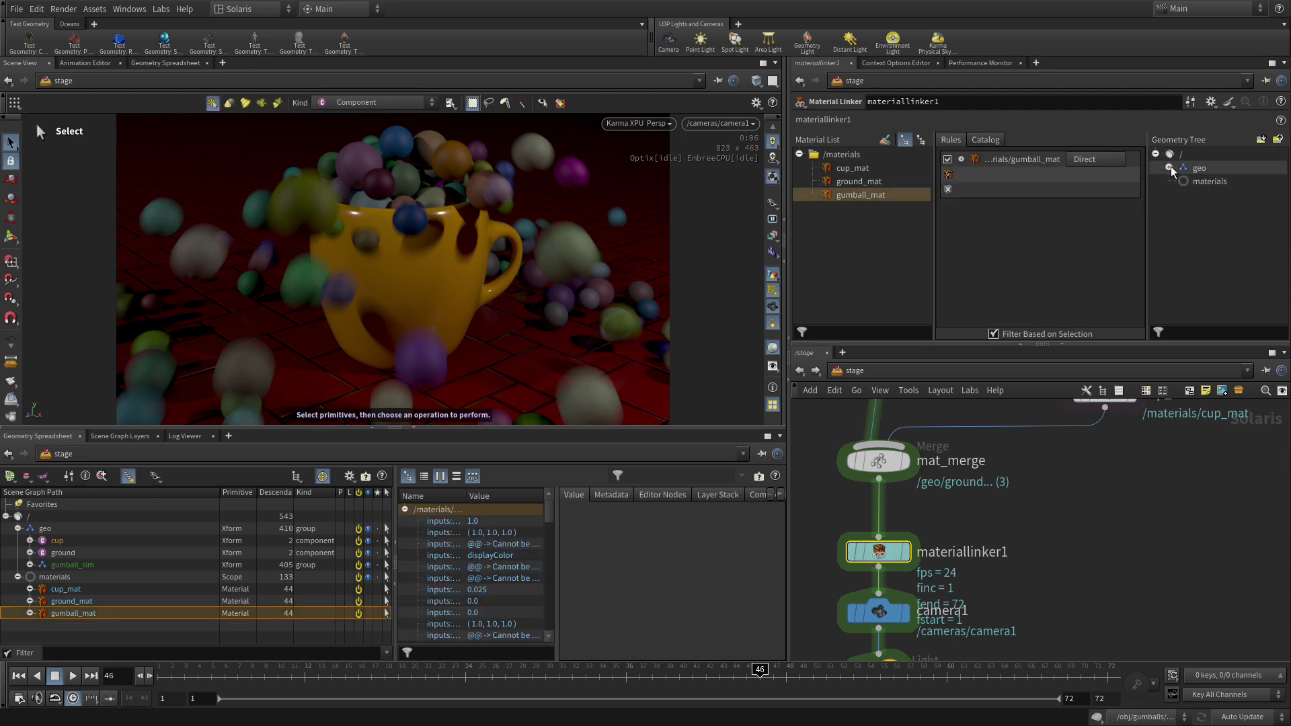
pyautogui.click(1169, 167)
pyautogui.moveTo(1211, 209); pyautogui.dragTo(1025, 182)
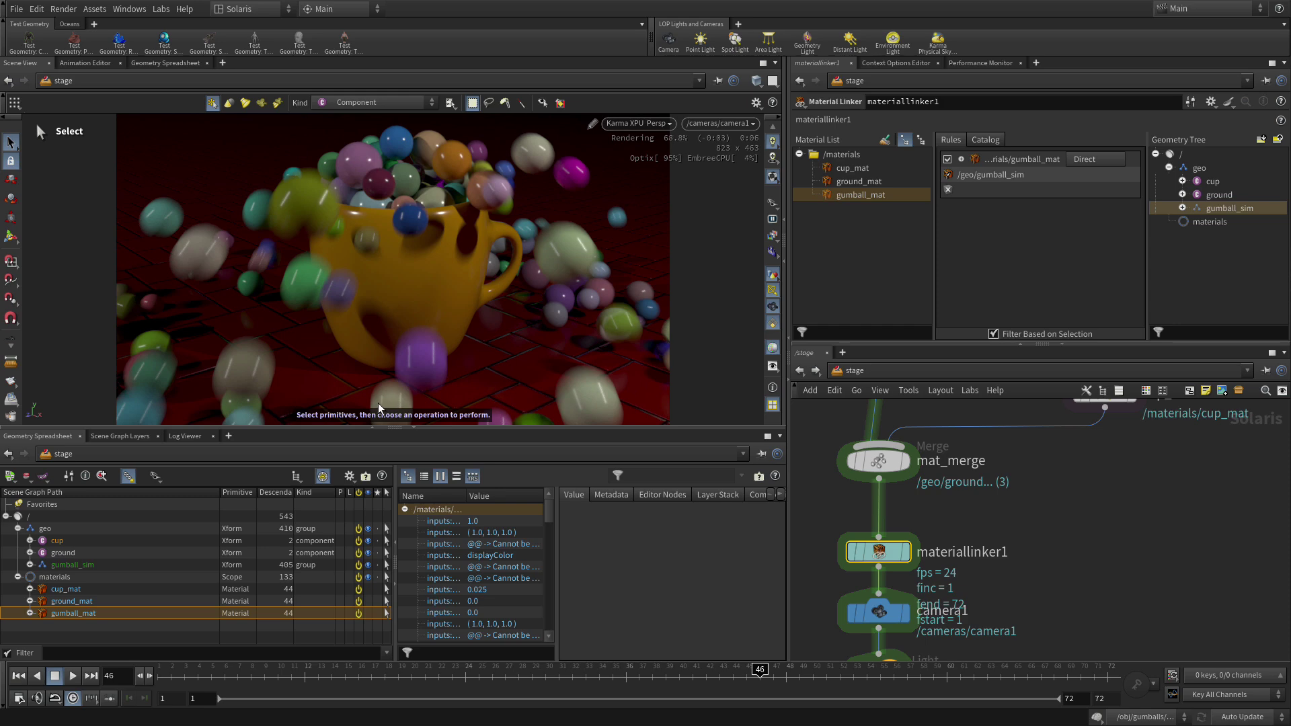
pyautogui.moveTo(1120, 484); pyautogui.dragTo(1098, 662, button='middle')
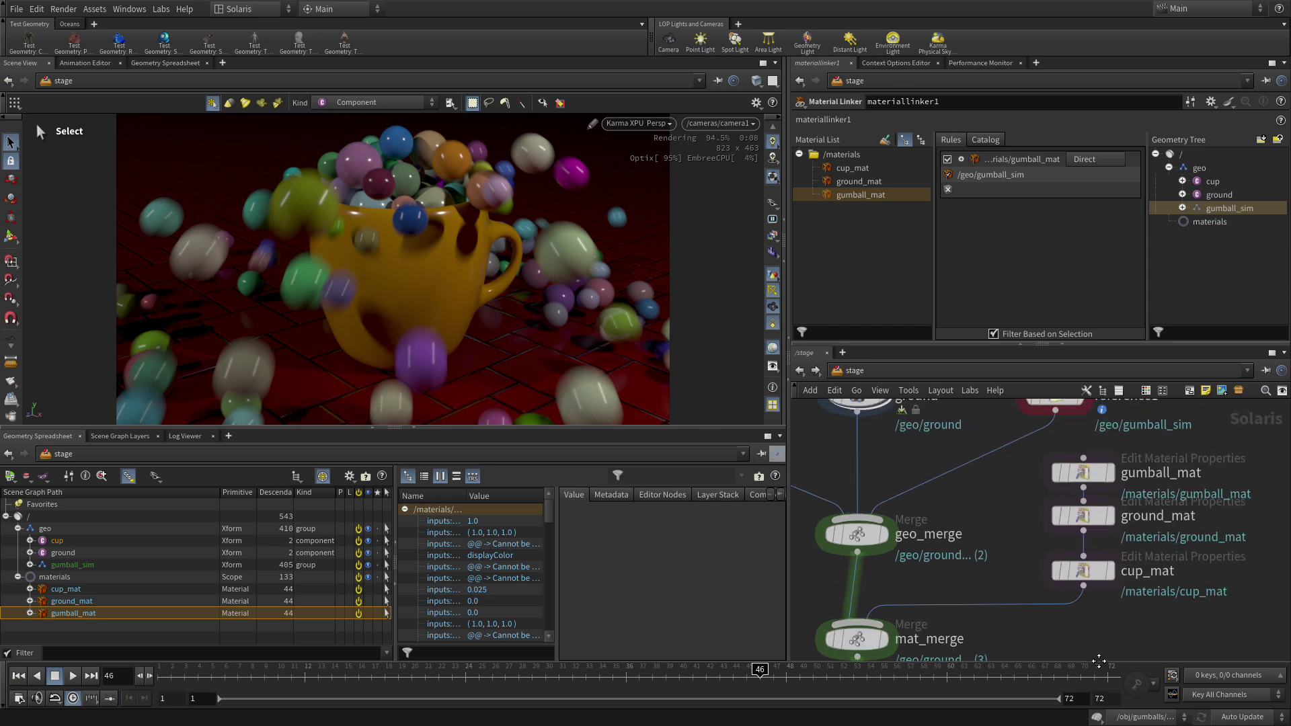
# Step: Set gumball_mat's Metalness to 0.8
pyautogui.click(1082, 472)
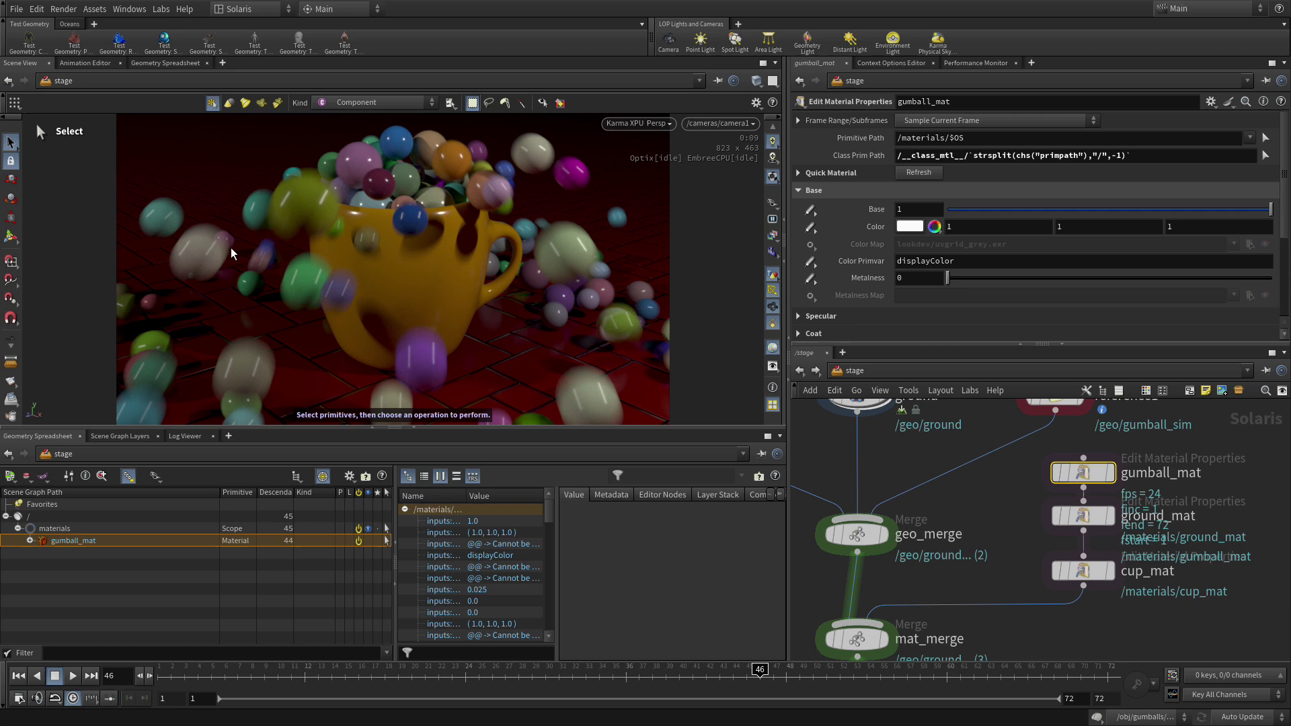
pyautogui.moveTo(1097, 474)
pyautogui.click(917, 282)
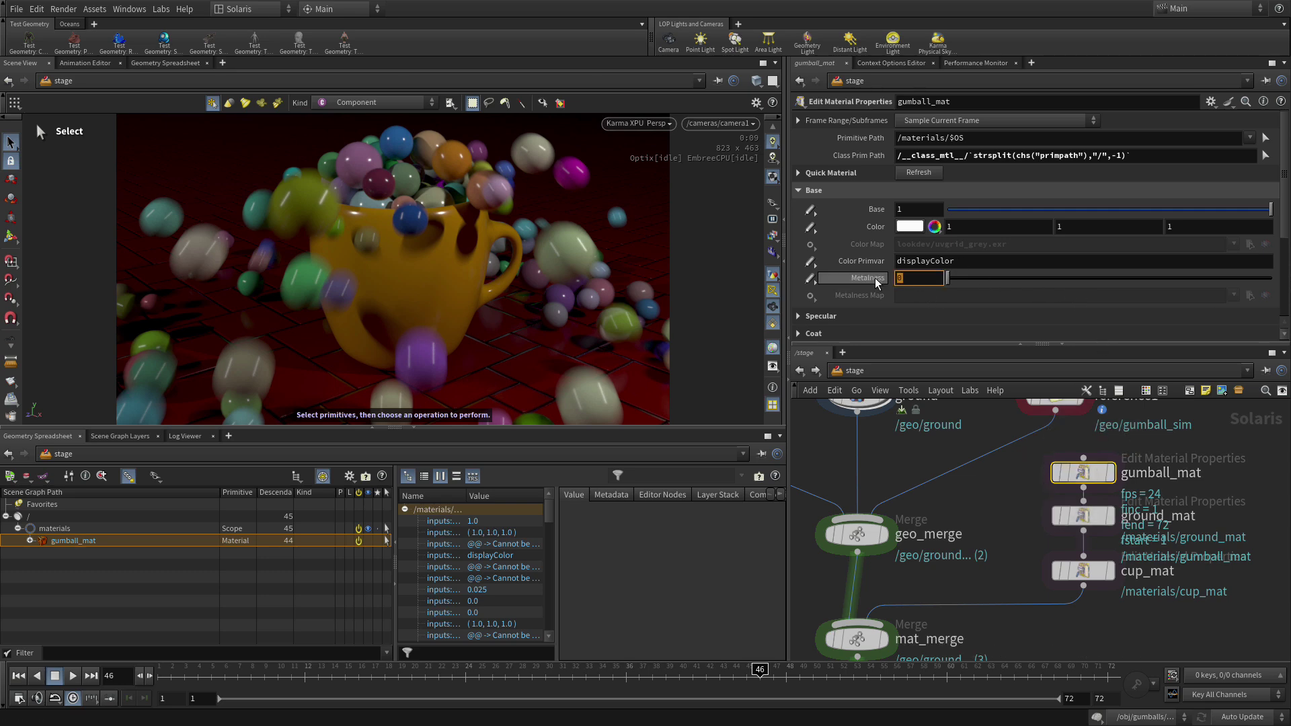
pyautogui.write('.8')
pyautogui.press('Return')
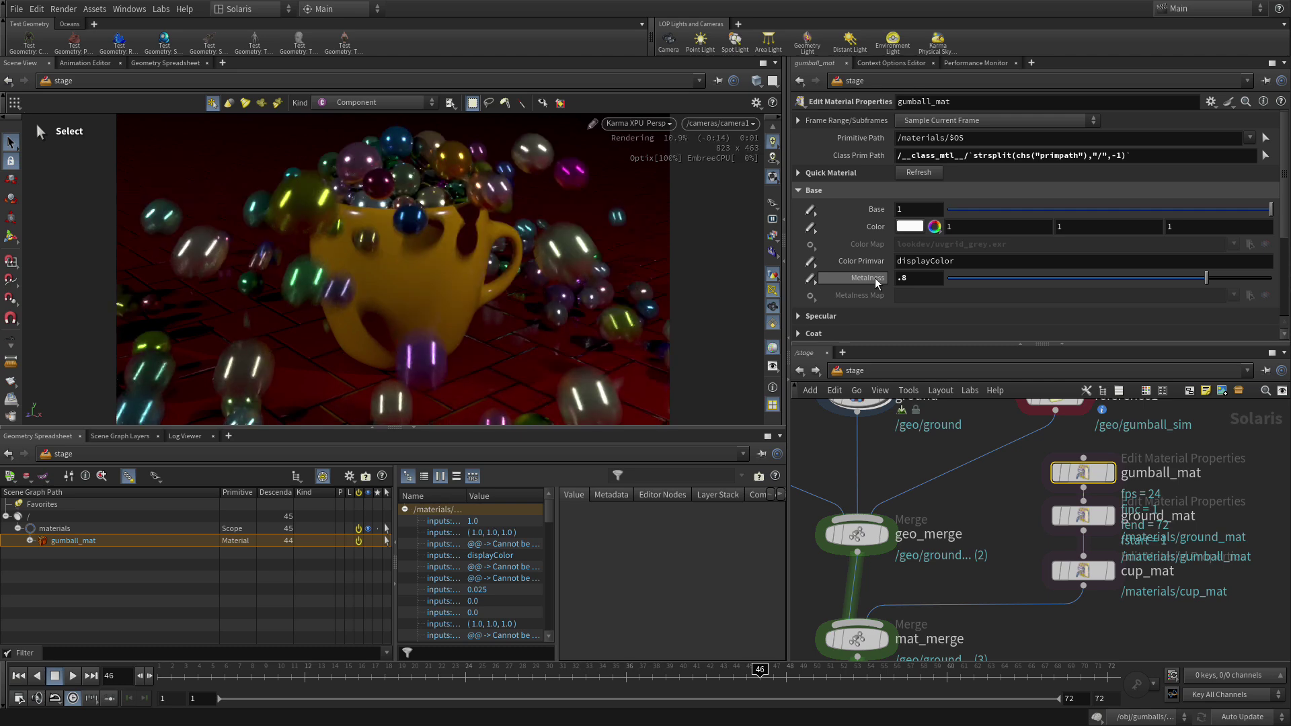
# Step: Set gumball_mat's specular Roughness to 0.3
pyautogui.scroll(-3, 860, 291)
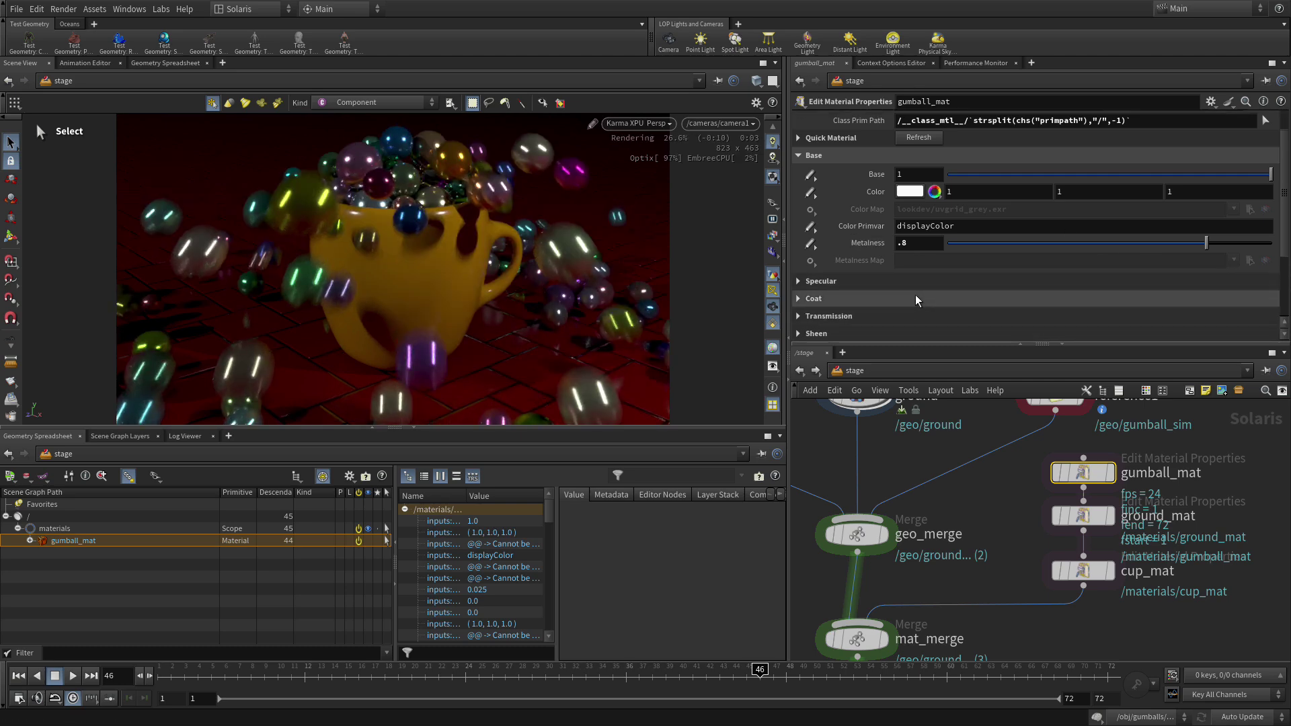
pyautogui.click(821, 246)
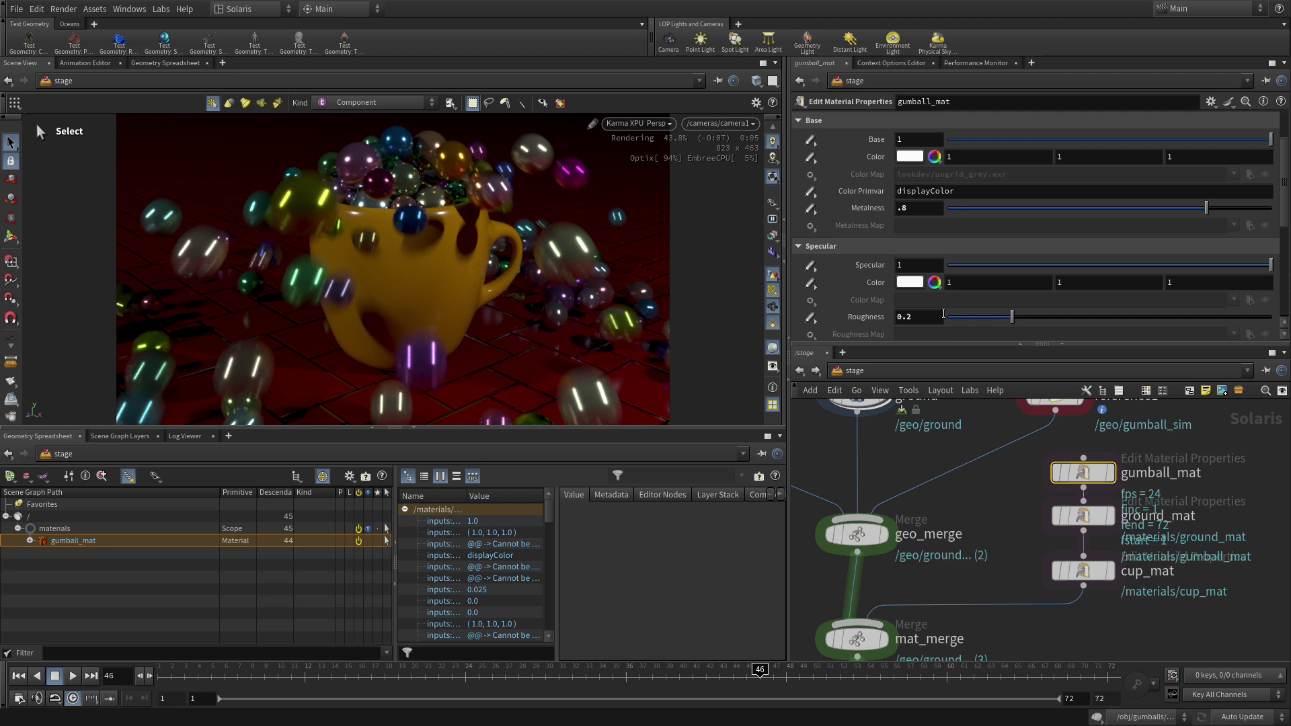
pyautogui.click(925, 317)
pyautogui.press('BackSpace')
pyautogui.write('3')
pyautogui.press('Return')
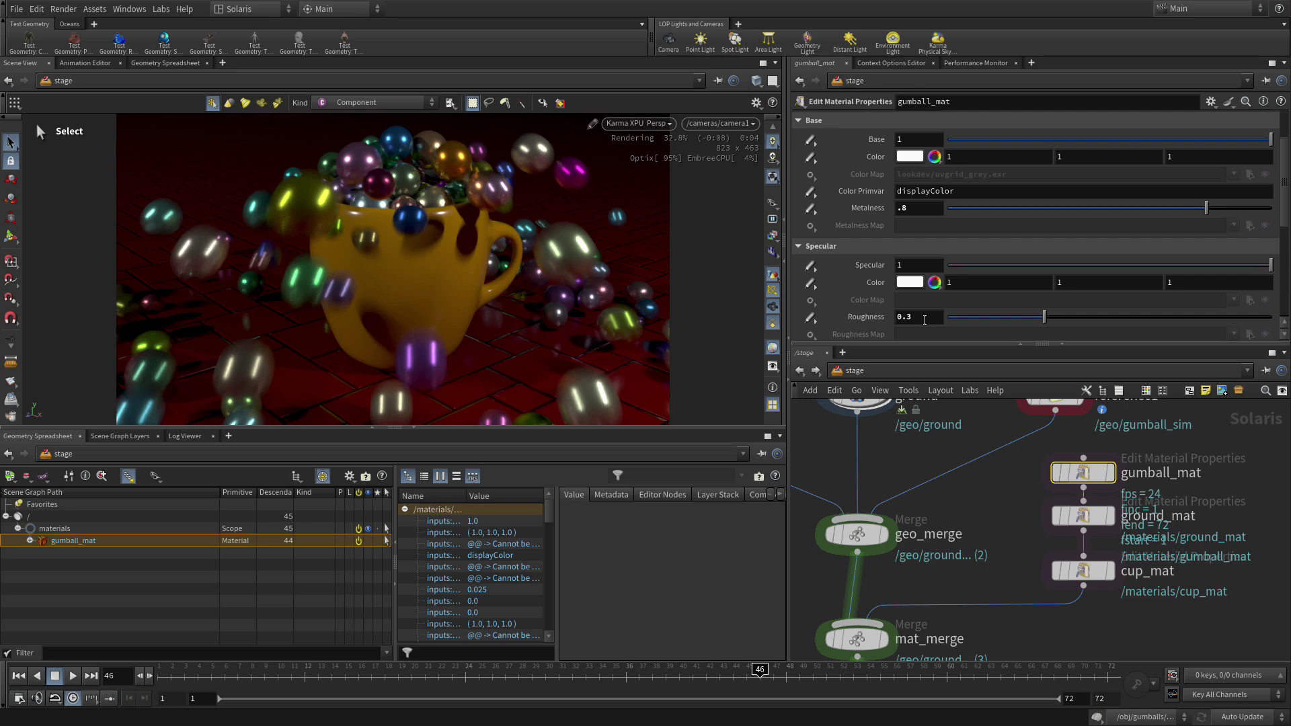
pyautogui.moveTo(1019, 661); pyautogui.dragTo(1020, 543, button='middle')
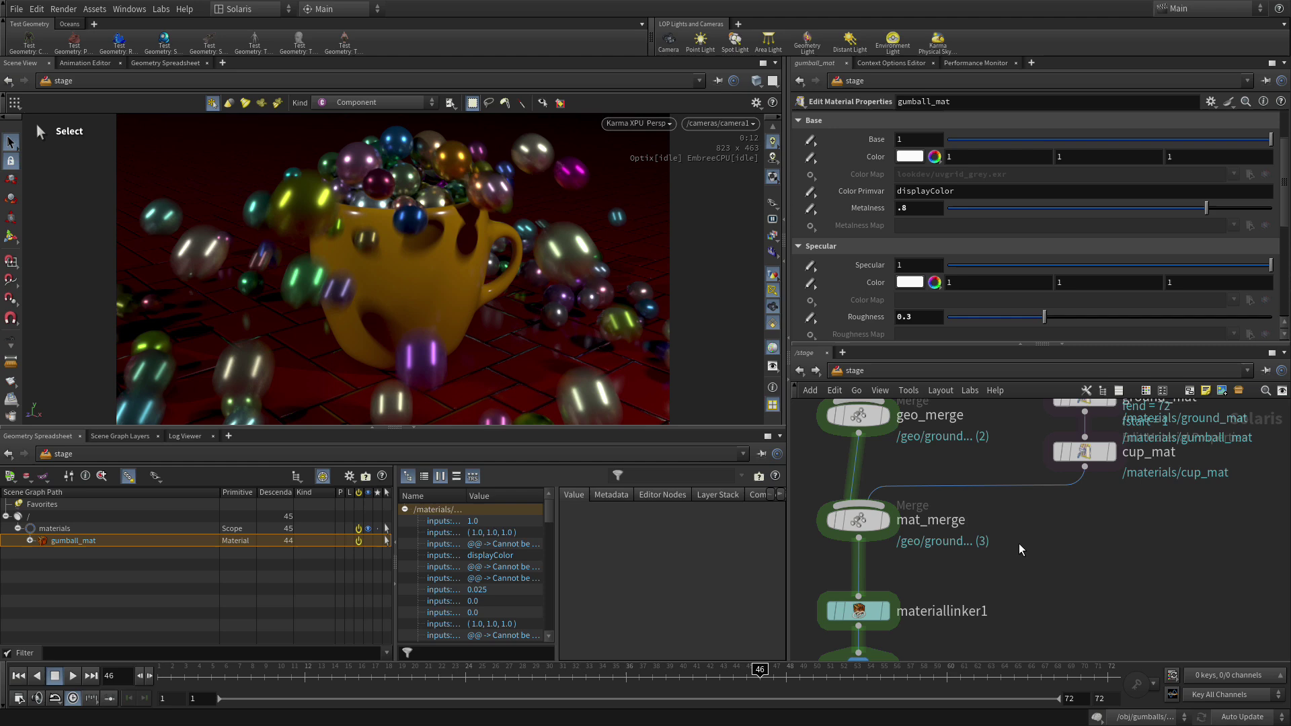
pyautogui.moveTo(1054, 574); pyautogui.dragTo(1065, 509, button='middle')
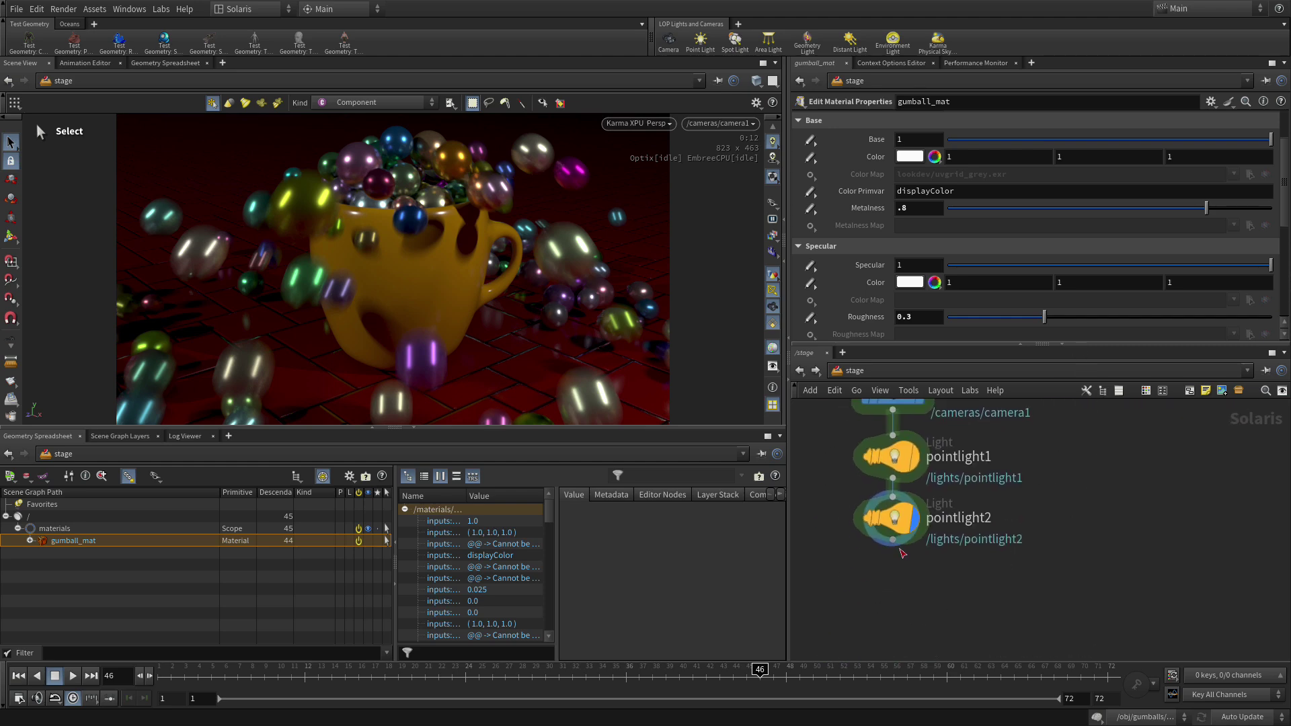
# Step: Add a Light Mixer below pointlight2 and load pointlight1 and pointlight2 into its sliders
pyautogui.press('Tab')
pyautogui.write('light mn')
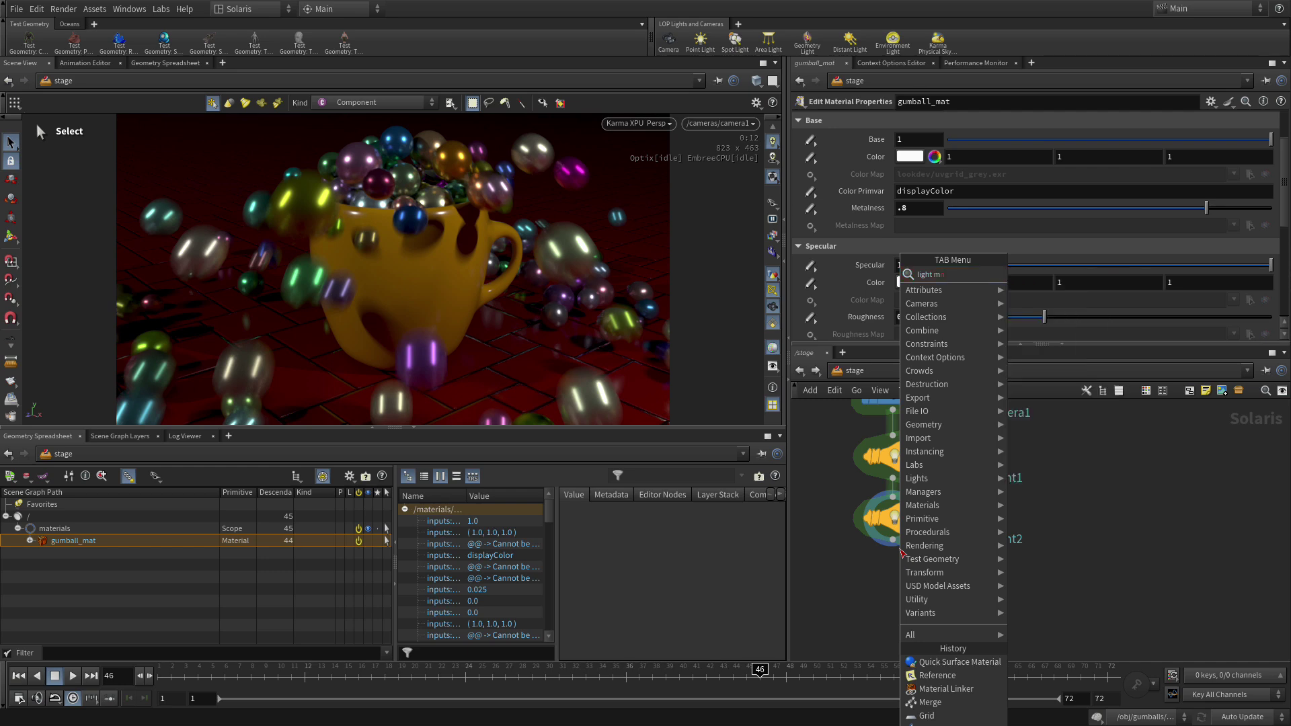
pyautogui.press('Return')
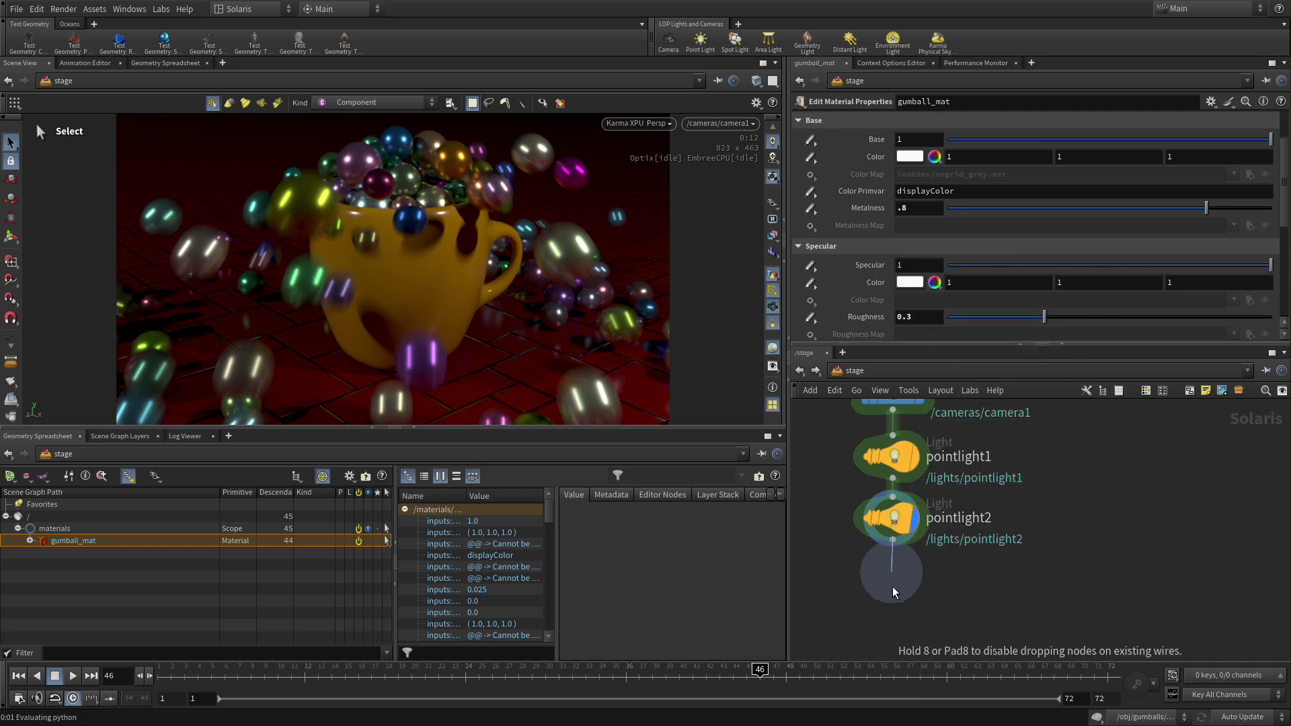
pyautogui.click(888, 628)
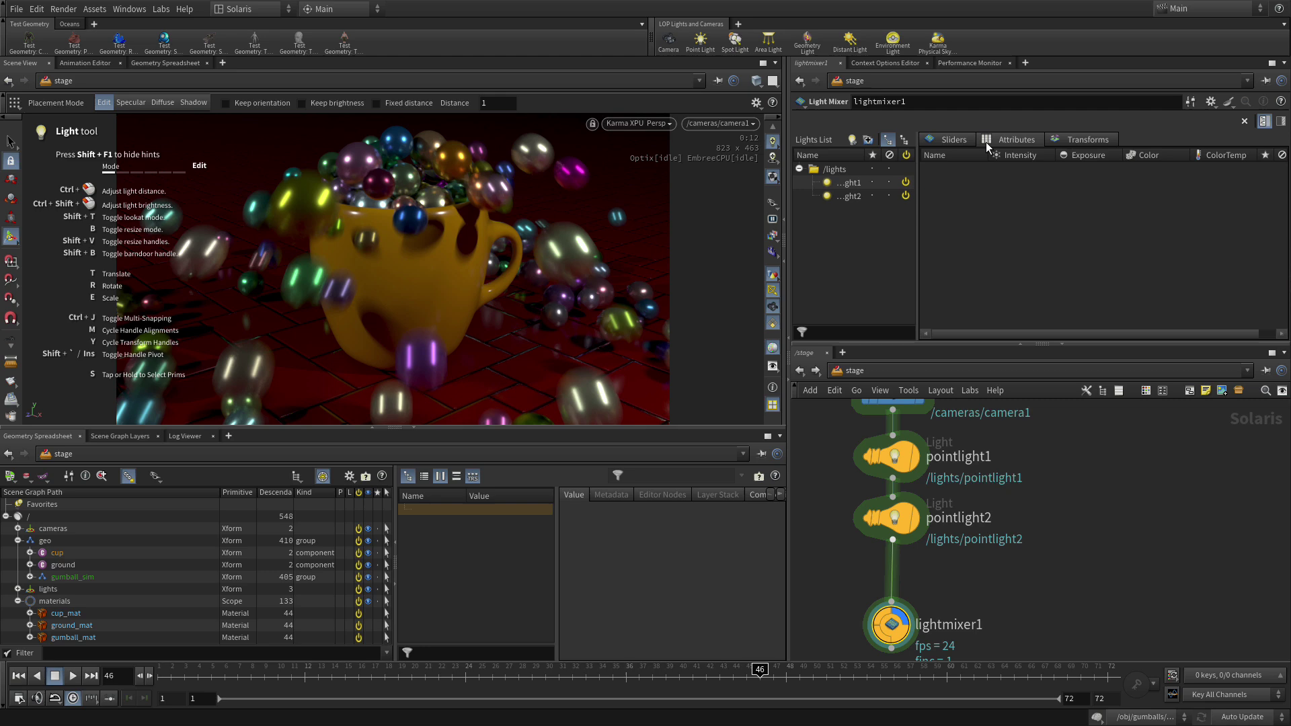
pyautogui.click(953, 139)
pyautogui.click(867, 182)
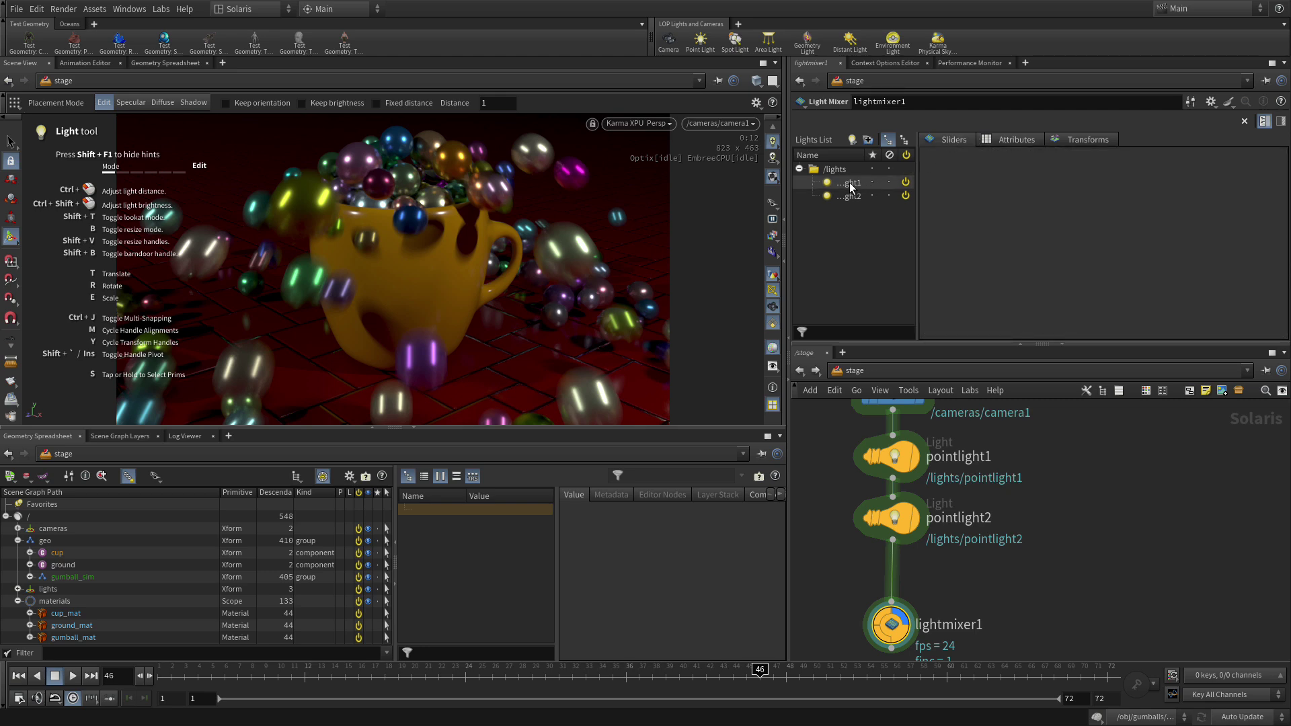
pyautogui.keyDown('shift'); pyautogui.click(848, 196); pyautogui.keyUp('shift')
pyautogui.moveTo(848, 195); pyautogui.dragTo(962, 184)
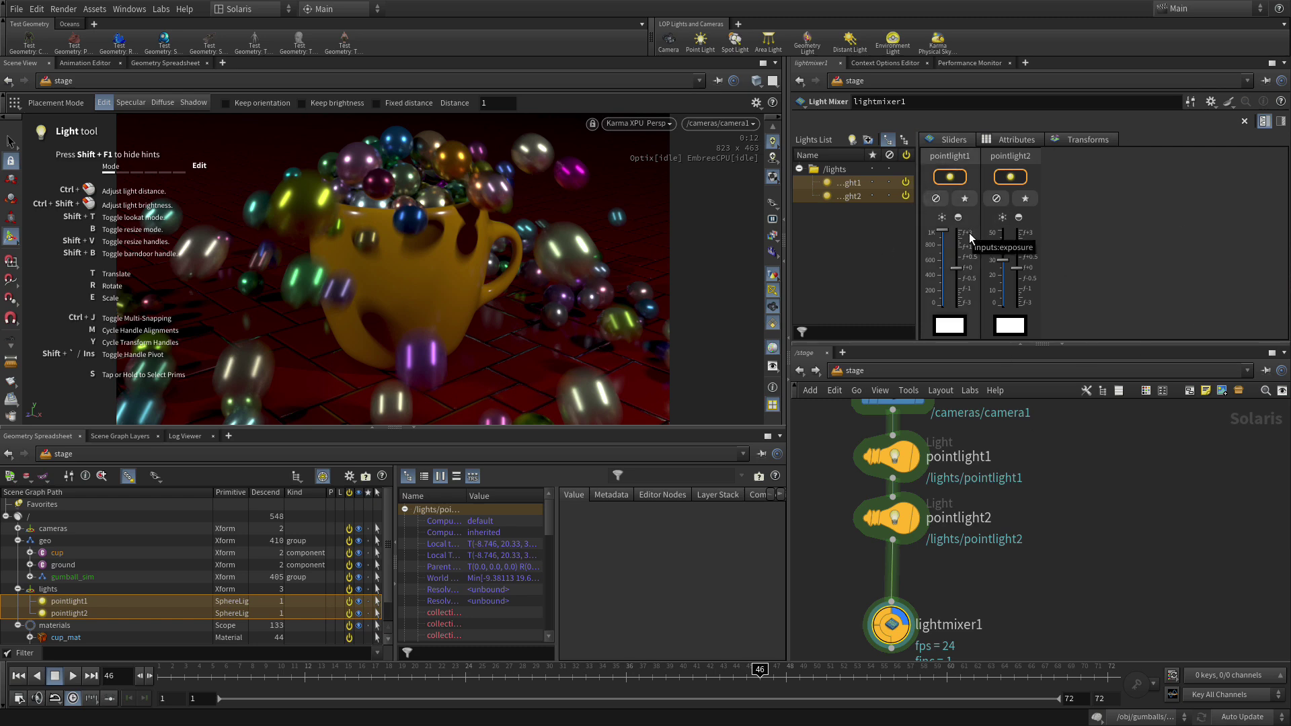
# Step: Balance the light intensities, raising pointlight2 to 35.7, previewing each light solo
pyautogui.moveTo(943, 232)
pyautogui.mouseDown()
pyautogui.moveTo(947, 257)
pyautogui.moveTo(943, 230)
pyautogui.mouseUp()
pyautogui.moveTo(1000, 262); pyautogui.dragTo(993, 264)
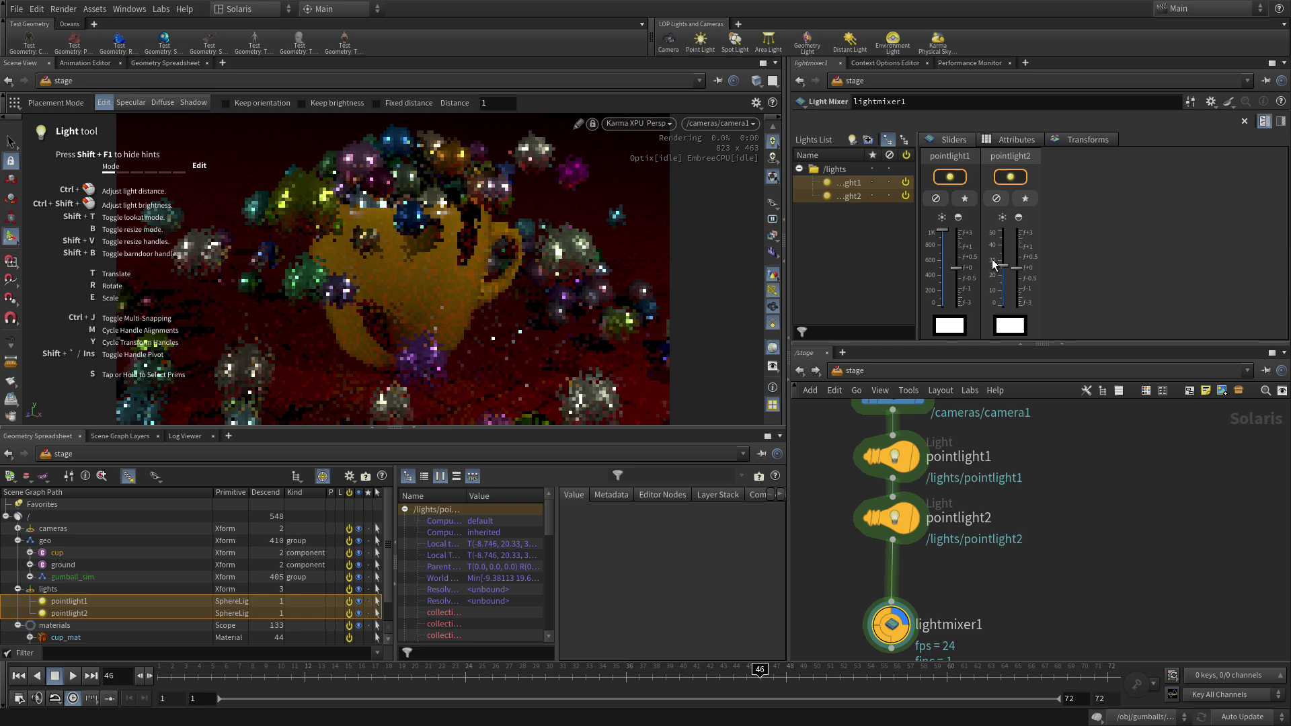
pyautogui.click(965, 199)
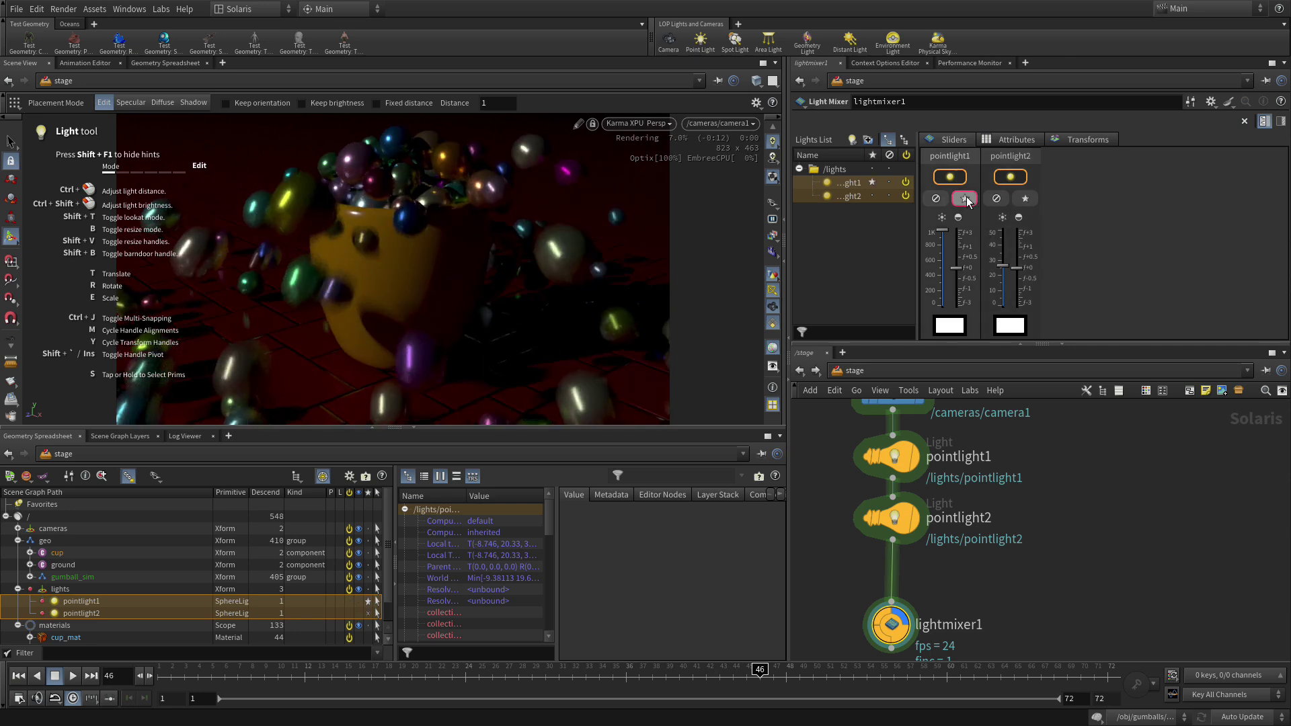
pyautogui.click(1015, 199)
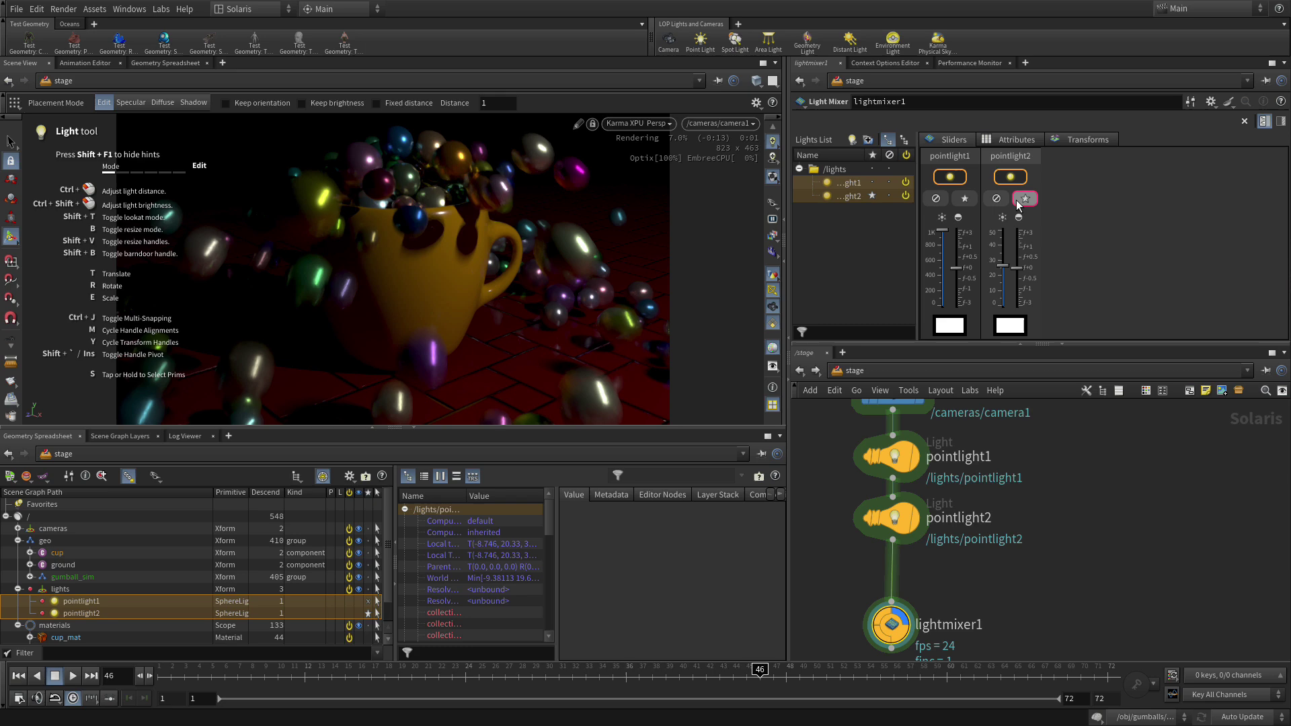
pyautogui.moveTo(1003, 266); pyautogui.dragTo(999, 254)
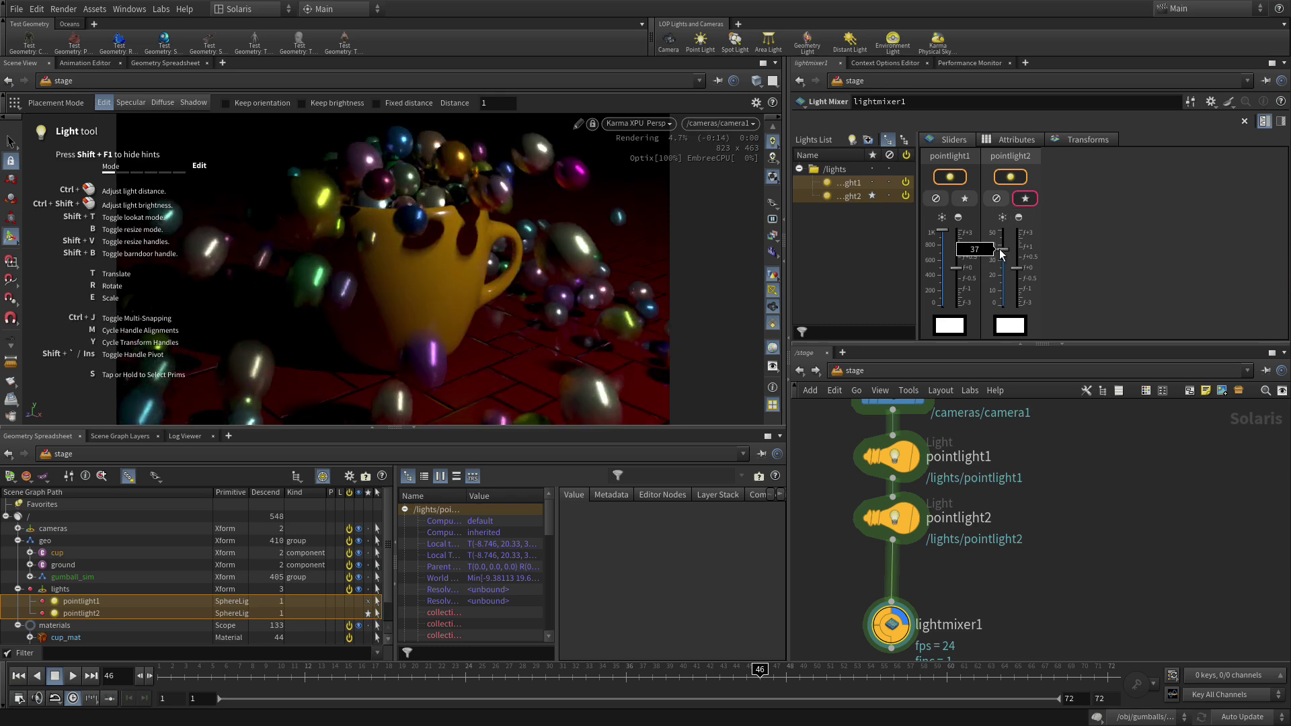
pyautogui.click(1026, 199)
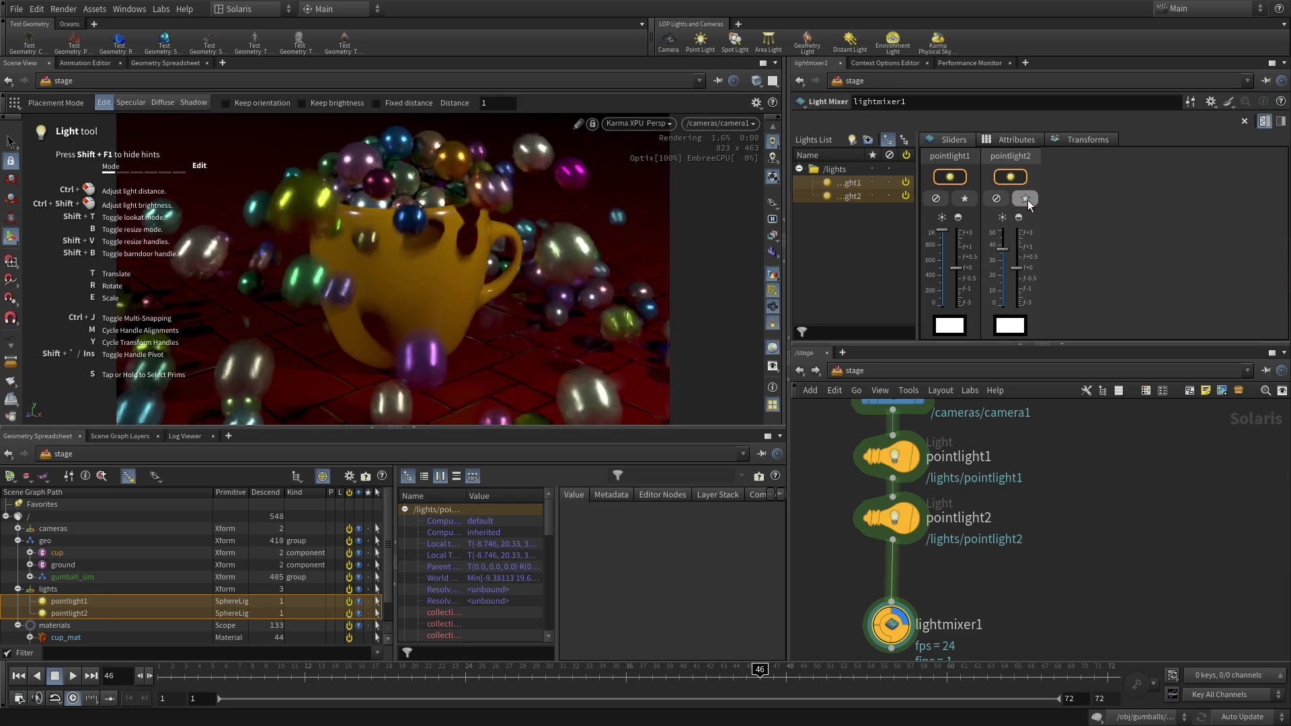
# Step: Leave free view navigation and return the viewport to light editing mode
pyautogui.rightClick(400, 244)
pyautogui.press('Escape')
pyautogui.press('Escape')
pyautogui.scroll(3, 347, 229)
pyautogui.press('Return')
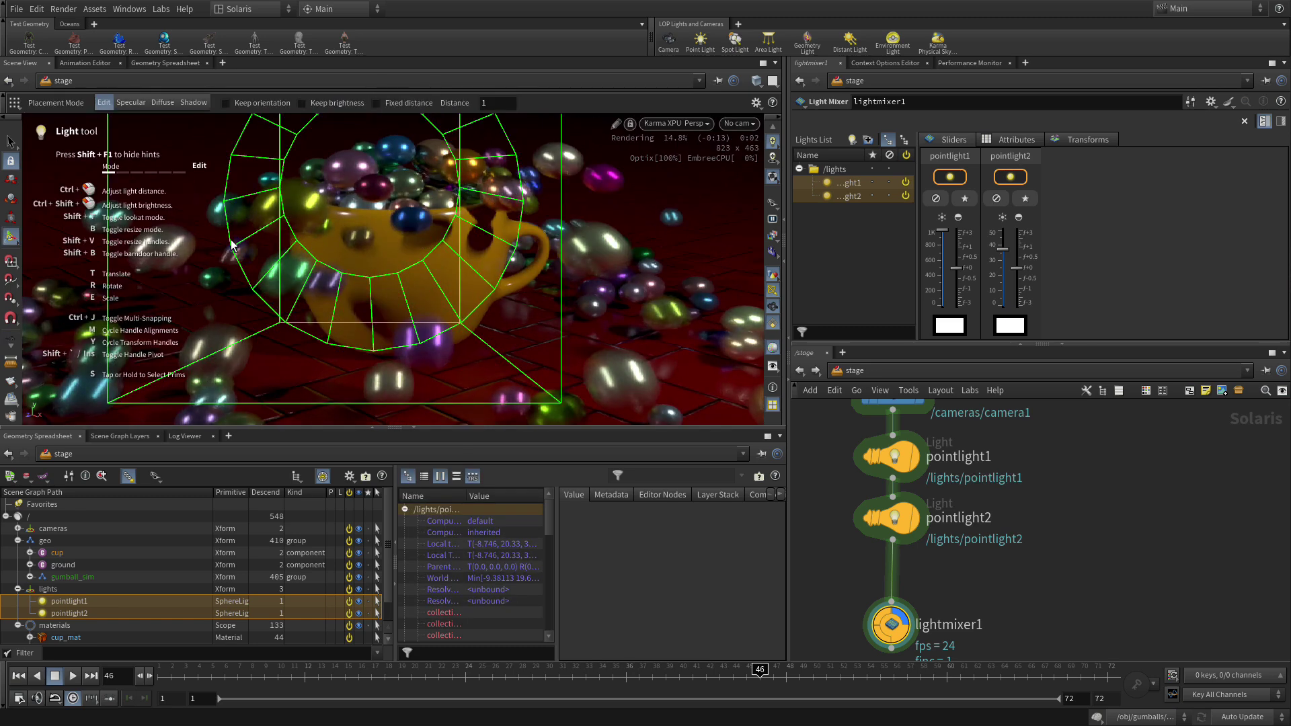
# Step: Look through camera1 again and hide the light tool hints
pyautogui.click(737, 124)
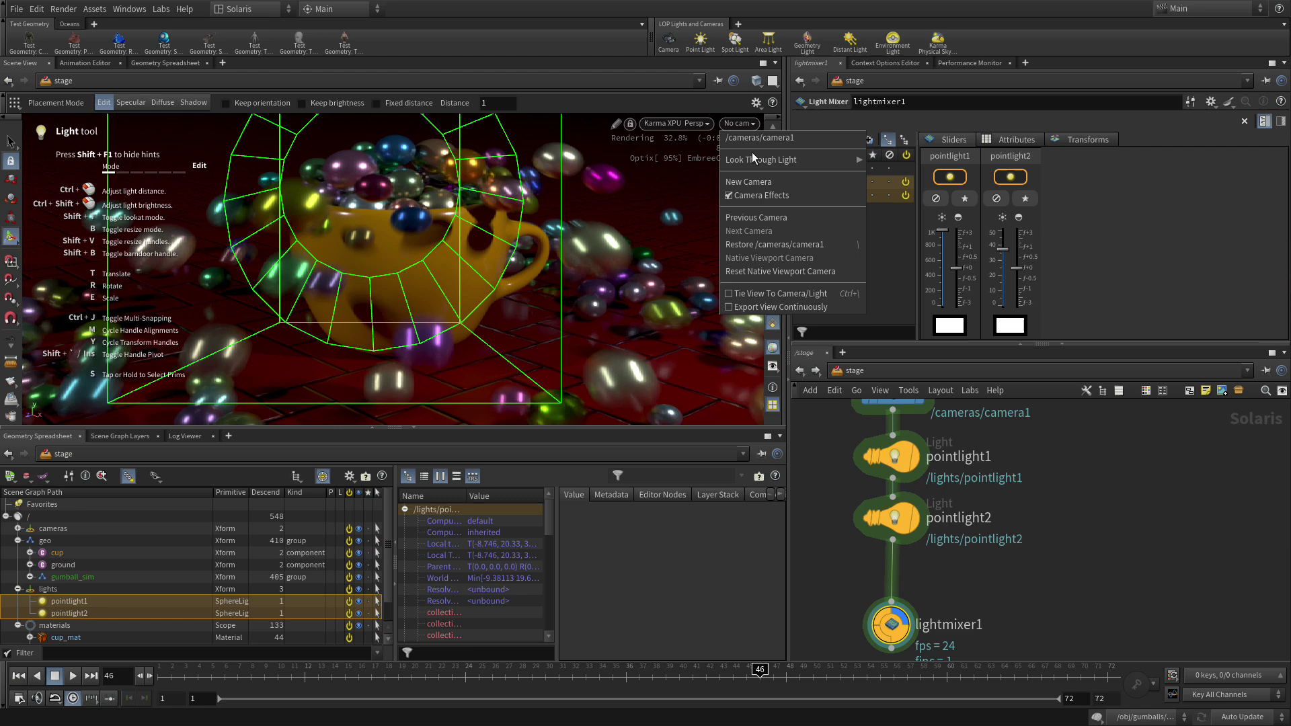
pyautogui.click(751, 138)
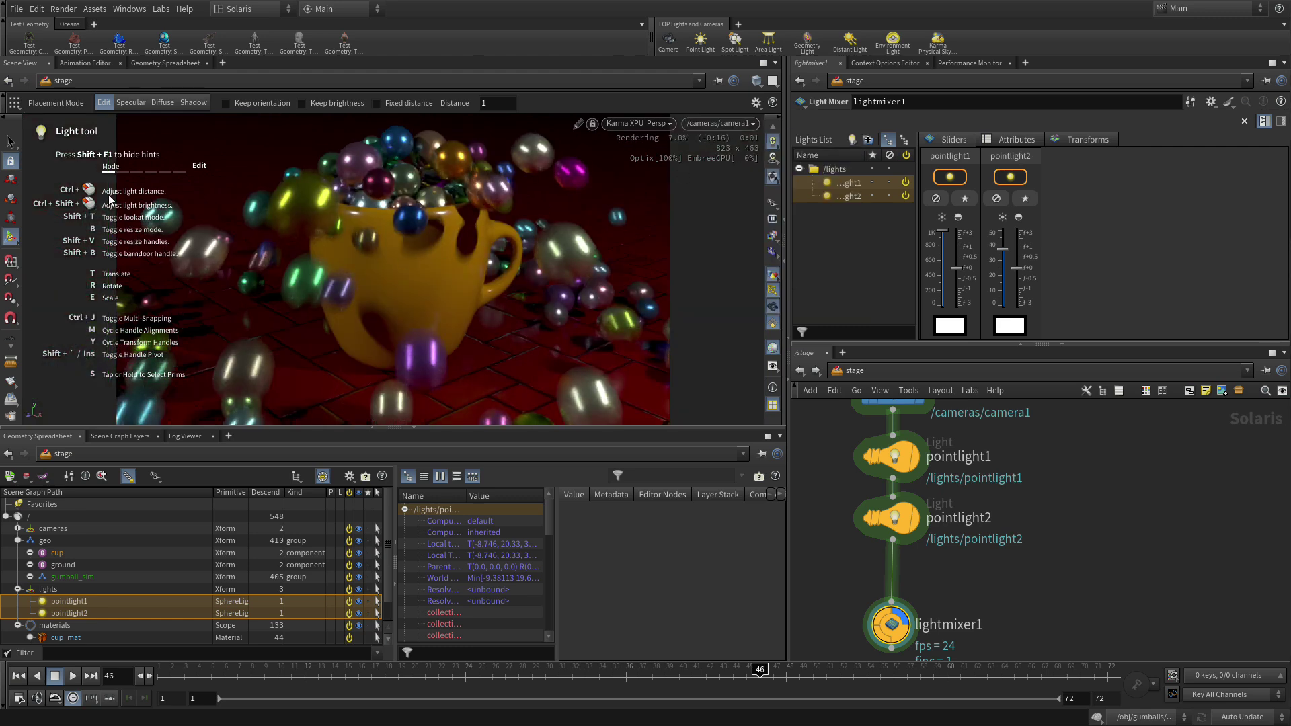
pyautogui.hotkey('shift', 'F1')
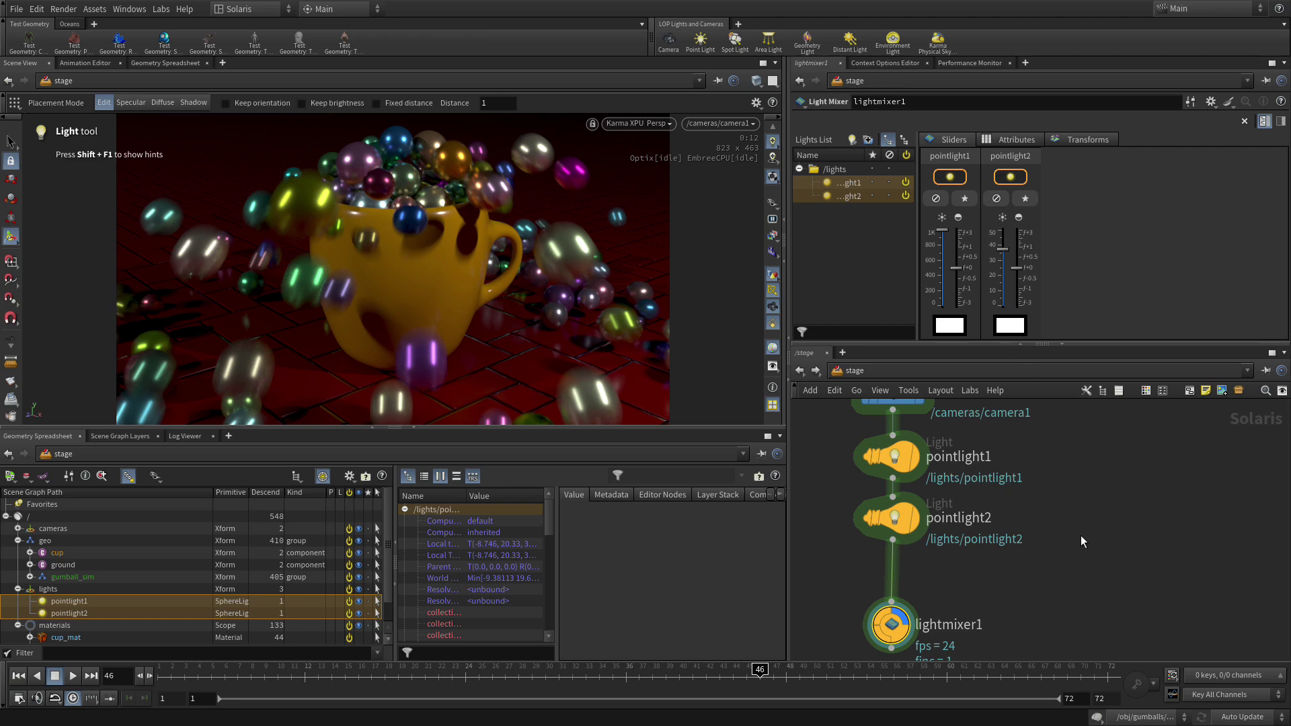
pyautogui.scroll(-3, 1080, 535)
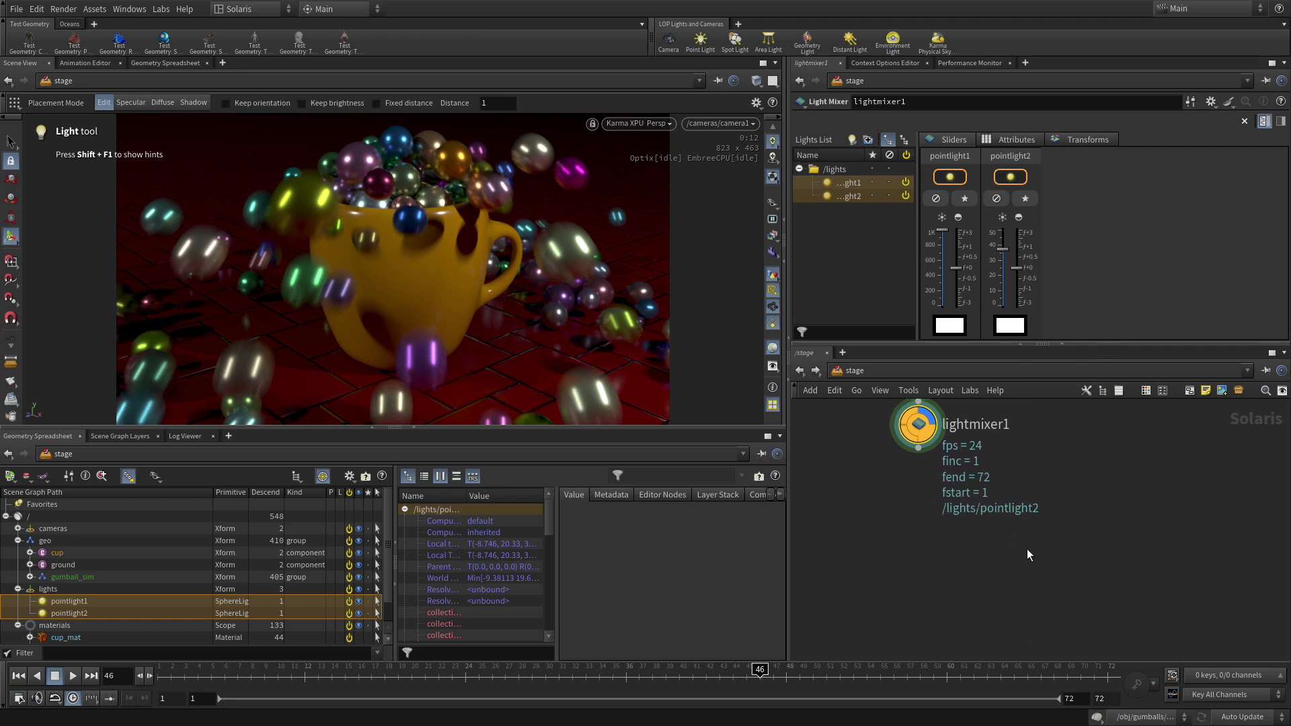
# Step: Add the Karma render nodes below lightmixer1
pyautogui.press('Tab')
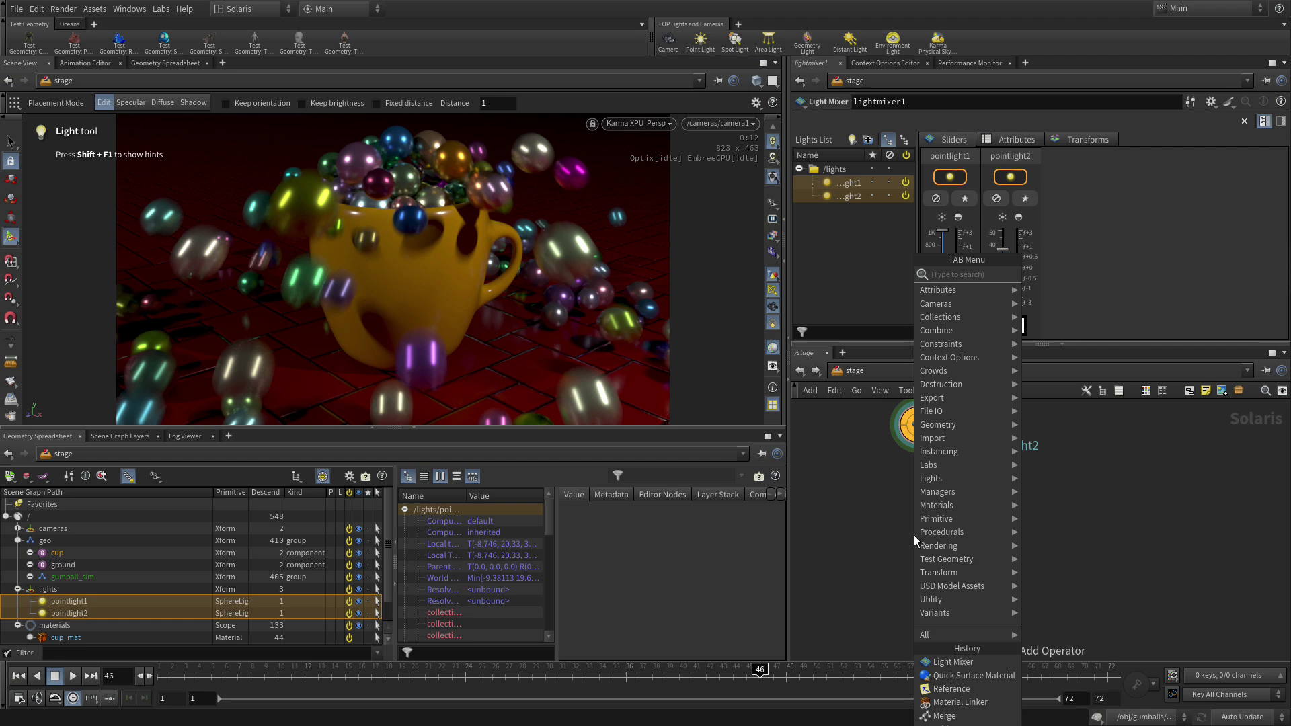
pyautogui.write('karma')
pyautogui.press('Return')
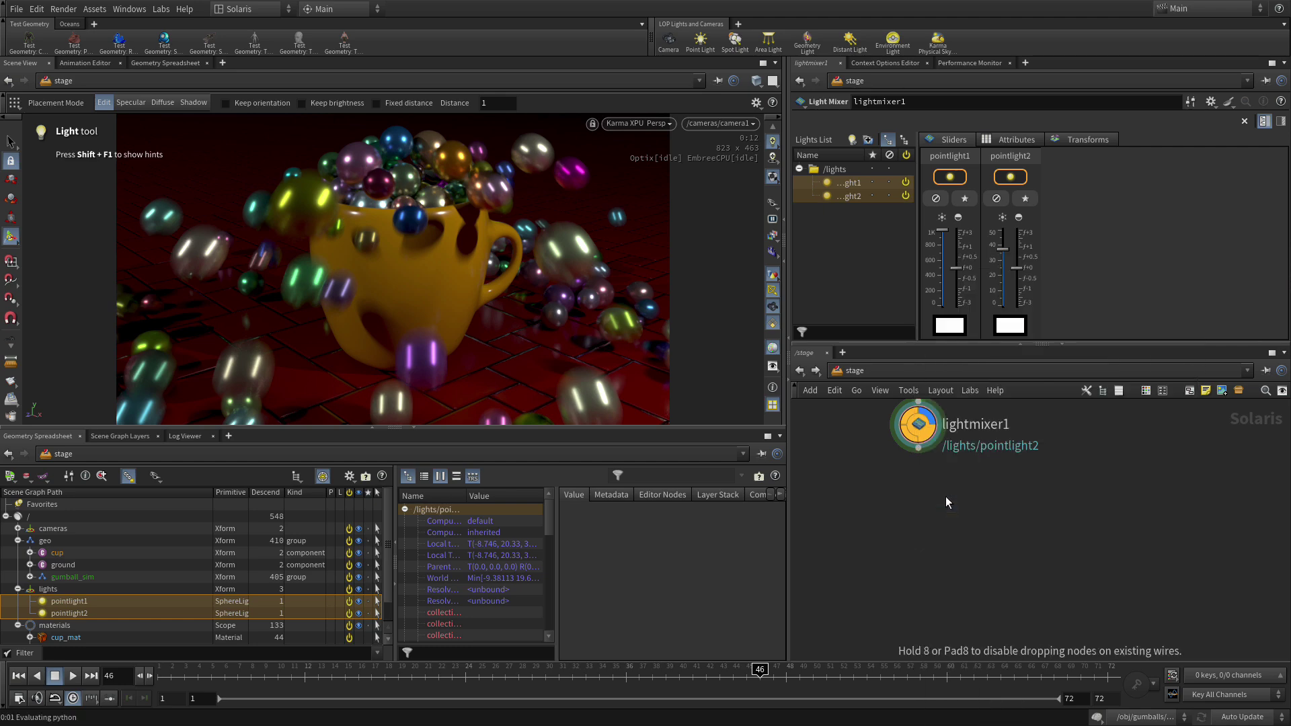
pyautogui.click(945, 497)
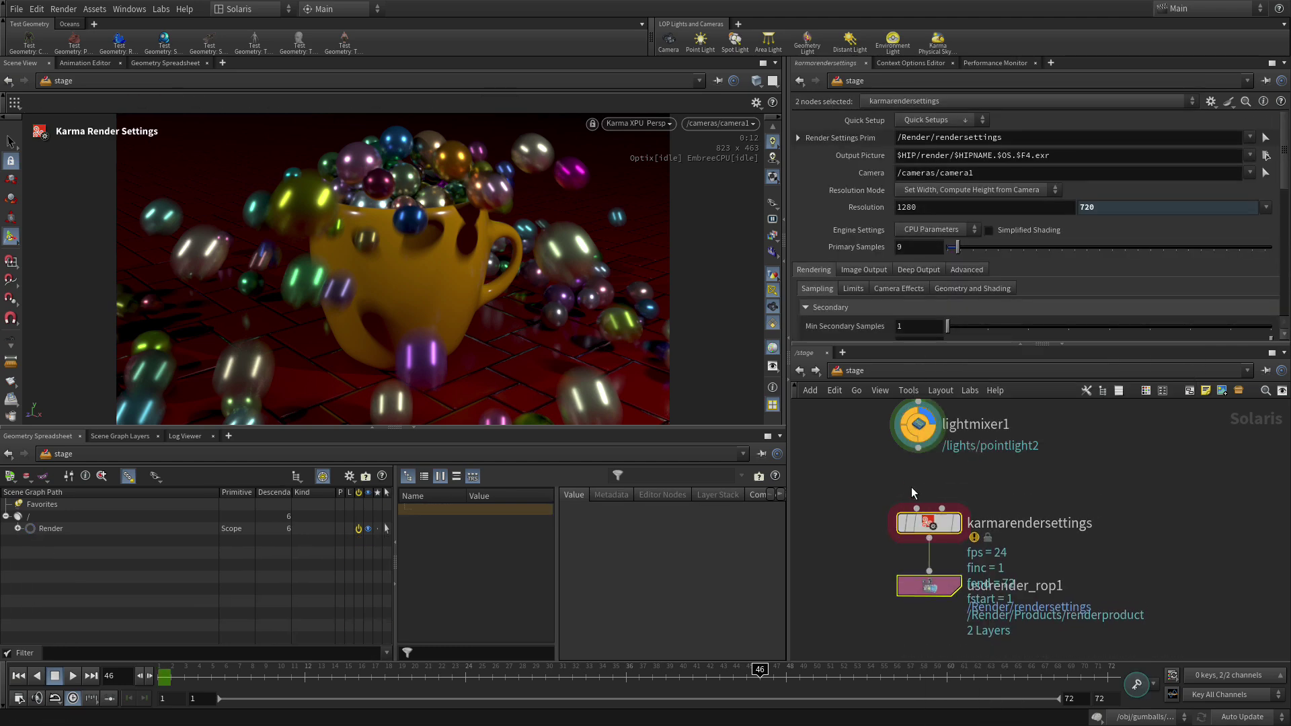
# Step: Wire lightmixer1 into karmarendersettings and select only karmarendersettings
pyautogui.click(917, 509)
pyautogui.click(918, 447)
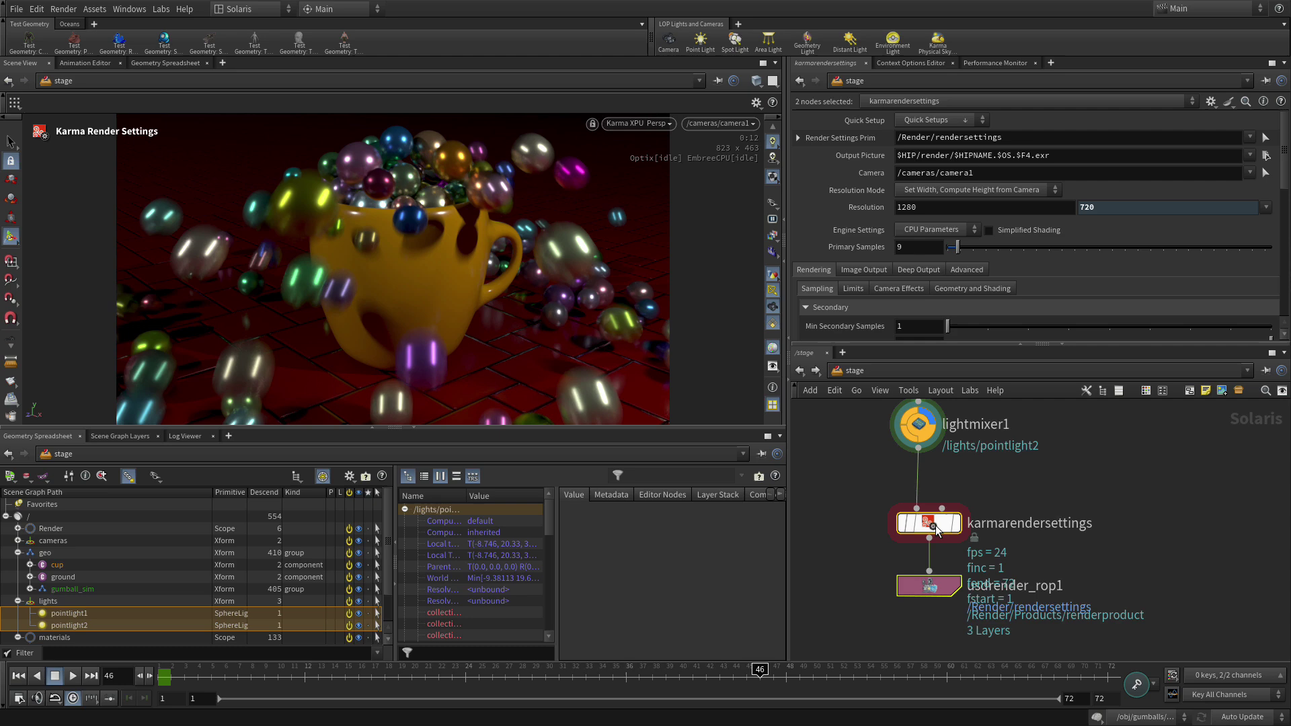
pyautogui.click(939, 530)
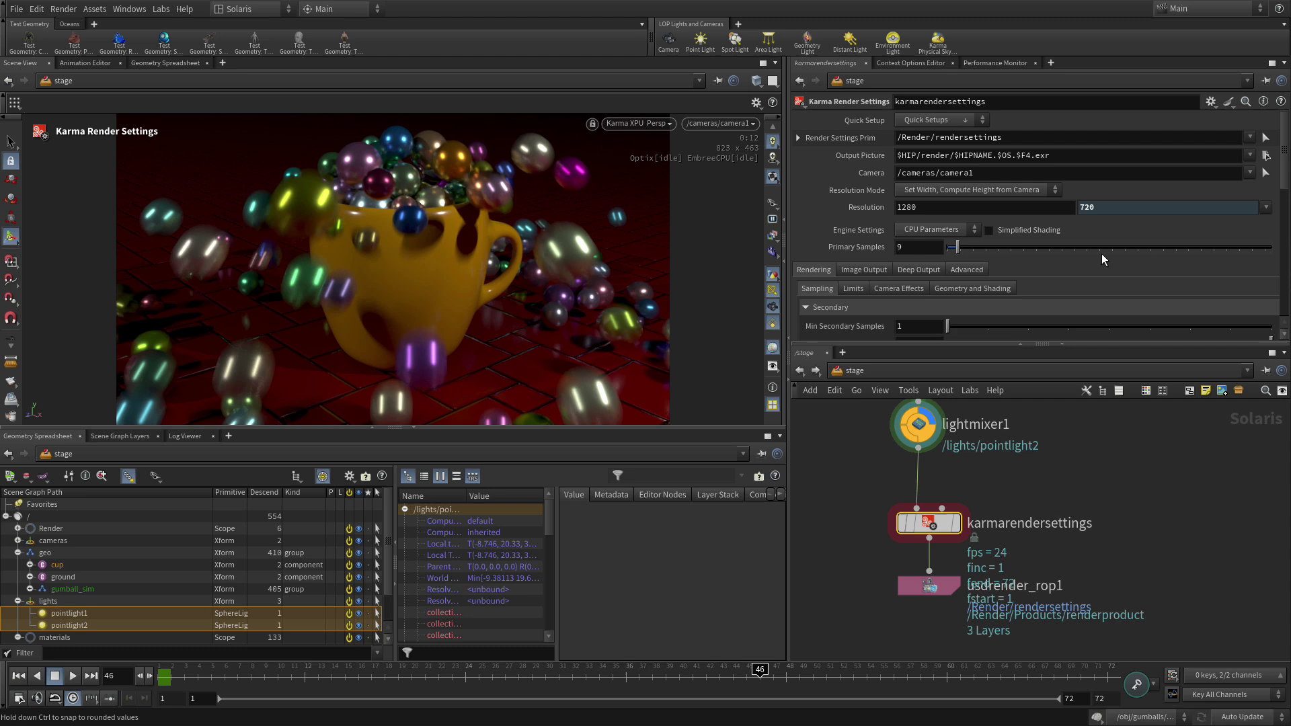
# Step: Set the image filter Denoiser to nVidia Optix Denoiser
pyautogui.click(886, 269)
pyautogui.scroll(-2, 961, 288)
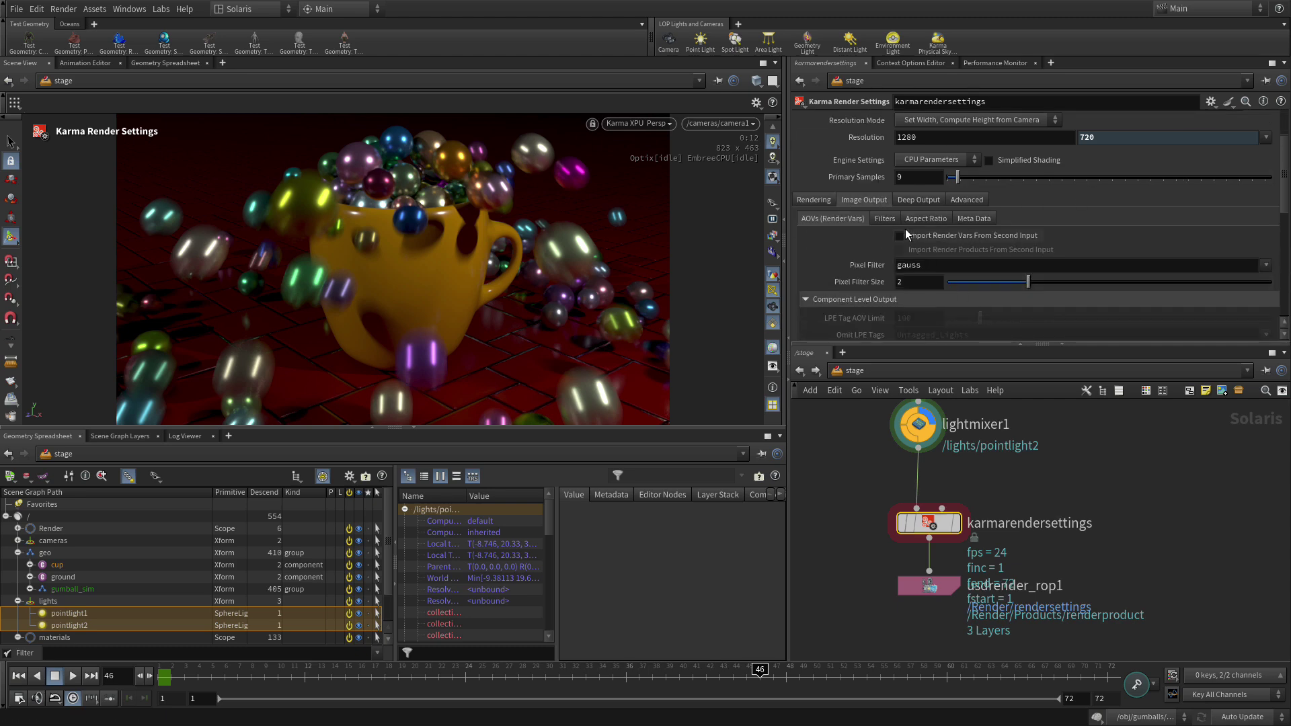
pyautogui.click(884, 219)
pyautogui.click(933, 257)
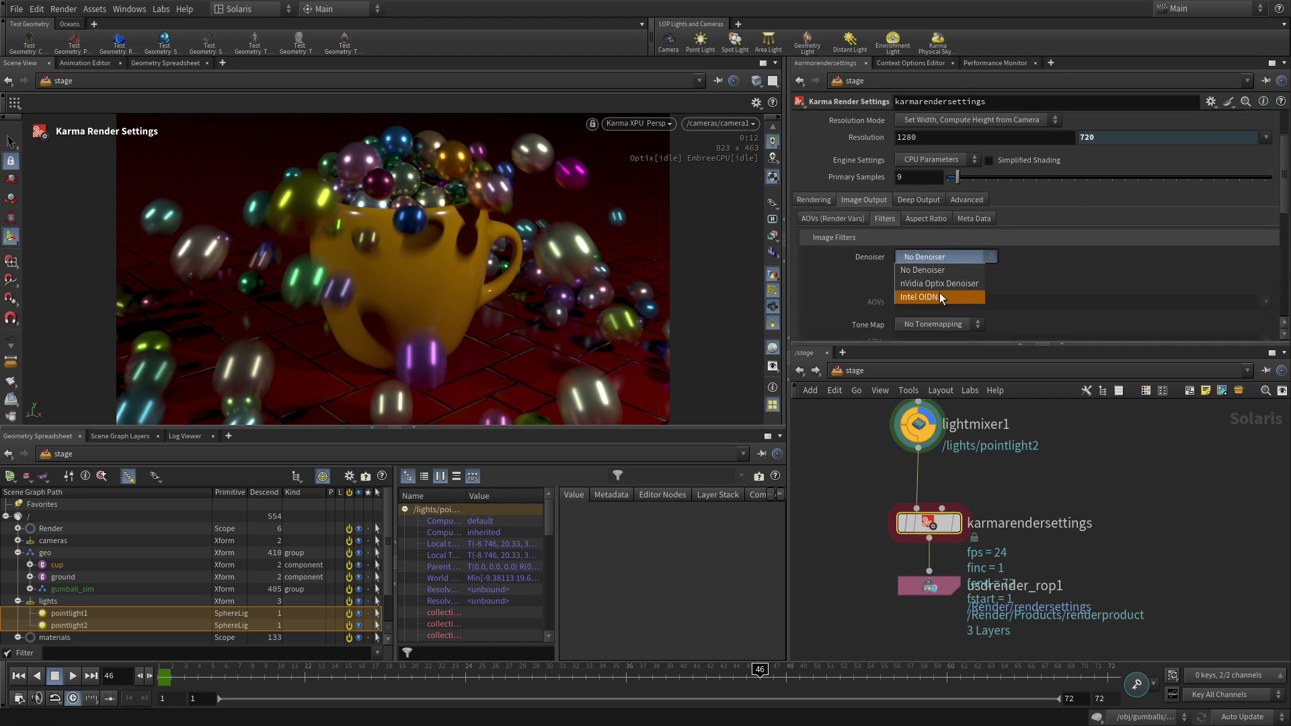
pyautogui.click(940, 285)
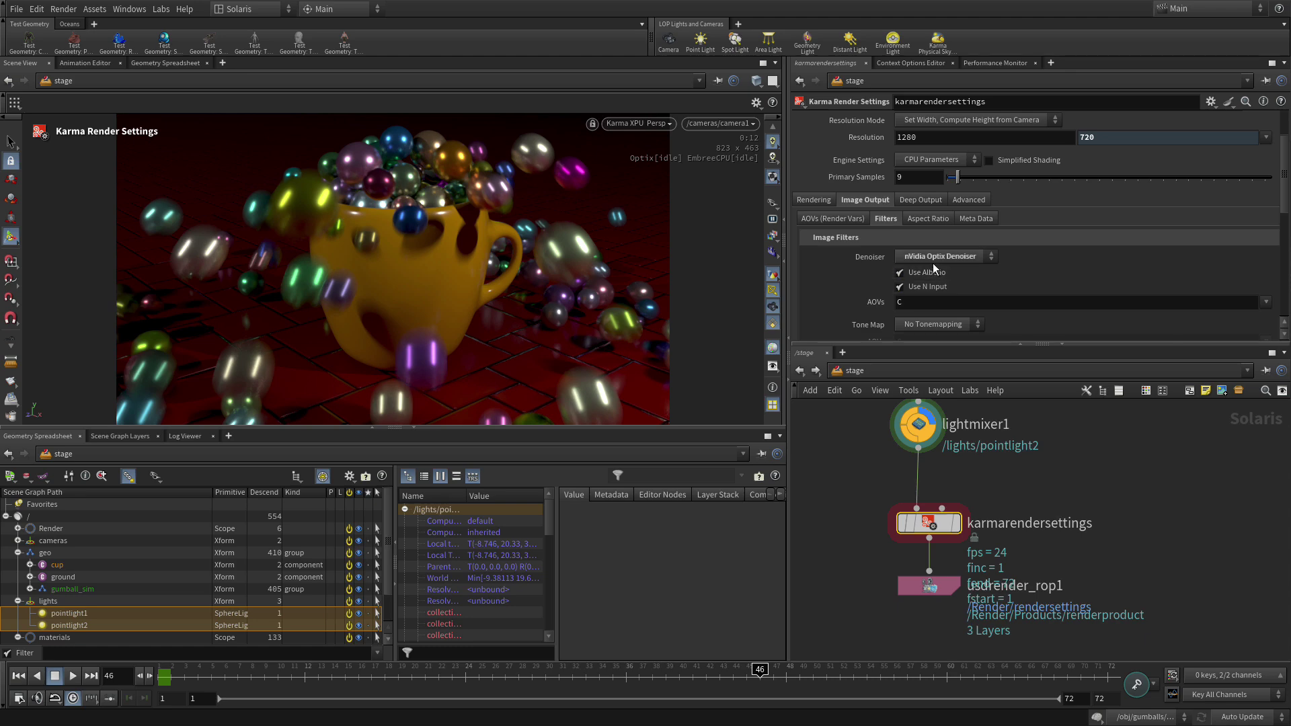
pyautogui.scroll(3, 904, 225)
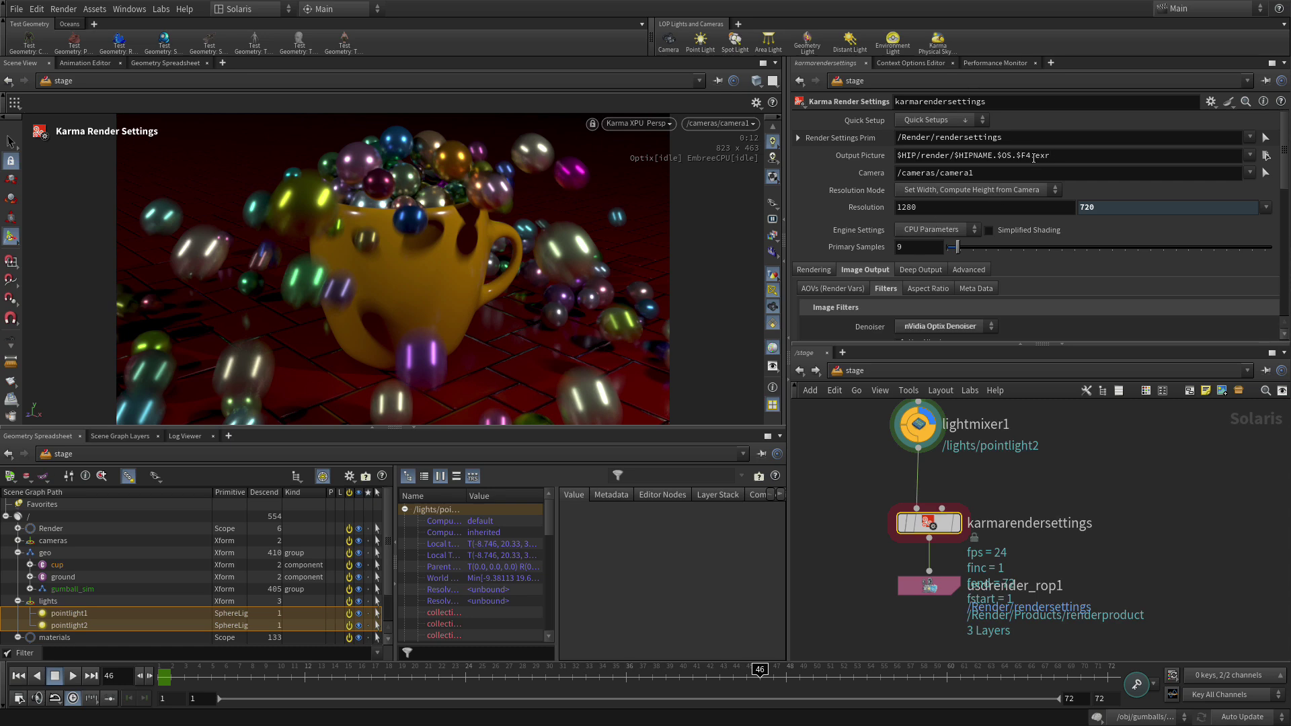
# Step: Change the output picture path to $HIP/render/gumballs_$F2.exr
pyautogui.moveTo(1031, 156); pyautogui.dragTo(955, 157)
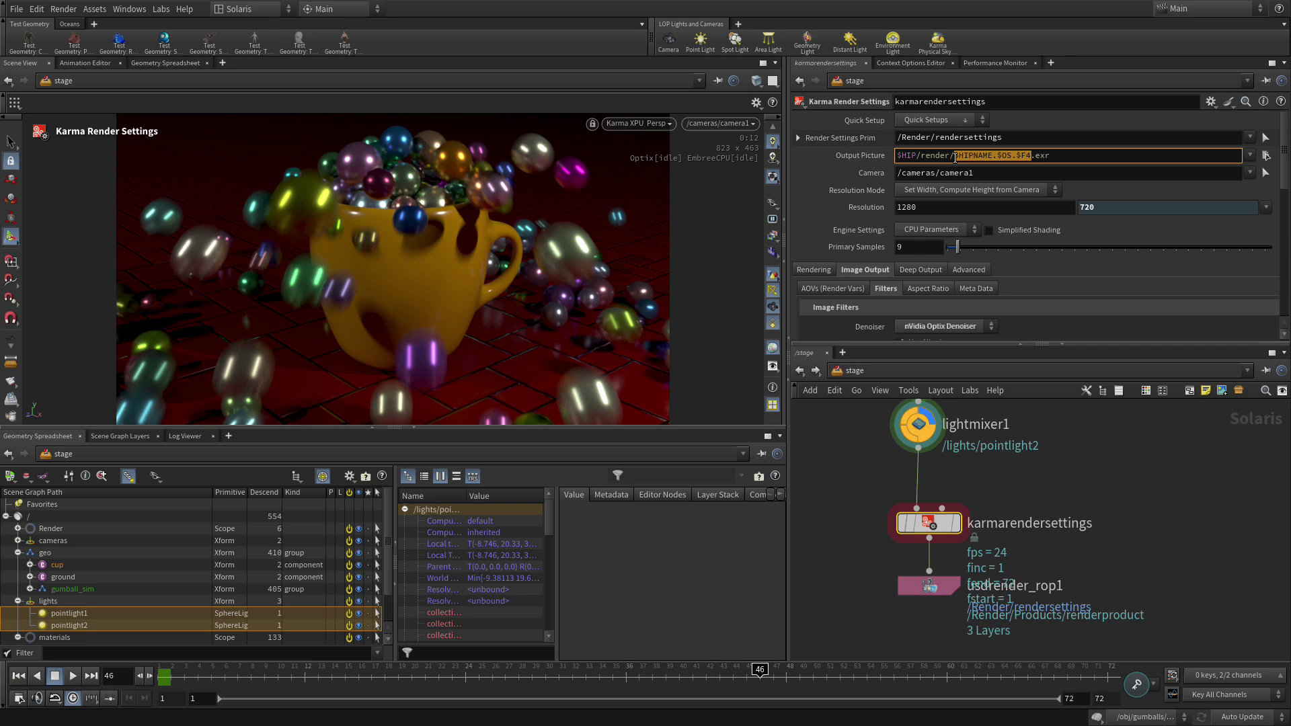
pyautogui.write('gumballs')
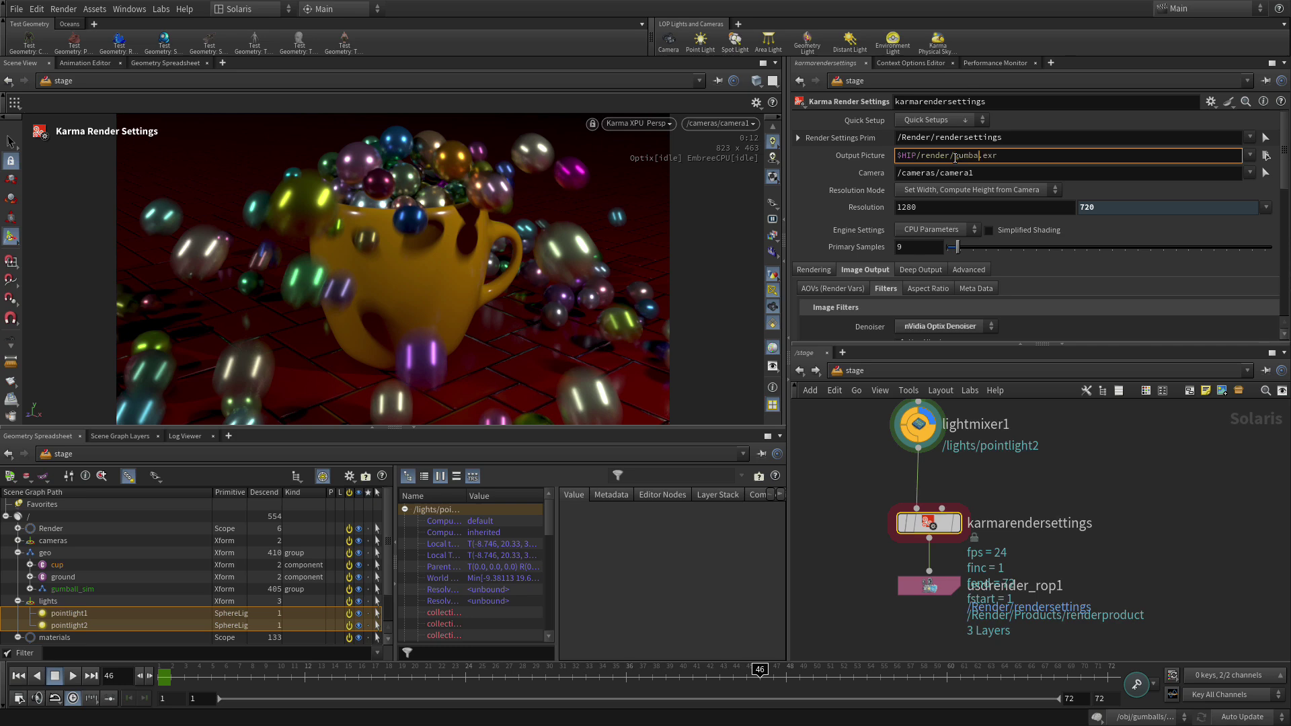
pyautogui.write('_$F2')
pyautogui.press('BackSpace')
pyautogui.write('2')
pyautogui.press('Return')
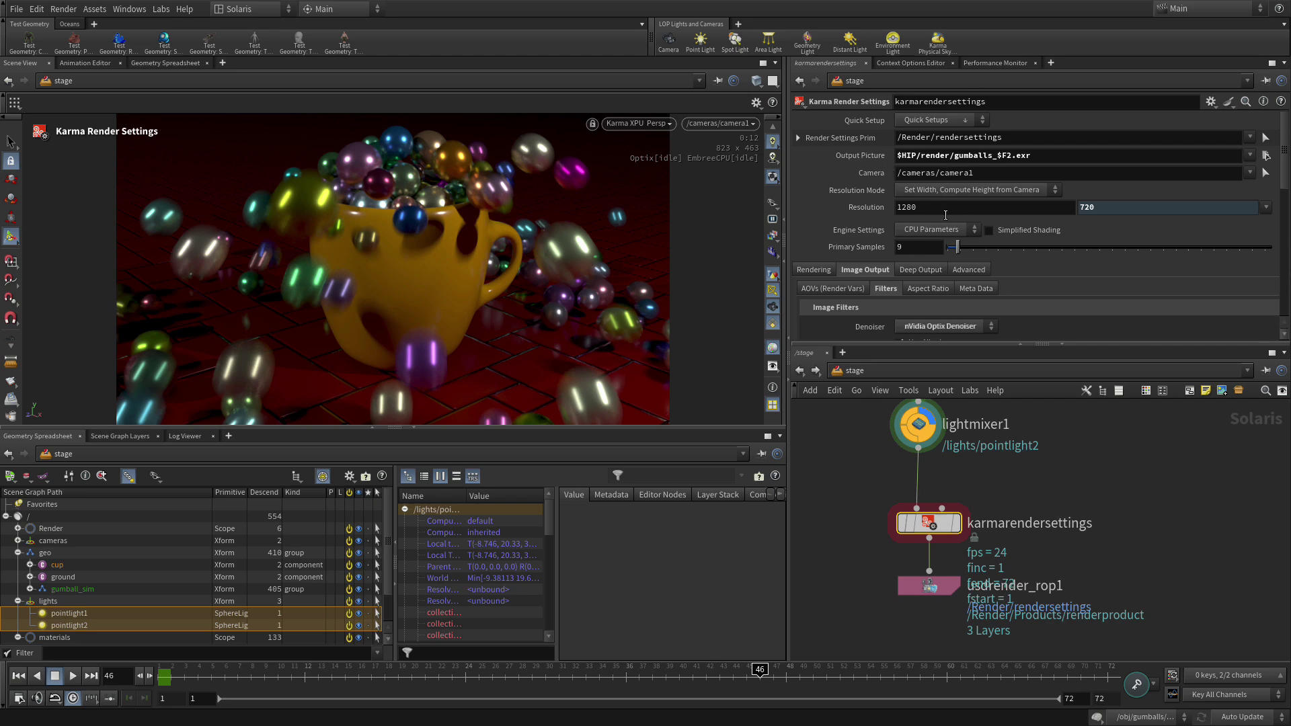
# Step: Set the resolution width to 1920
pyautogui.doubleClick(904, 207)
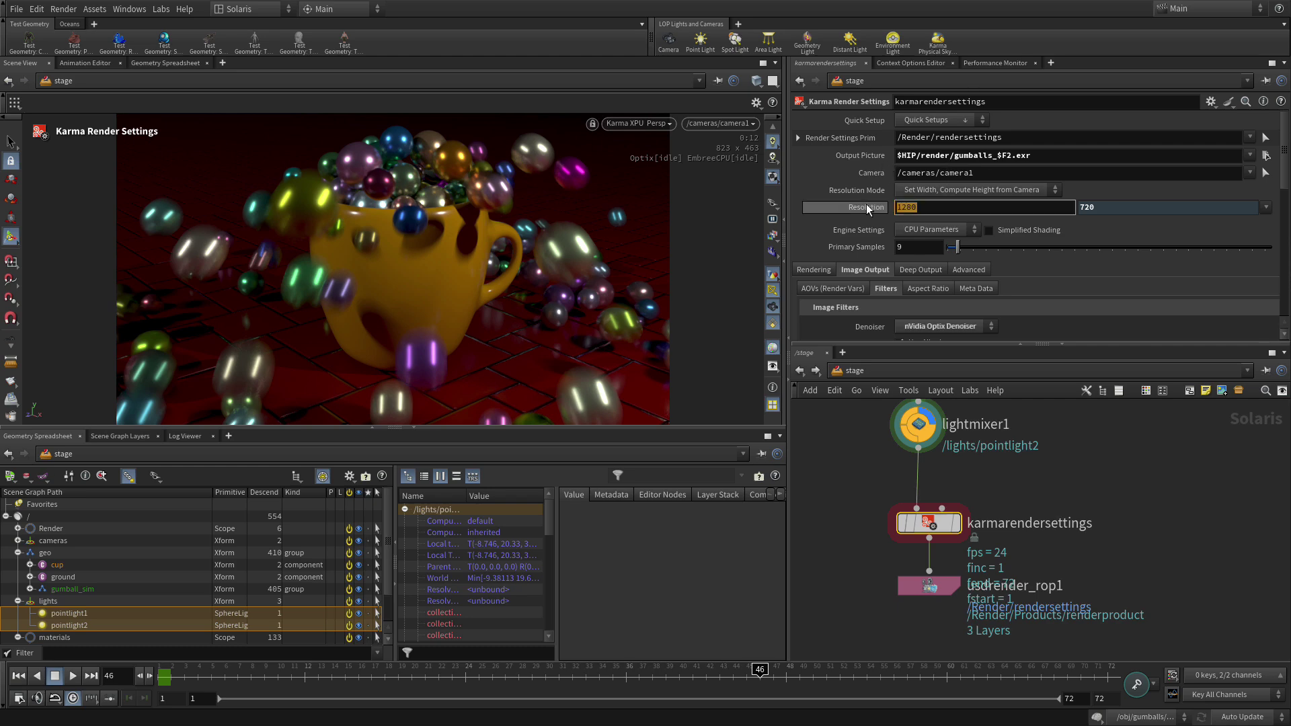
pyautogui.write('1920')
pyautogui.press('Tab')
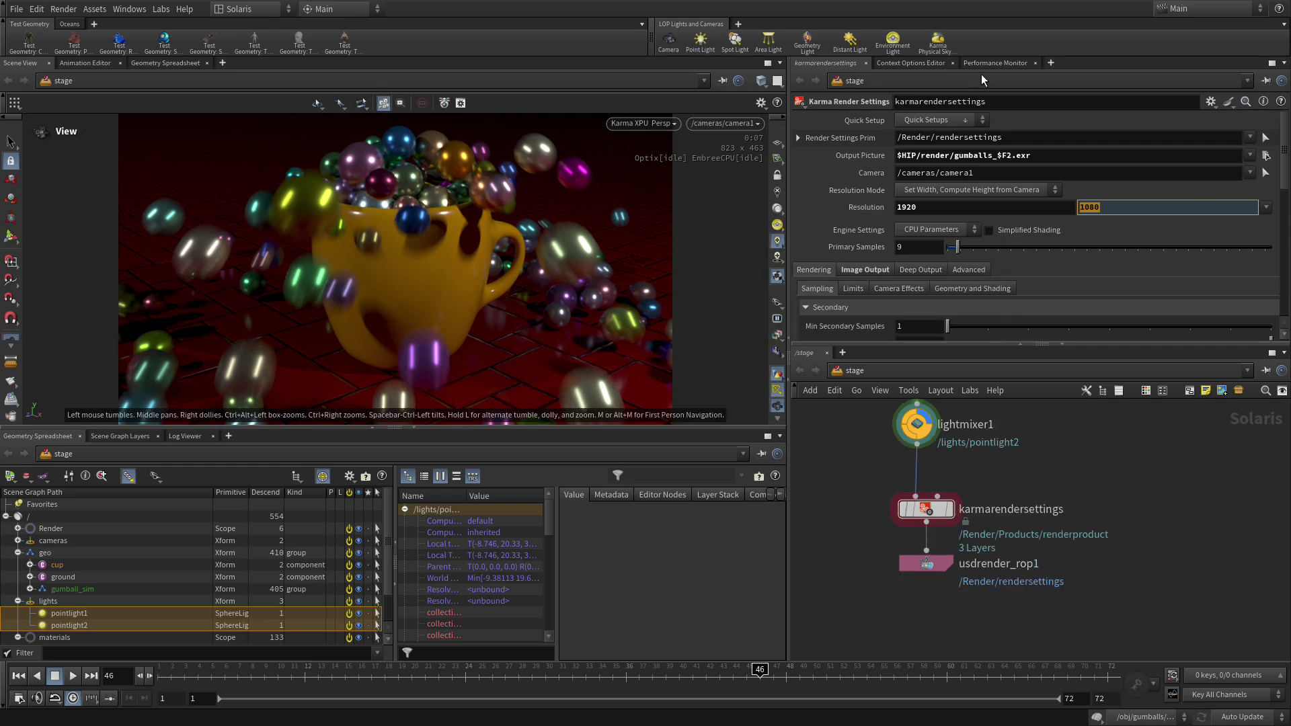
# Step: Commit height 1080, switch usdrender_rop1 to Karma XPU, and render frames 1–72 to disk
pyautogui.press('Return')
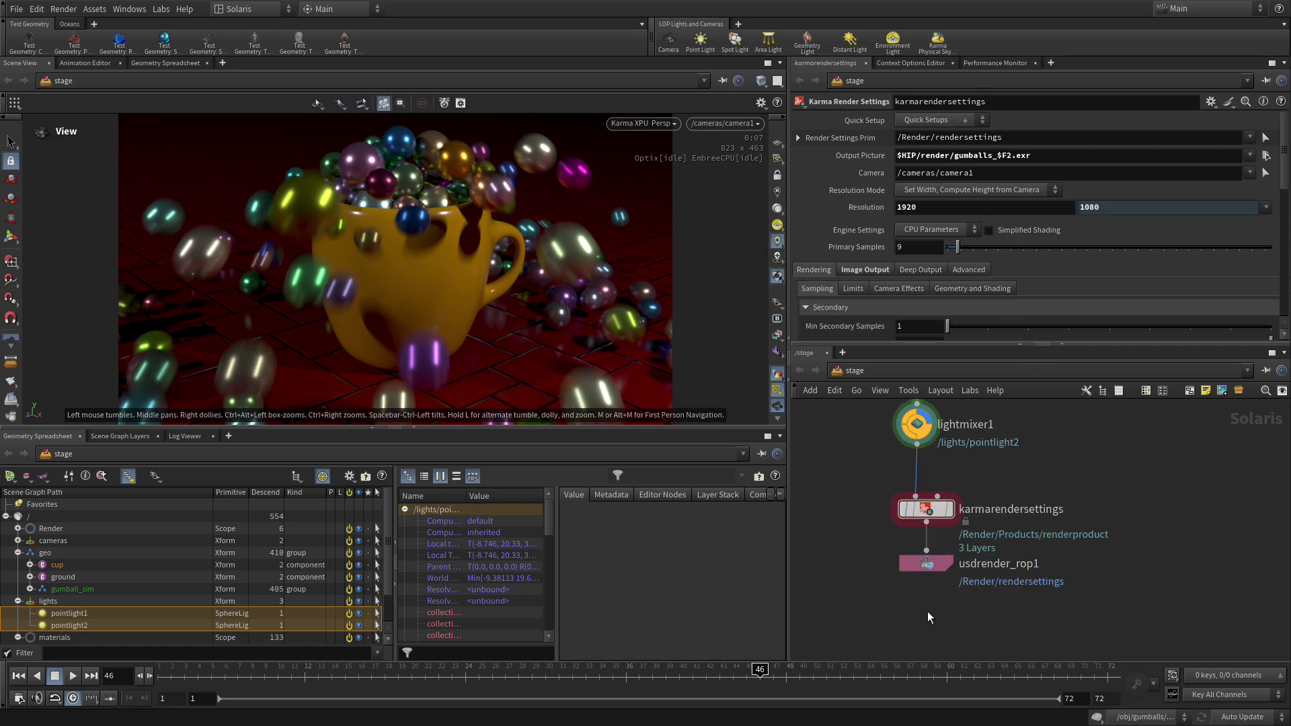
pyautogui.click(927, 562)
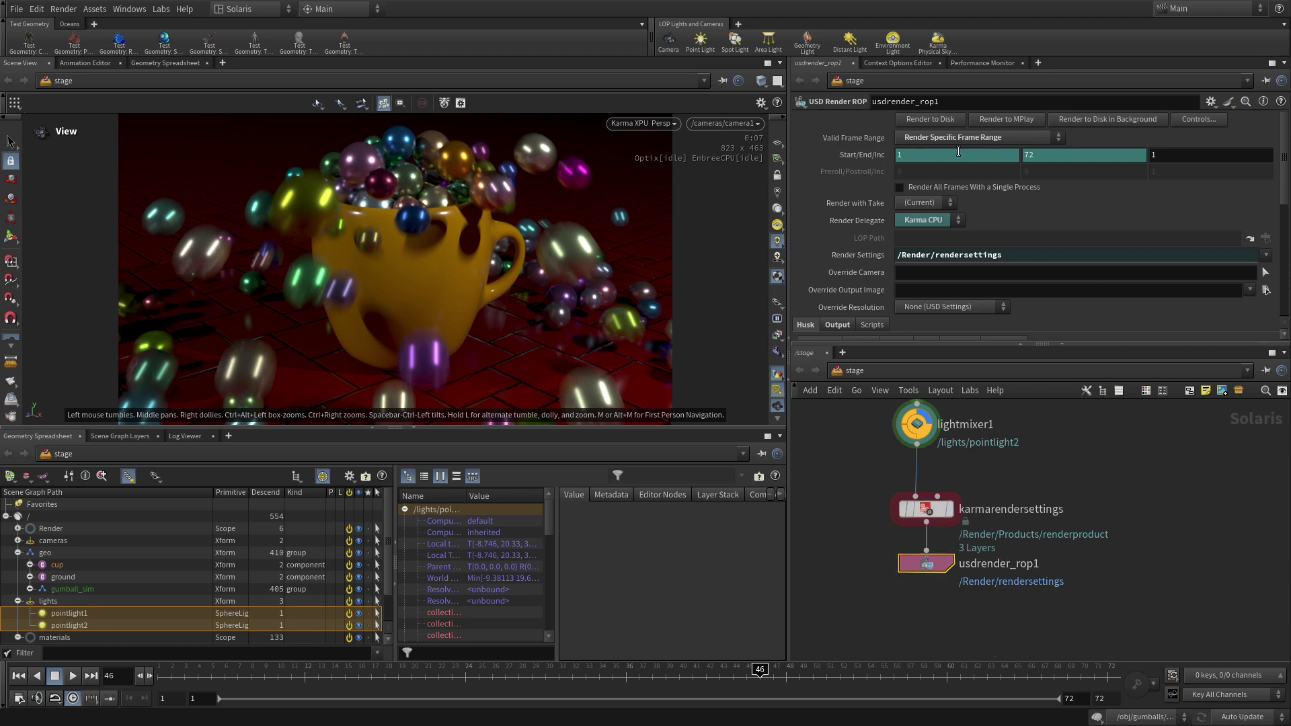
pyautogui.click(958, 220)
pyautogui.click(937, 119)
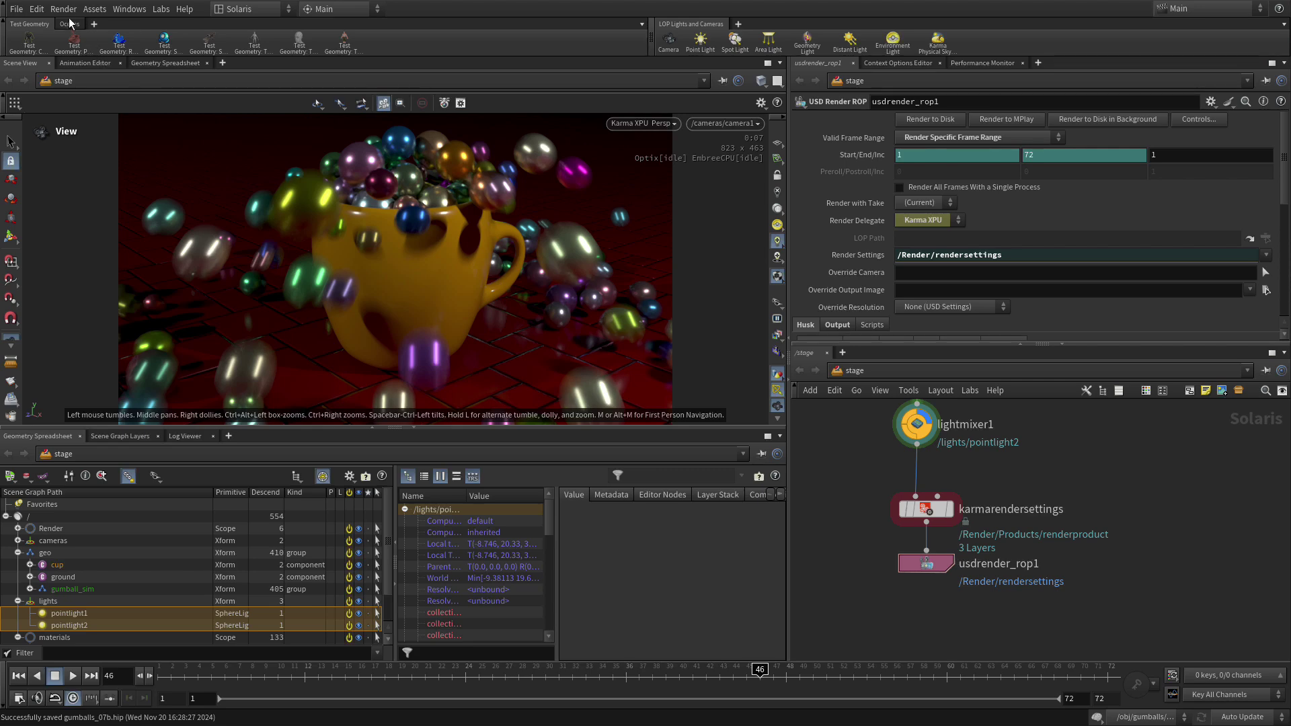
# Step: Load the gumballs_$F2.exr frames 1-72 sequence from the render folder into MPlay
pyautogui.click(64, 9)
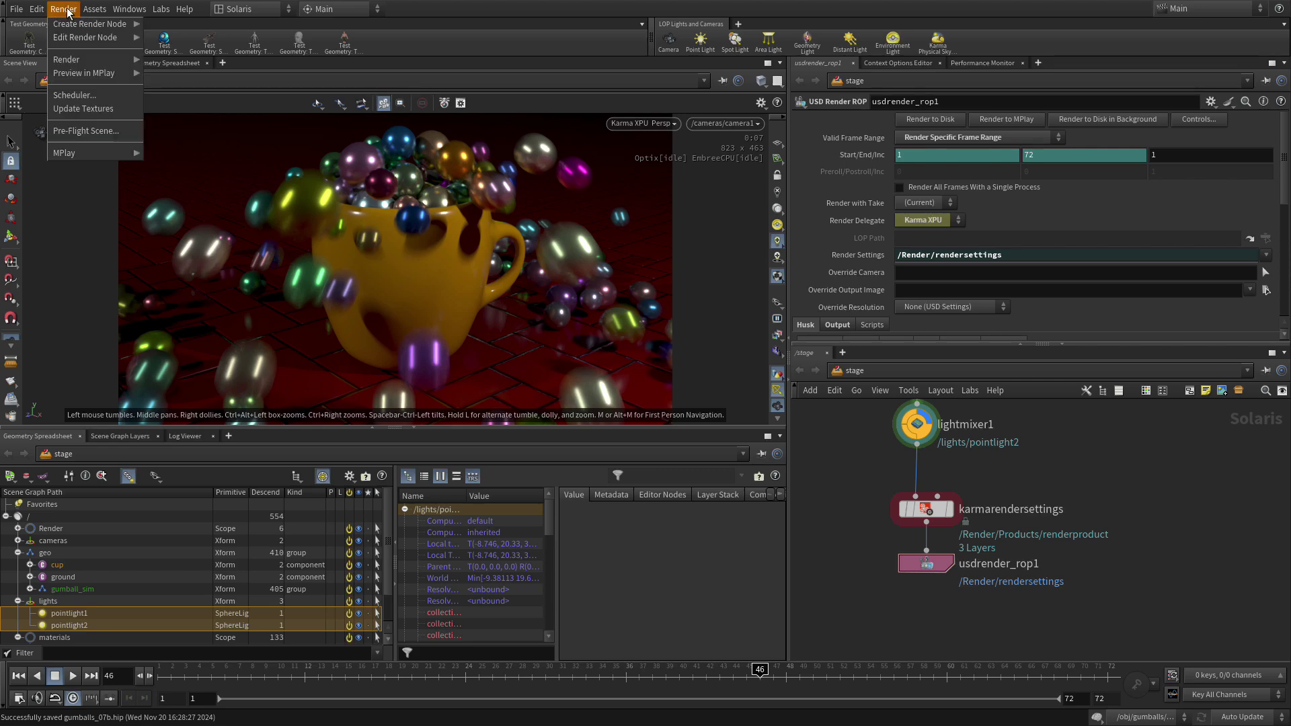
pyautogui.moveTo(84, 153)
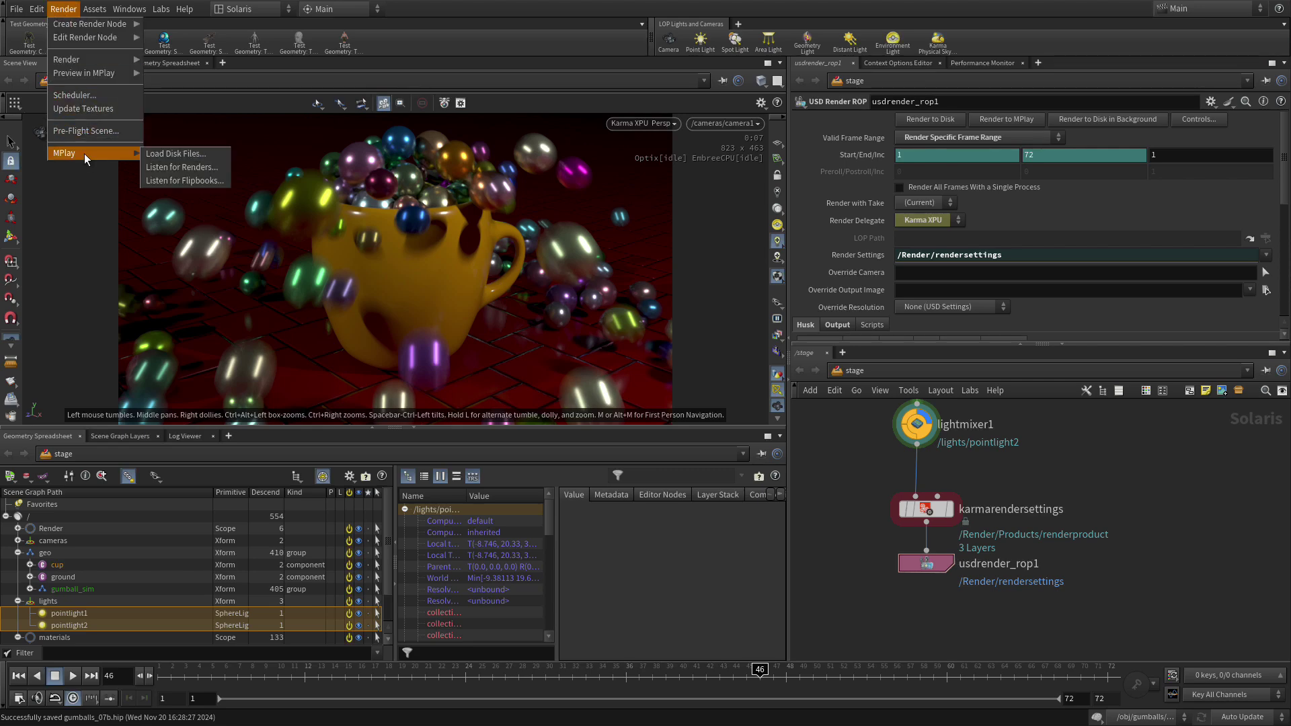
pyautogui.click(187, 154)
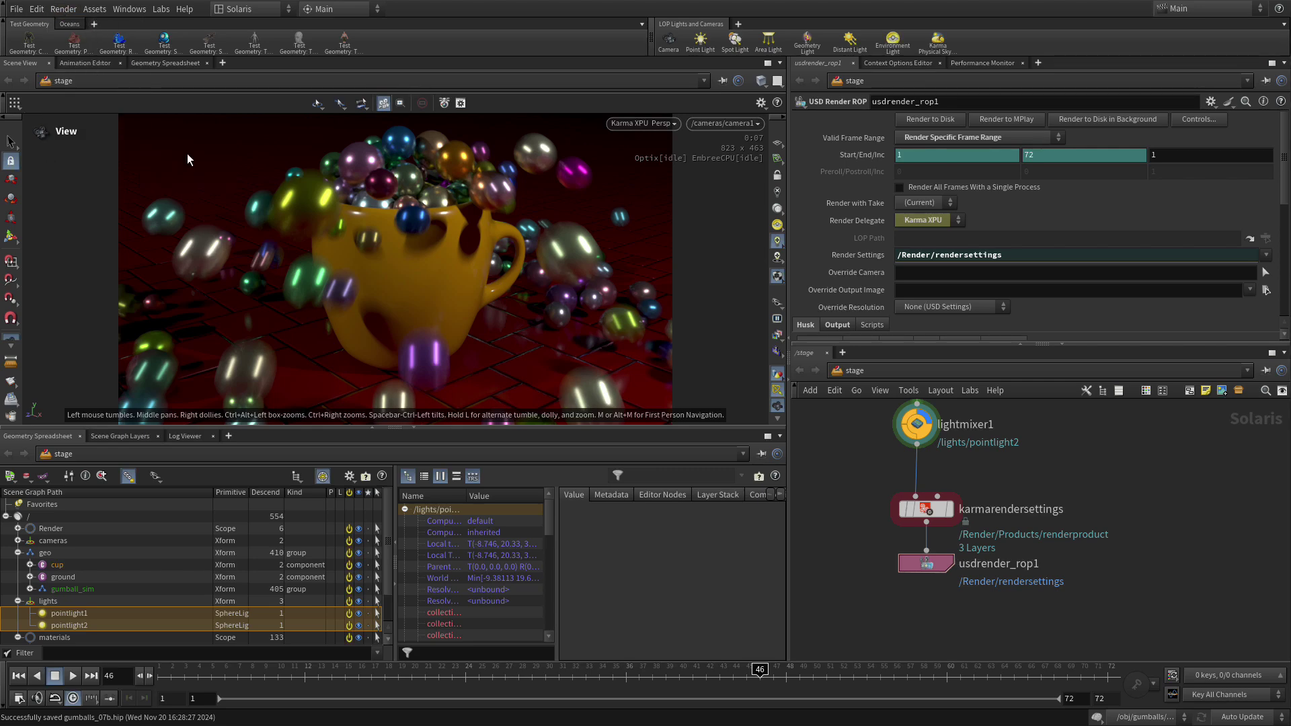
pyautogui.doubleClick(512, 331)
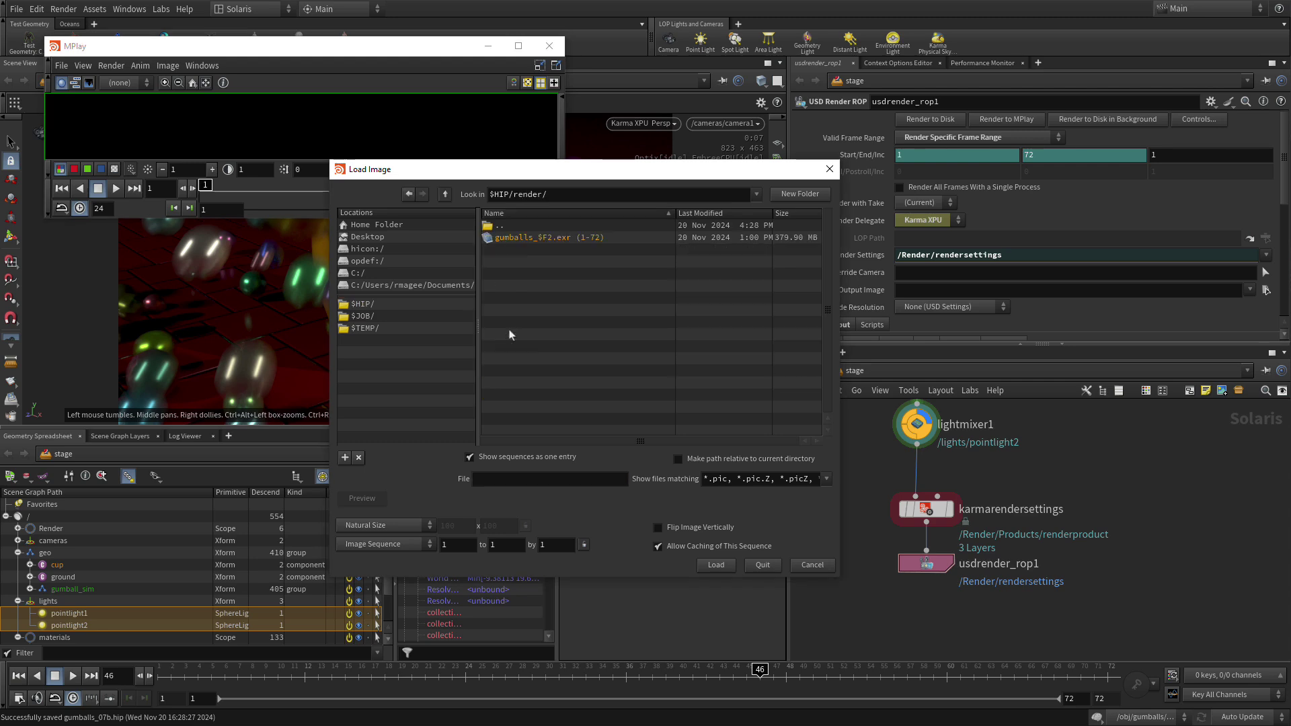
pyautogui.click(518, 239)
pyautogui.click(715, 565)
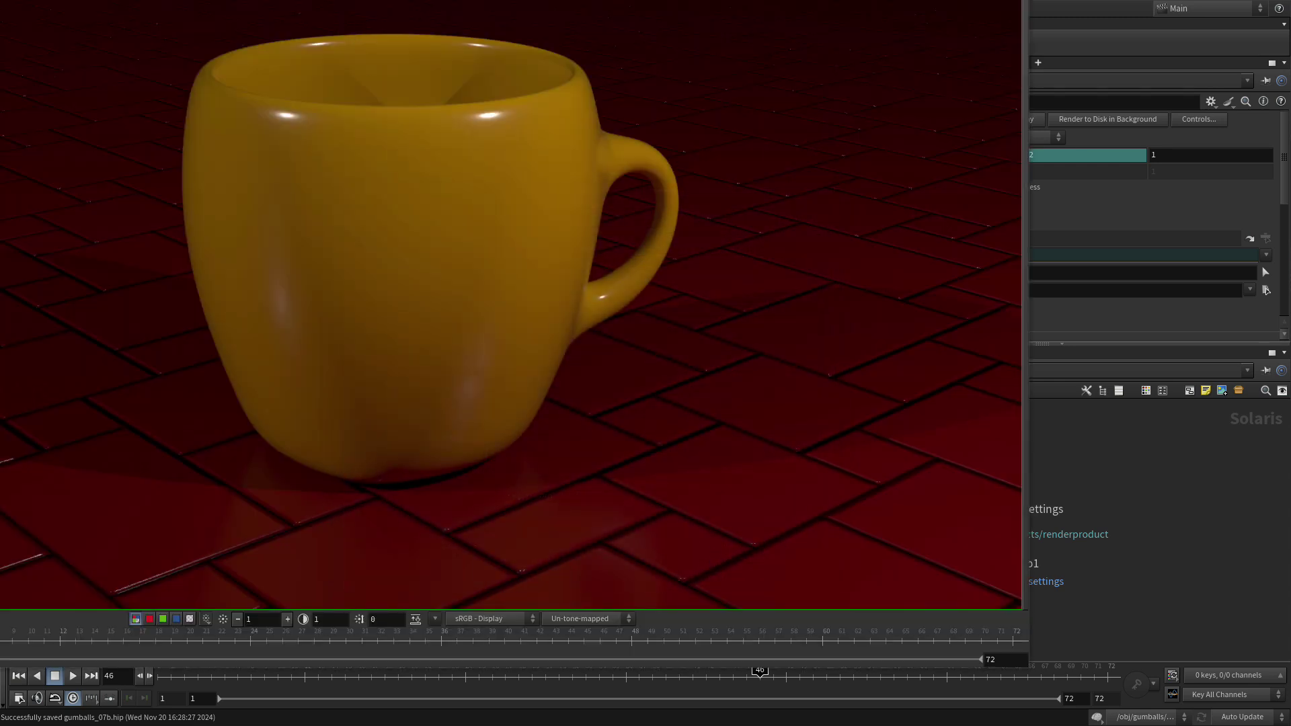
# Step: Recentre the rendered cup image and play back the sequence
pyautogui.scroll(-3, 713, 212)
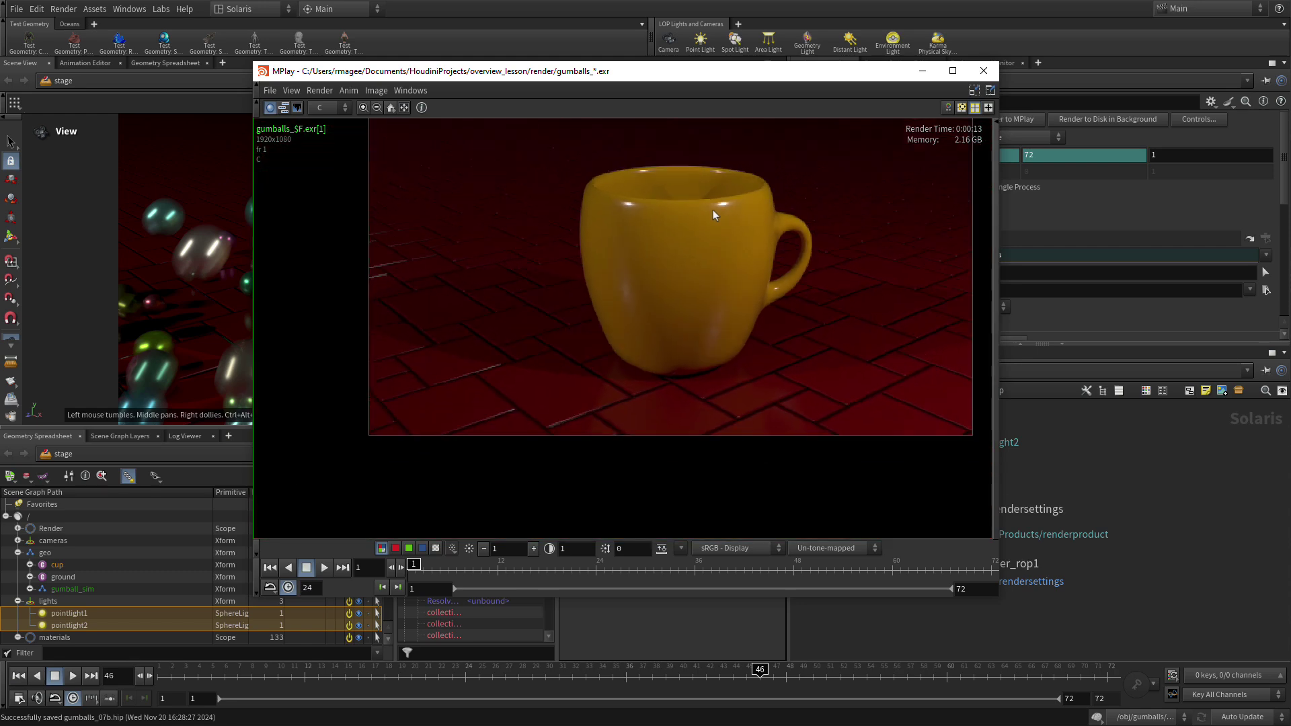
pyautogui.moveTo(709, 208); pyautogui.dragTo(700, 253, button='middle')
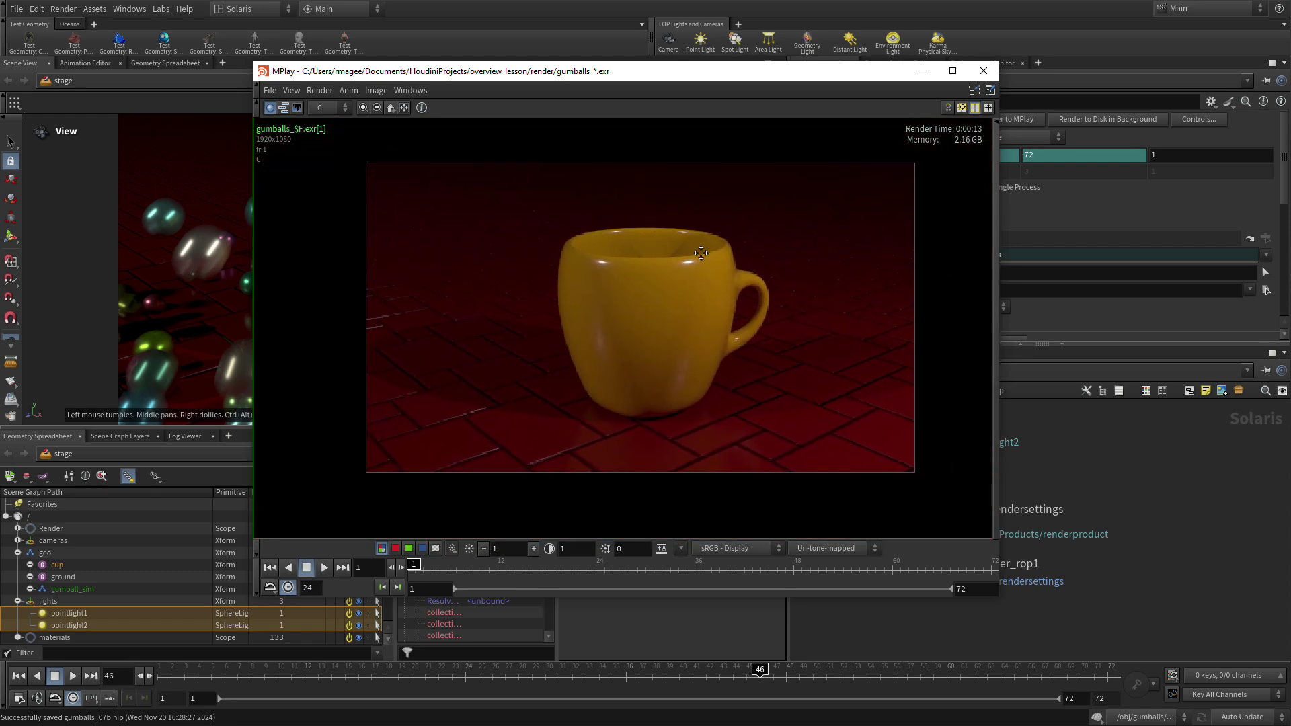
pyautogui.click(324, 568)
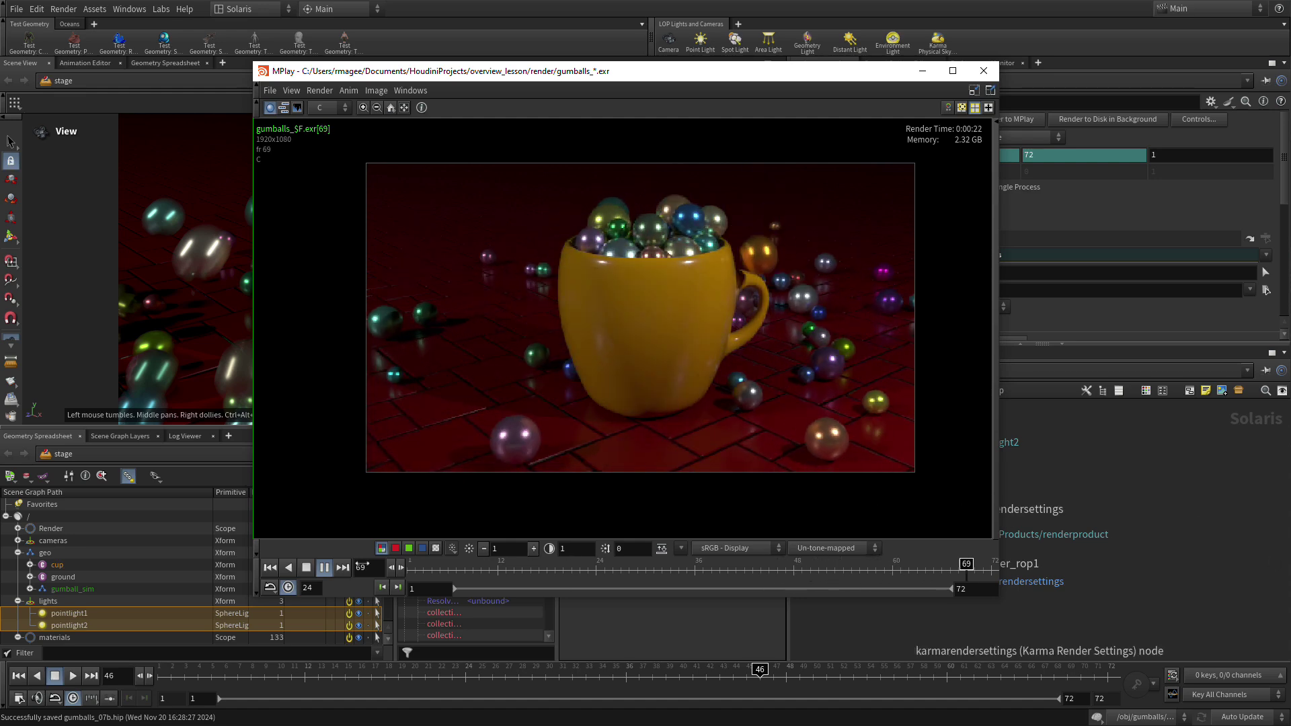
# Step: Stop playback, minimise MPlay, and zoom out to frame the full node chain
pyautogui.click(306, 567)
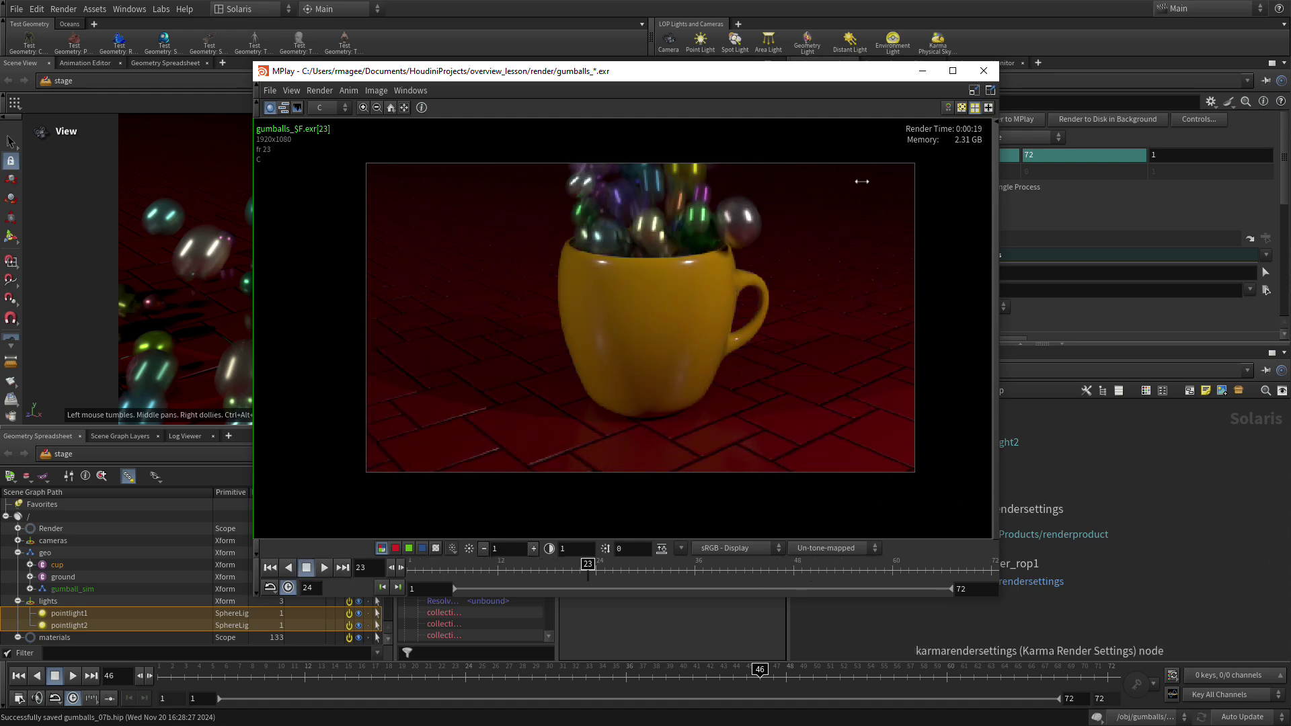
pyautogui.click(922, 71)
pyautogui.scroll(-3, 1226, 570)
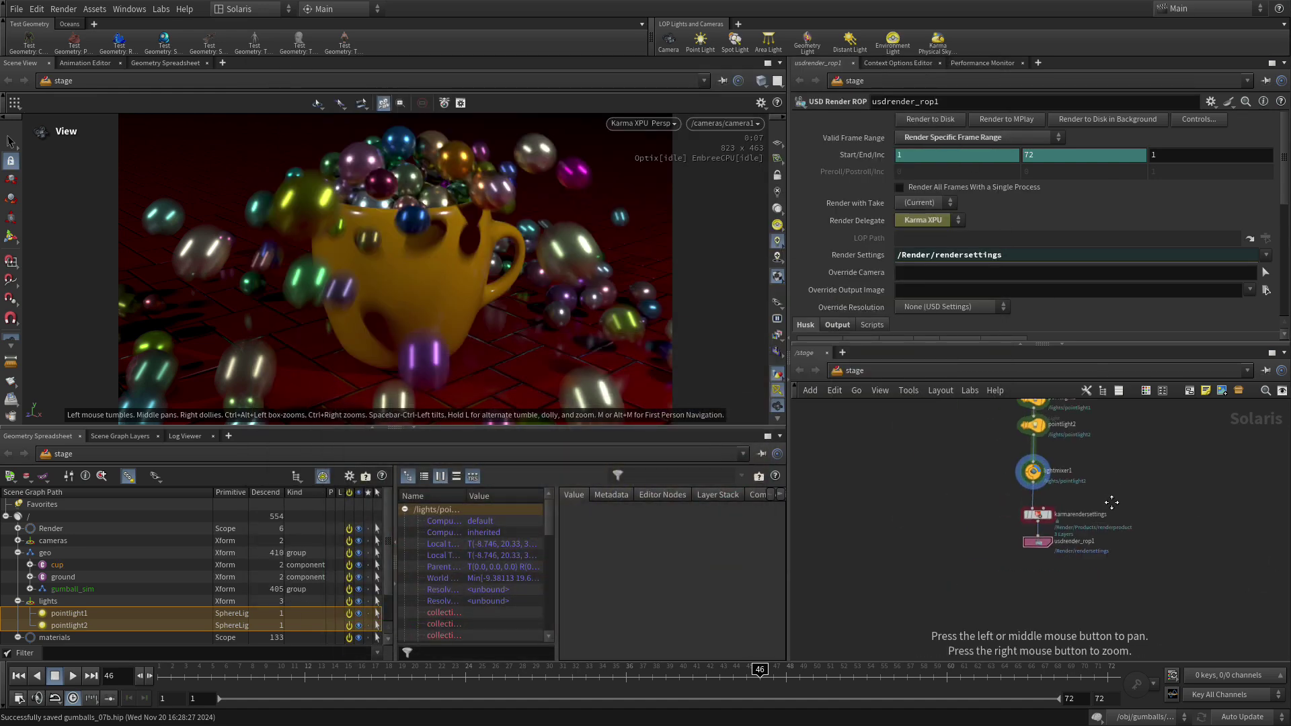
pyautogui.moveTo(1109, 504); pyautogui.dragTo(1013, 623)
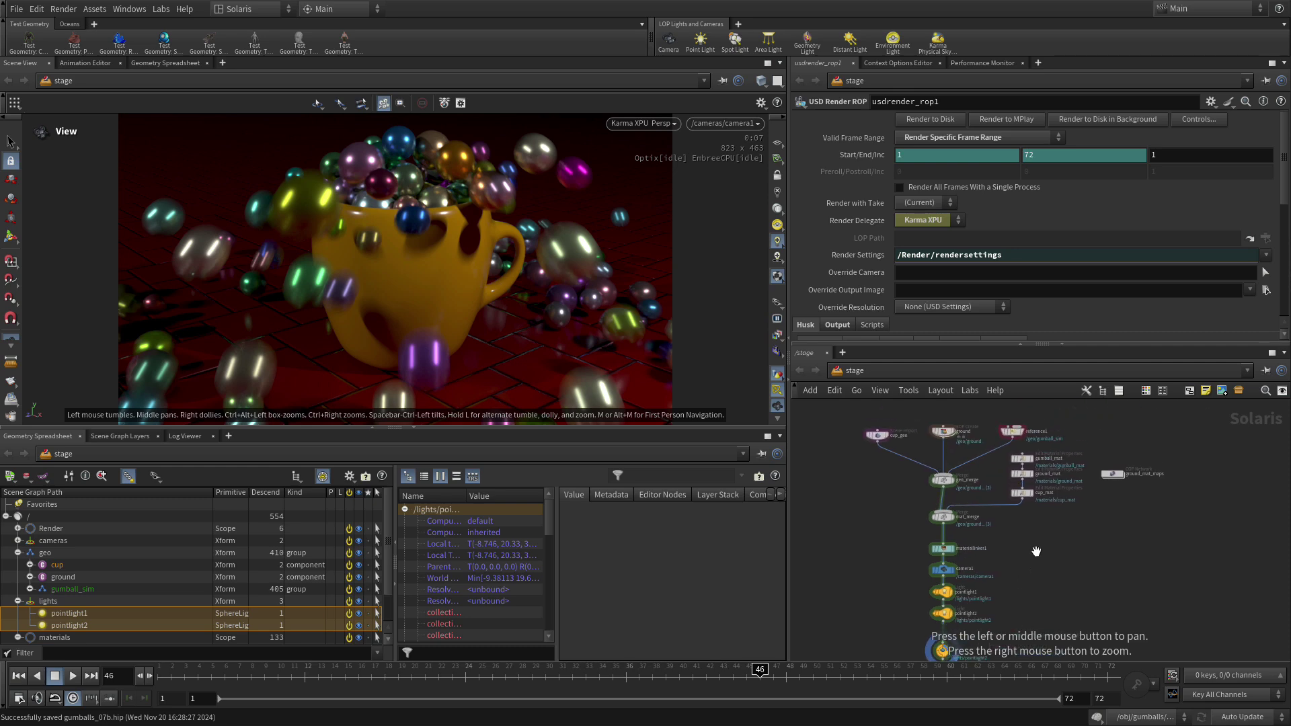
pyautogui.scroll(-3, 1024, 593)
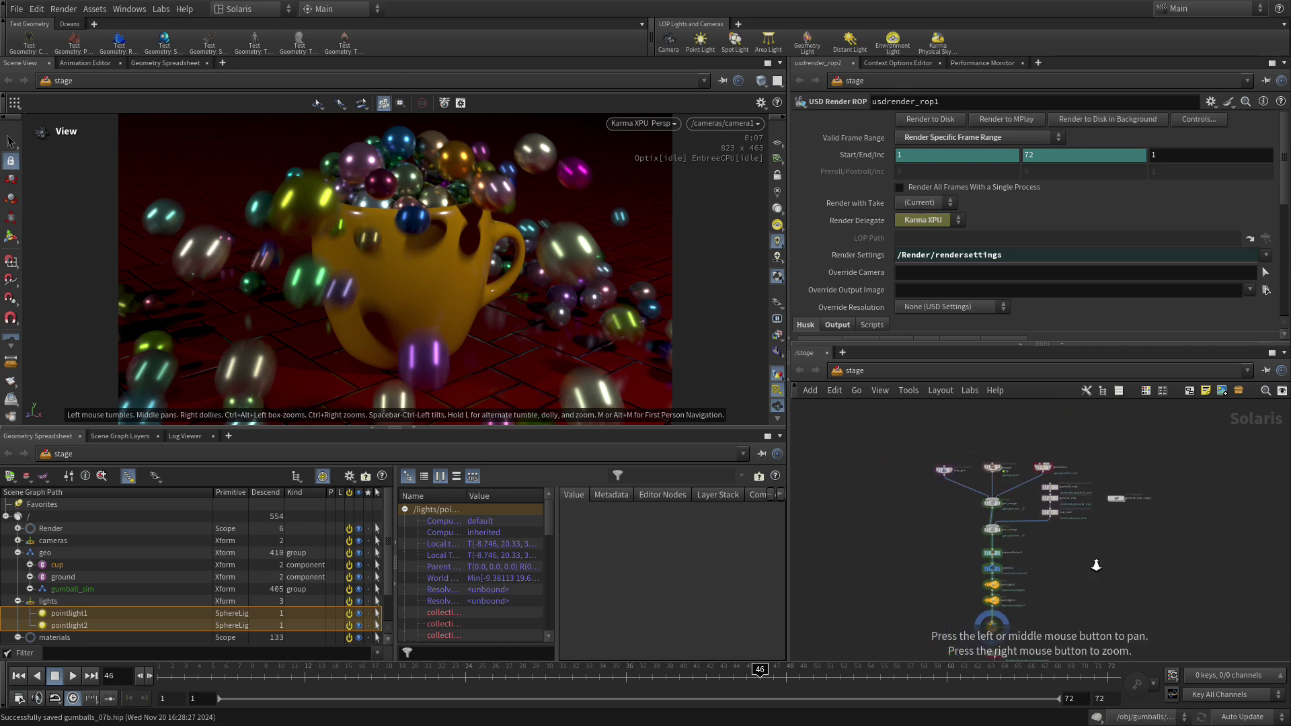
pyautogui.moveTo(1088, 571); pyautogui.dragTo(1071, 537)
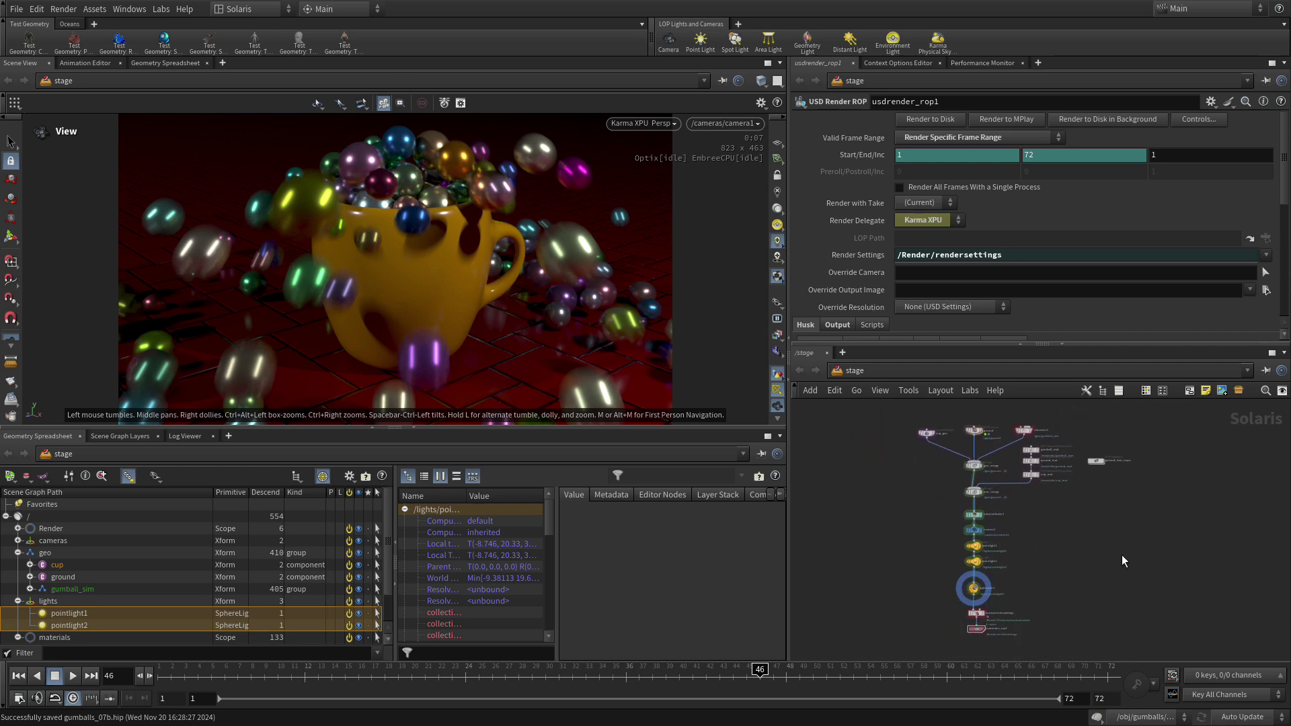